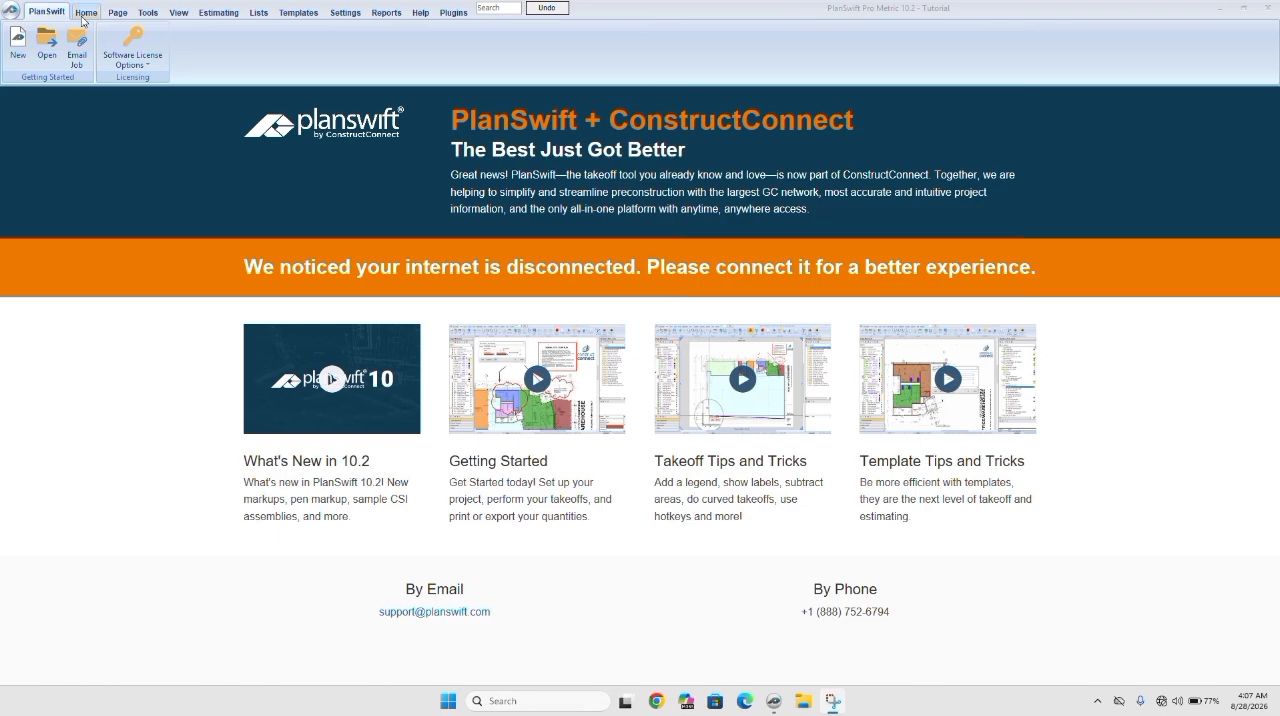
Delete the existing horizontal and vertical scale dimension lines from the site plan.
{"action": "left_click", "coordinate": [84, 14]}
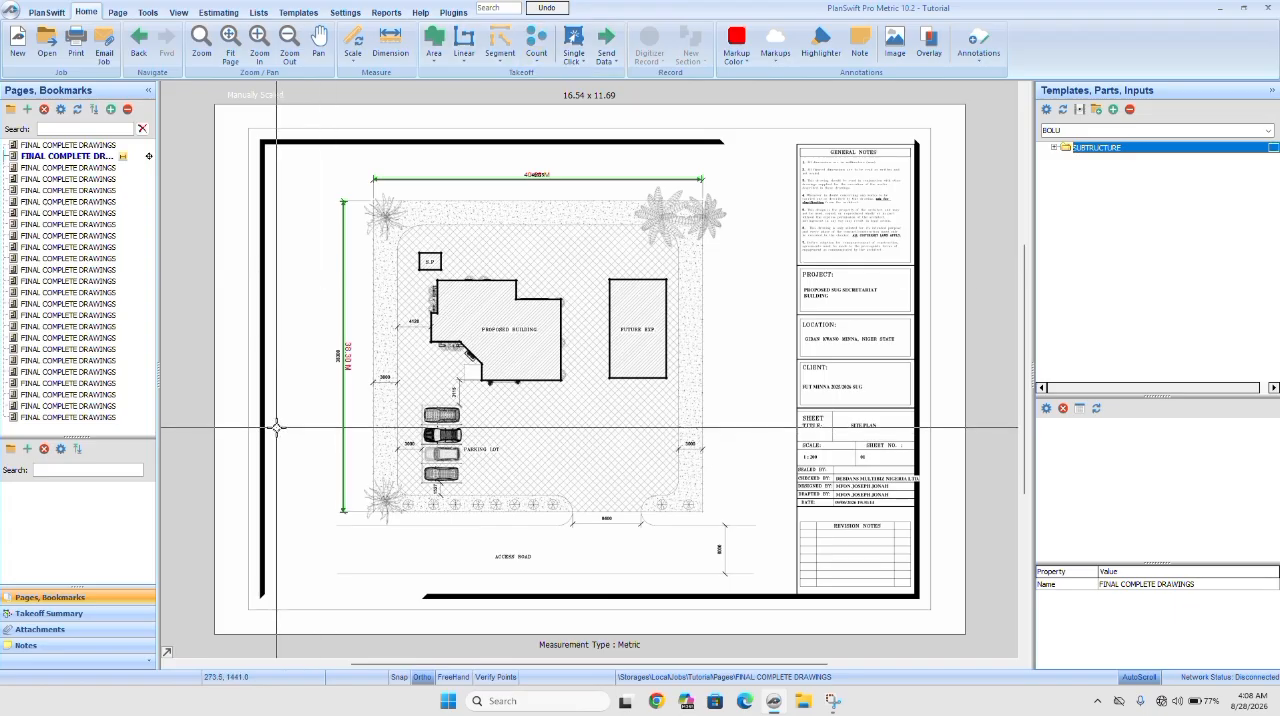
{"action": "left_click", "coordinate": [480, 180]}
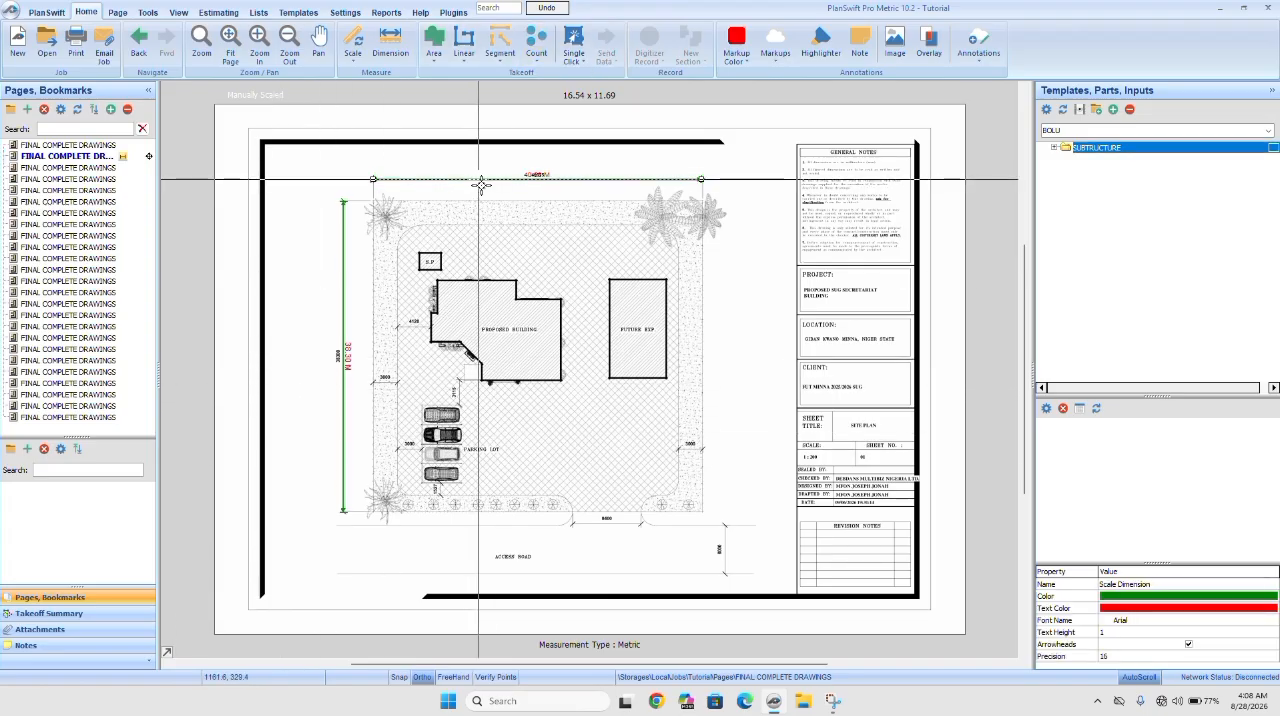
{"action": "key", "text": "Delete"}
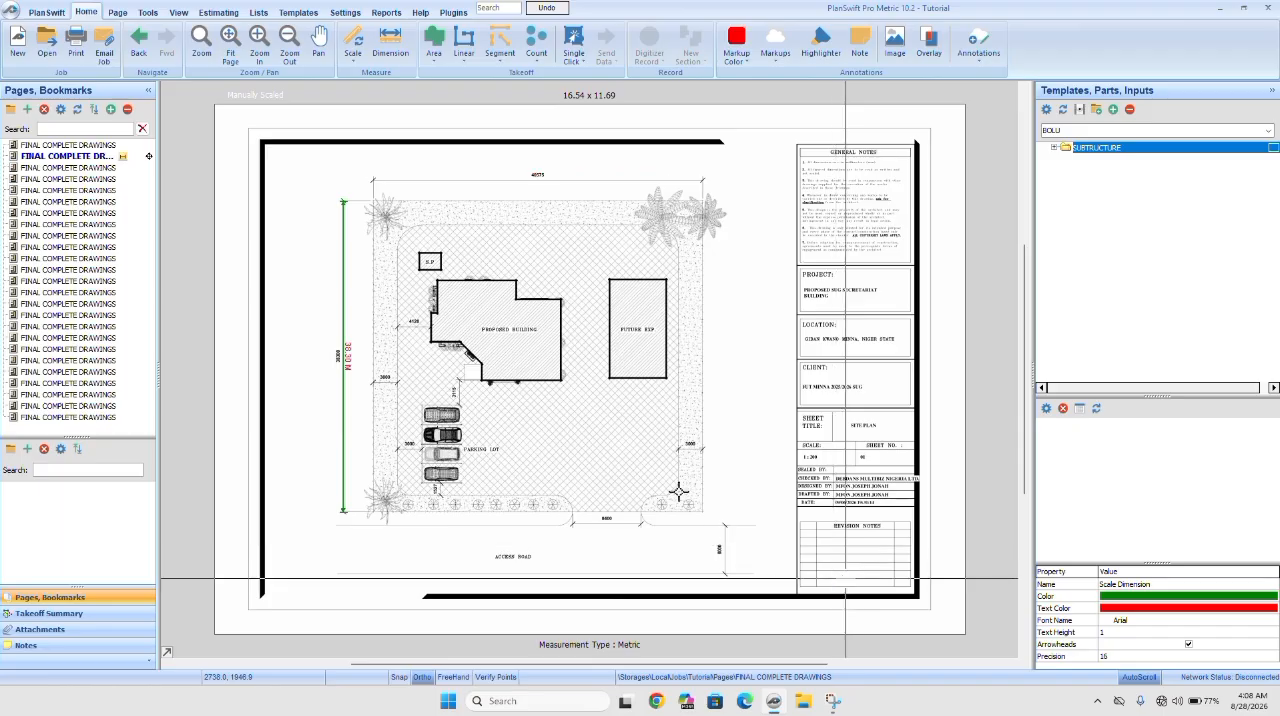
{"action": "left_click", "coordinate": [345, 367]}
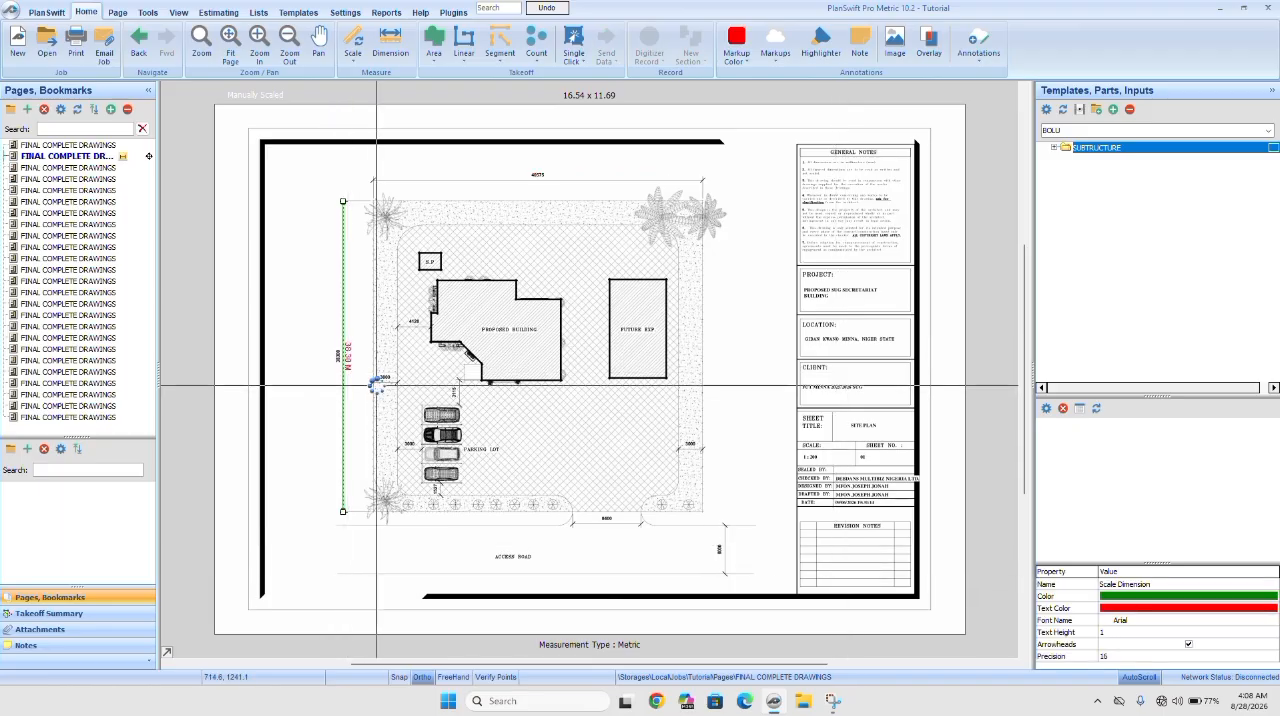
{"action": "key", "text": "Delete"}
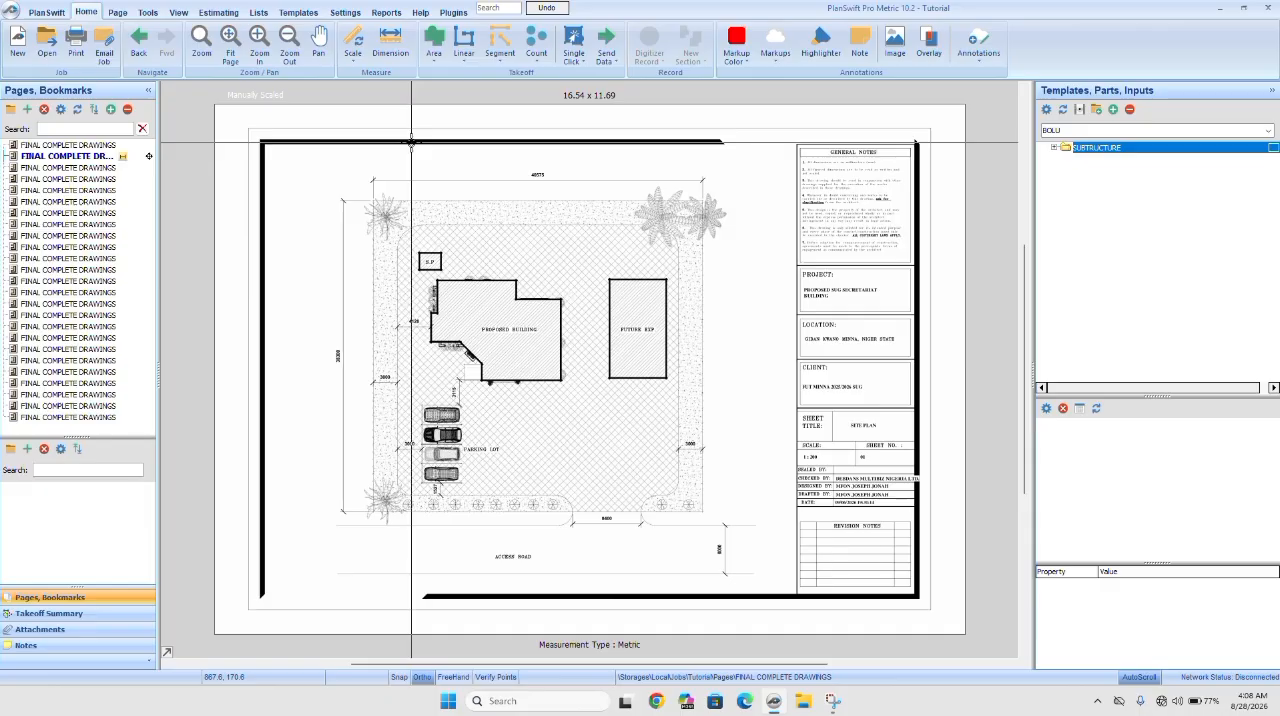
Start scaling the site plan with a metric reference length of 40.575 m.
{"action": "left_click", "coordinate": [352, 38]}
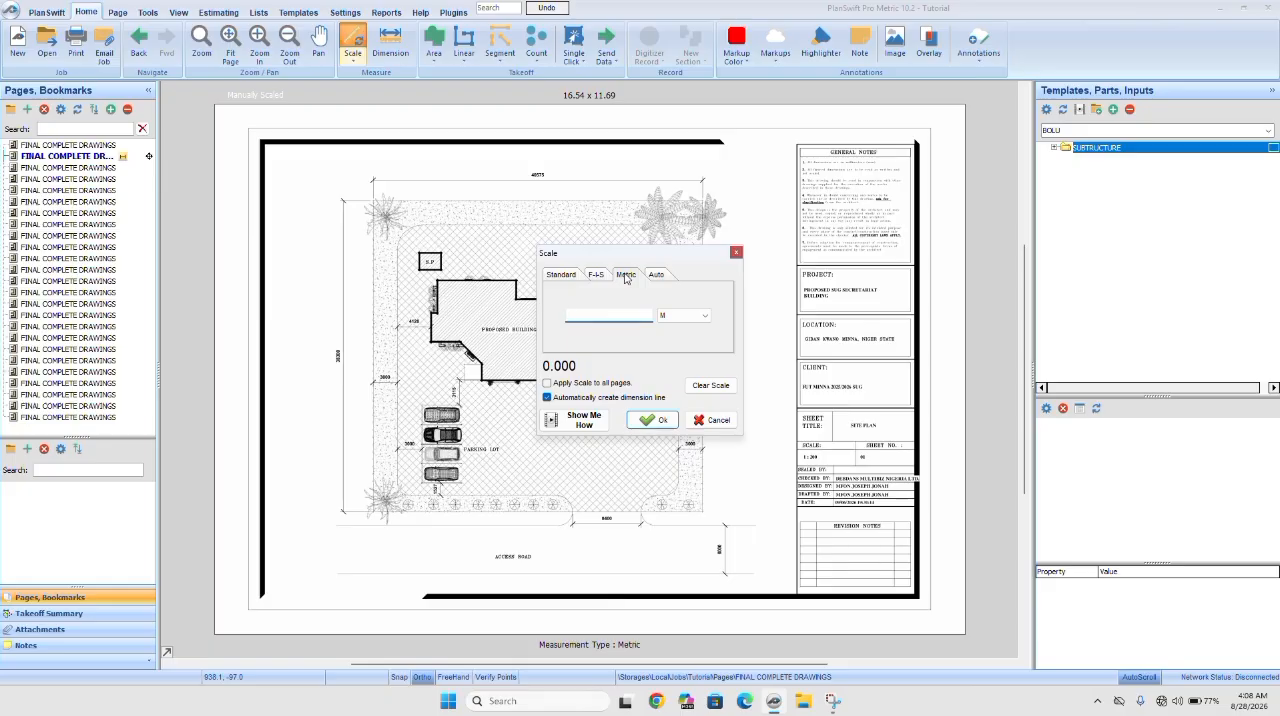
{"action": "left_click", "coordinate": [625, 276]}
{"action": "scroll", "coordinate": [540, 180], "scroll_direction": "up", "scroll_amount": 5}
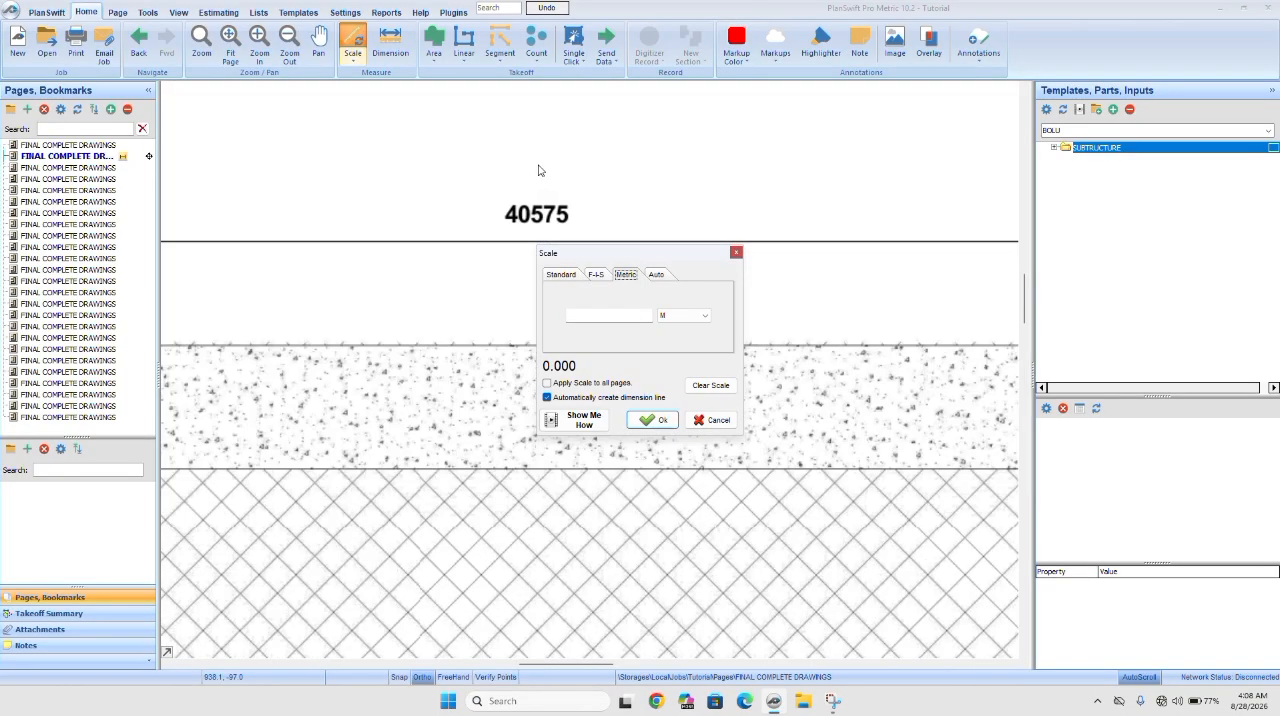
{"action": "scroll", "coordinate": [541, 171], "scroll_direction": "down", "scroll_amount": 5}
{"action": "left_click", "coordinate": [590, 316]}
{"action": "type", "text": "40"}
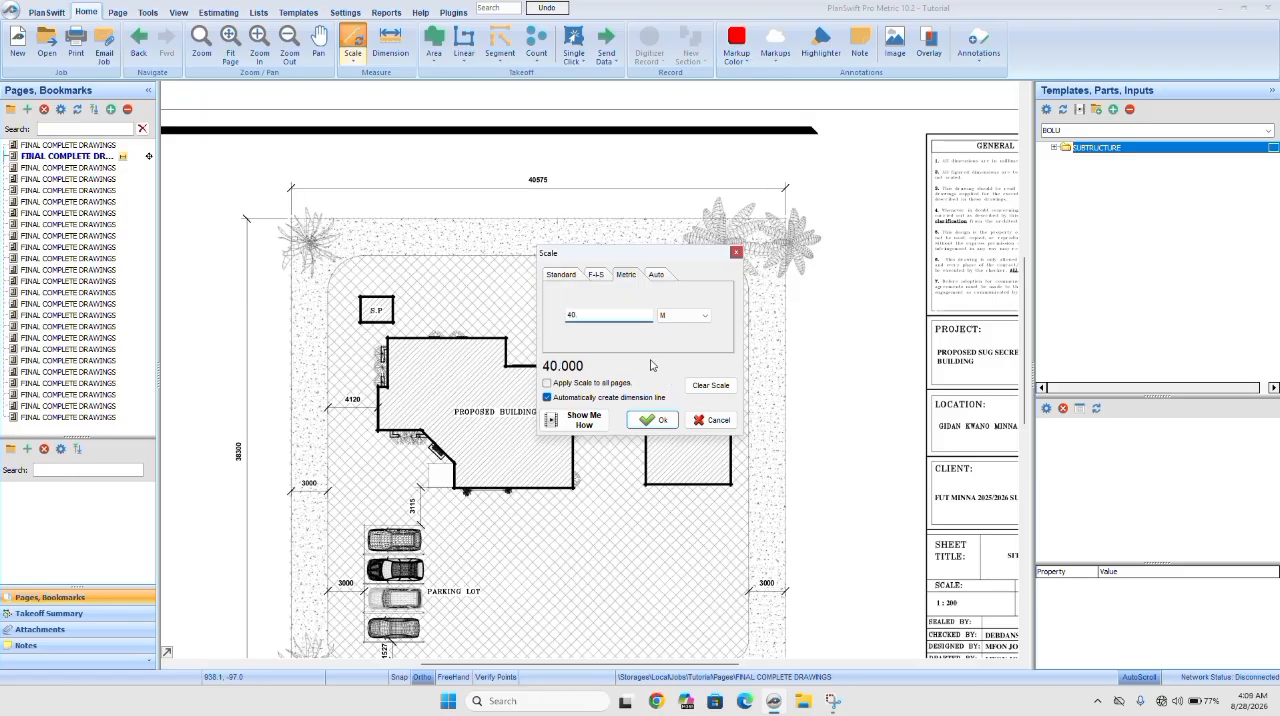
{"action": "type", "text": ".575"}
{"action": "left_click", "coordinate": [655, 420]}
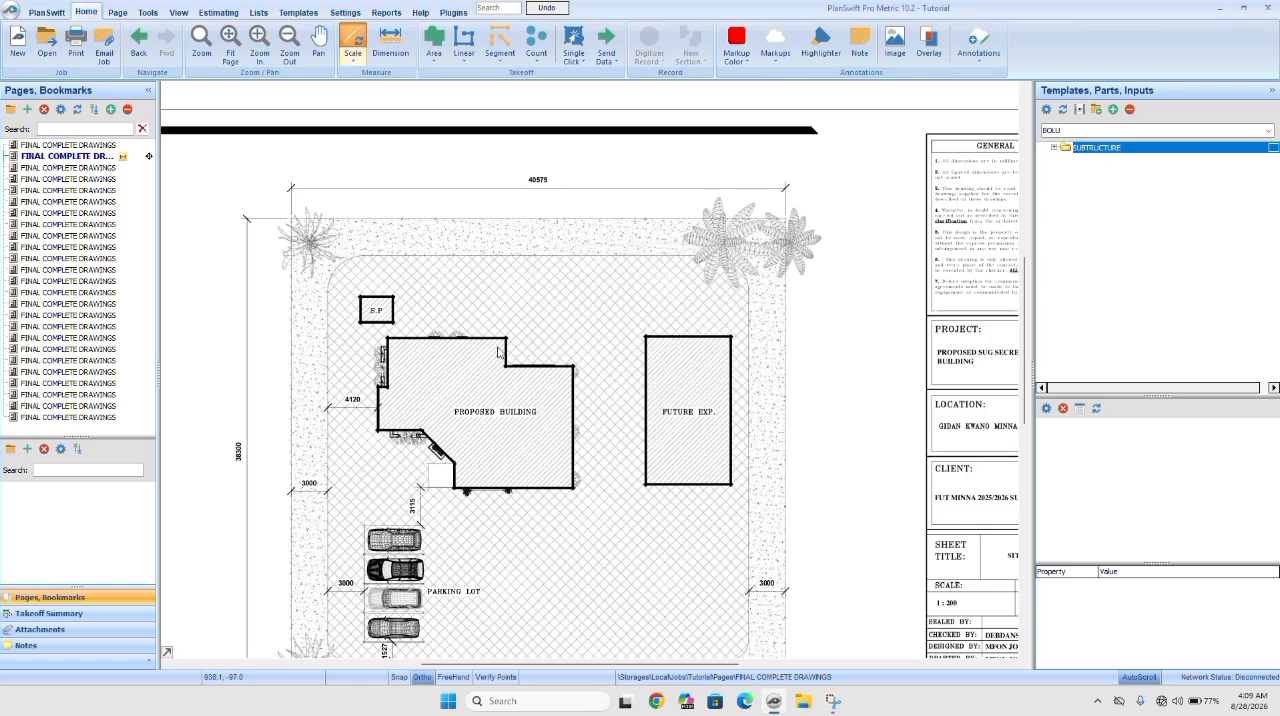
Mark both ends of the horizontal 40575 dimension above the site as the scaling reference.
{"action": "scroll", "coordinate": [310, 216], "scroll_direction": "up", "scroll_amount": 3}
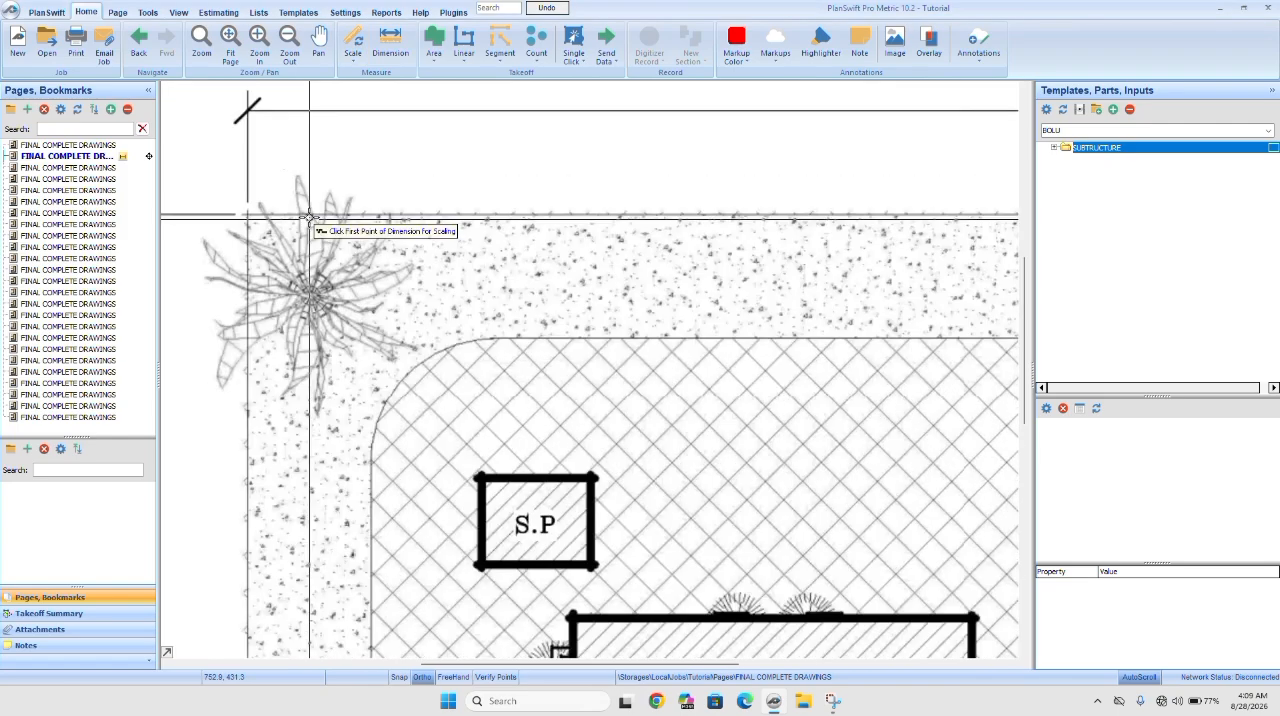
{"action": "left_click", "coordinate": [247, 108]}
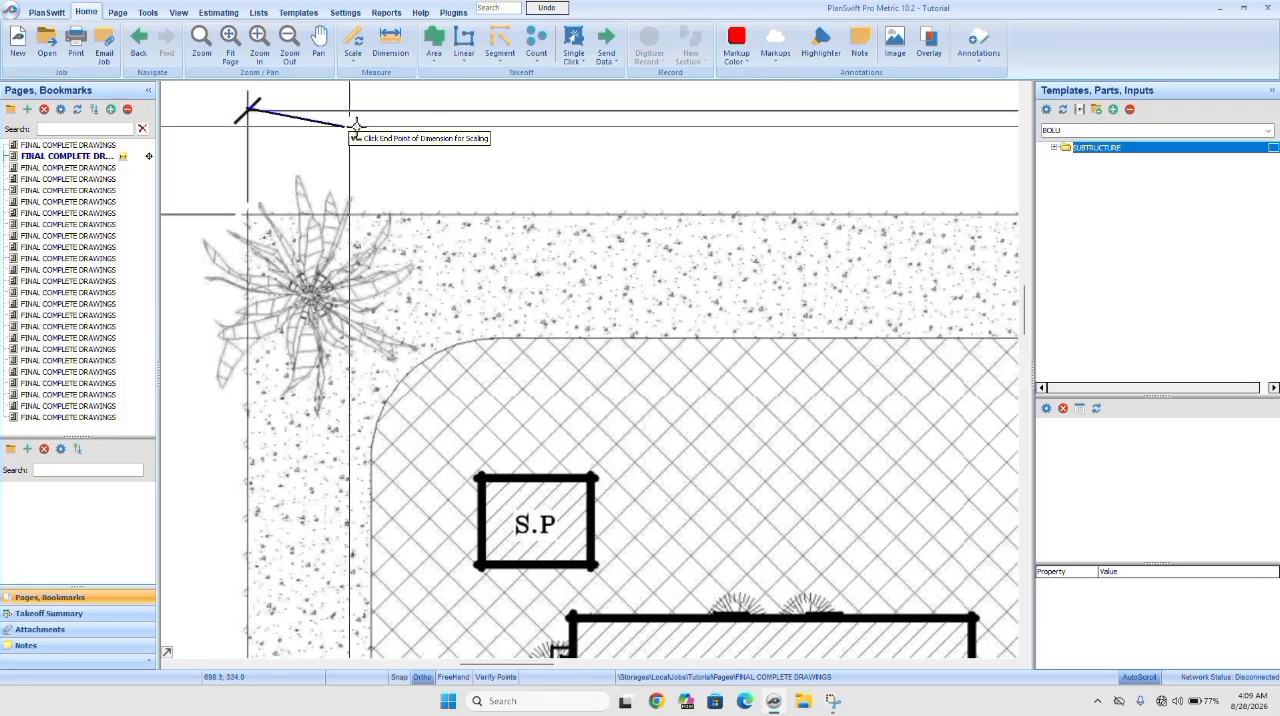
{"action": "left_click", "coordinate": [640, 126]}
{"action": "mouse_move", "coordinate": [435, 219]}
{"action": "left_mouse_down"}
{"action": "mouse_move", "coordinate": [280, 323]}
{"action": "mouse_move", "coordinate": [151, 366]}
{"action": "left_mouse_up"}
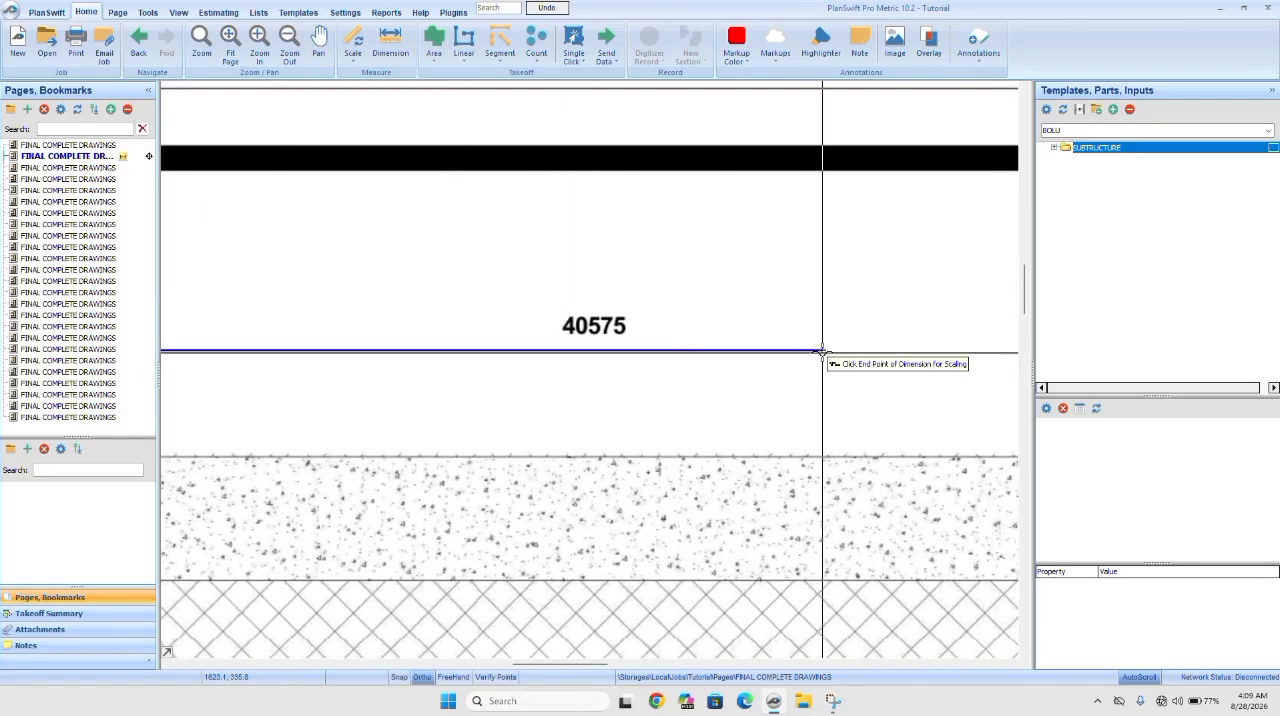
{"action": "scroll", "coordinate": [810, 349], "scroll_direction": "down", "scroll_amount": 3}
{"action": "left_click_drag", "start_coordinate": [880, 363], "coordinate": [771, 337]}
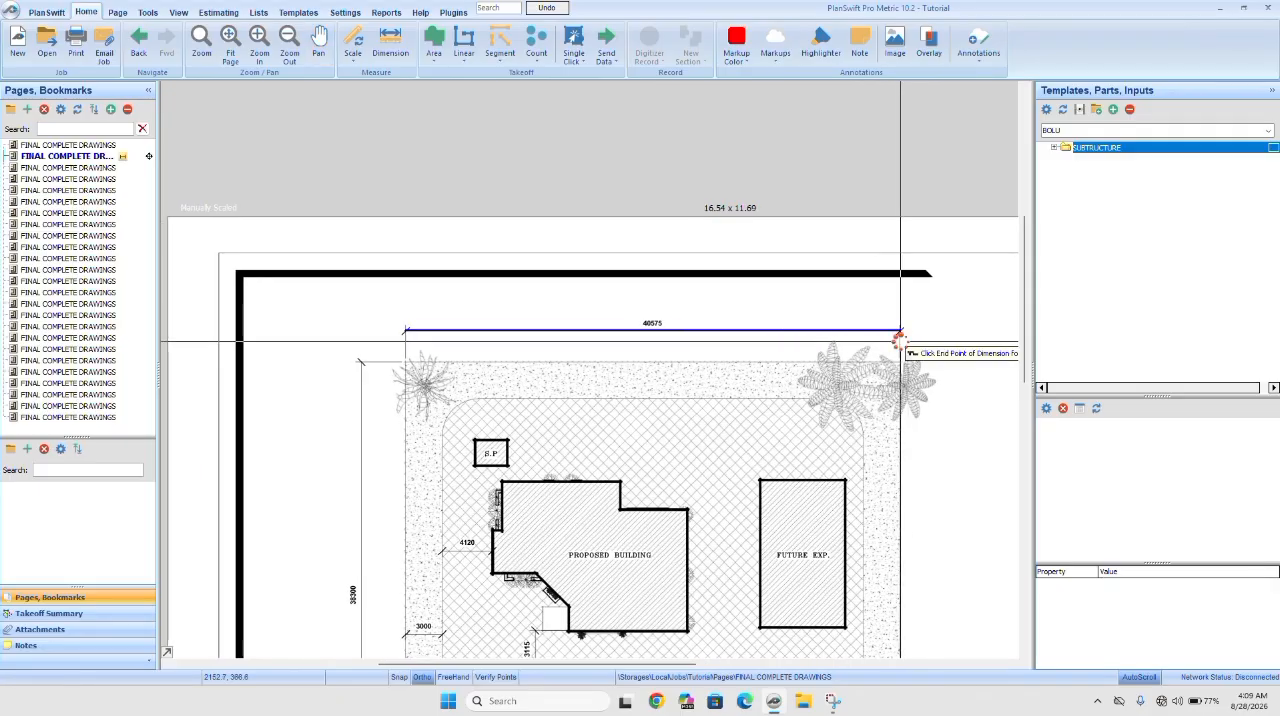
{"action": "left_click", "coordinate": [900, 342]}
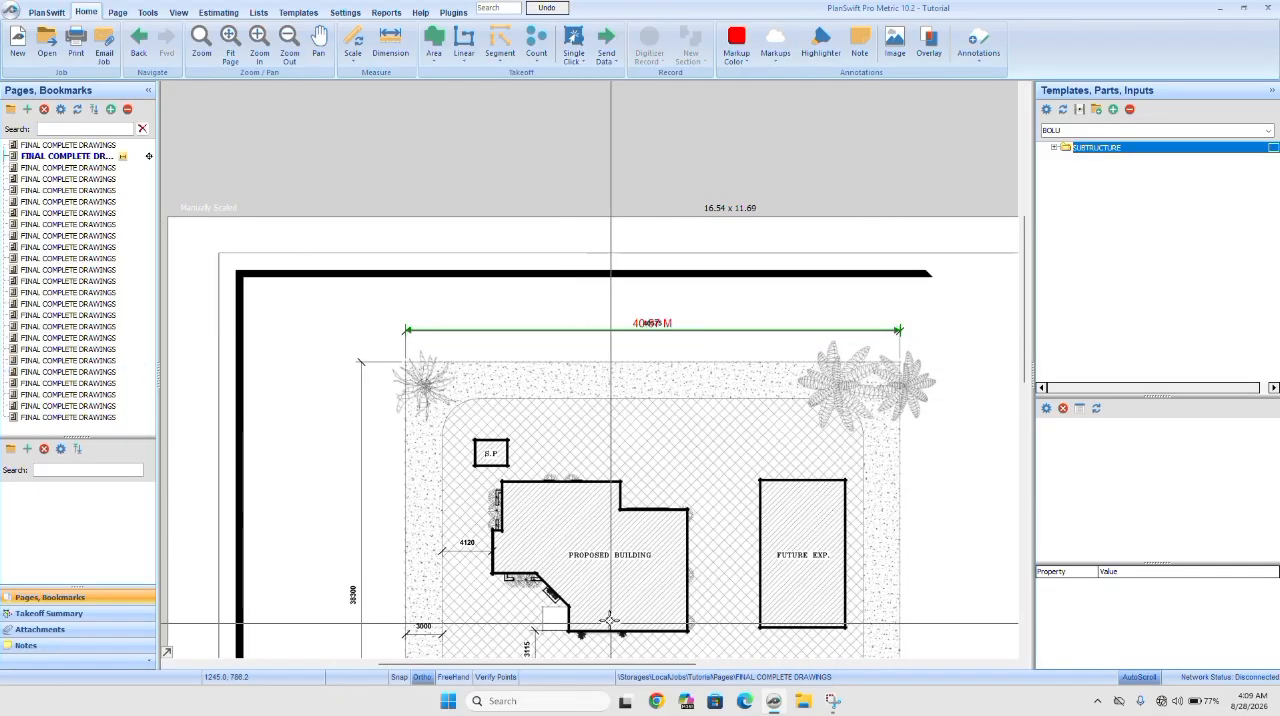
Start a second metric scaling of the site plan with a reference length of 38.30 m.
{"action": "left_click_drag", "start_coordinate": [637, 579], "coordinate": [757, 317]}
{"action": "left_click_drag", "start_coordinate": [701, 401], "coordinate": [685, 426]}
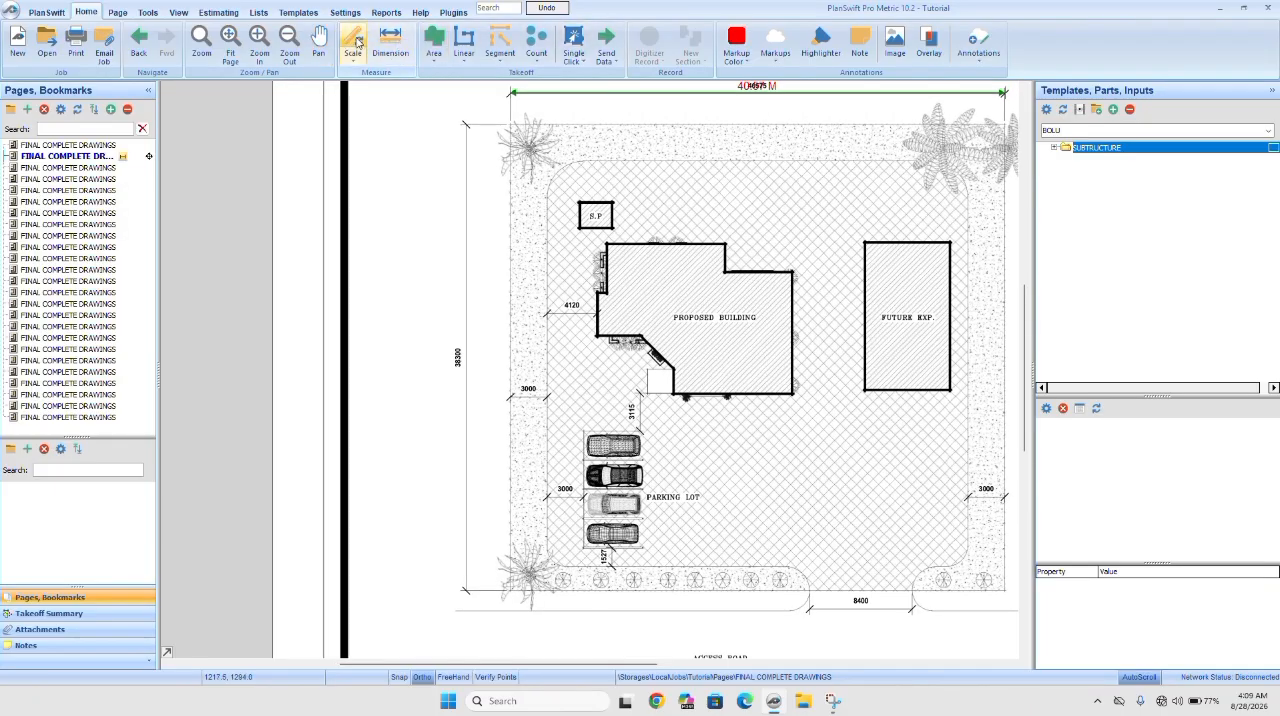
{"action": "left_click", "coordinate": [355, 43]}
{"action": "left_click", "coordinate": [475, 133]}
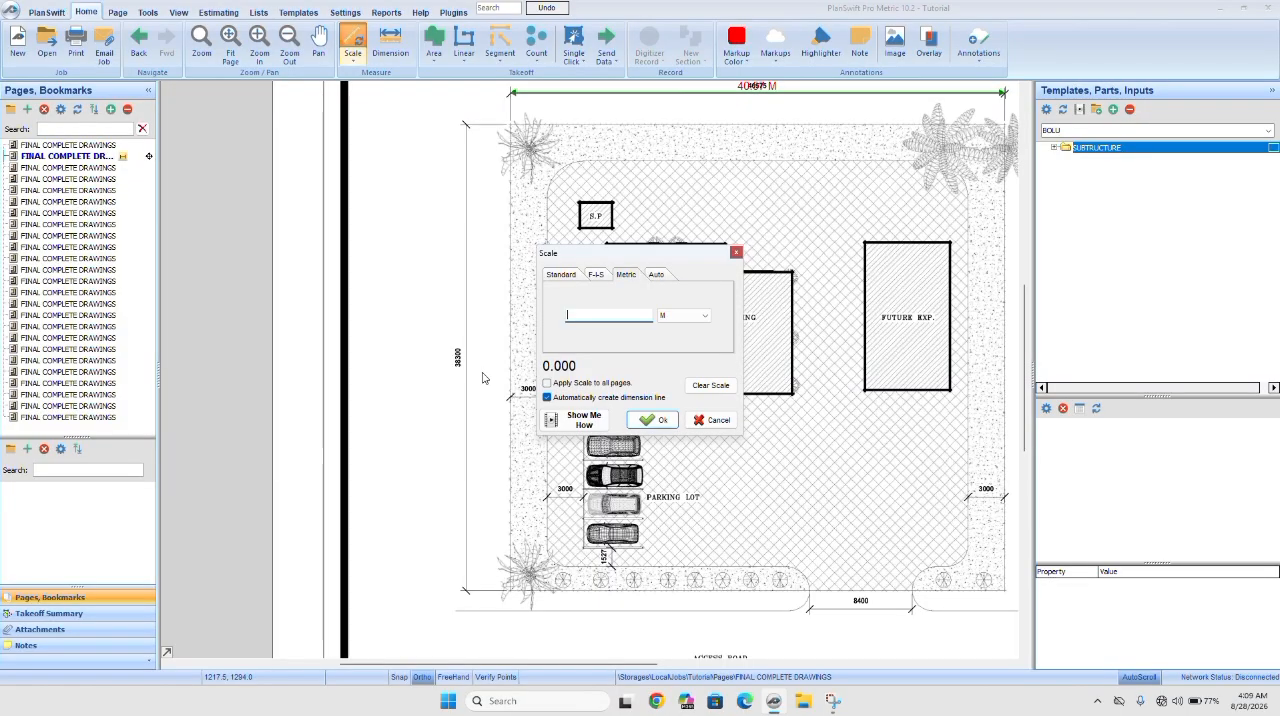
{"action": "scroll", "coordinate": [482, 377], "scroll_direction": "up", "scroll_amount": 5}
{"action": "scroll", "coordinate": [476, 370], "scroll_direction": "down", "scroll_amount": 4}
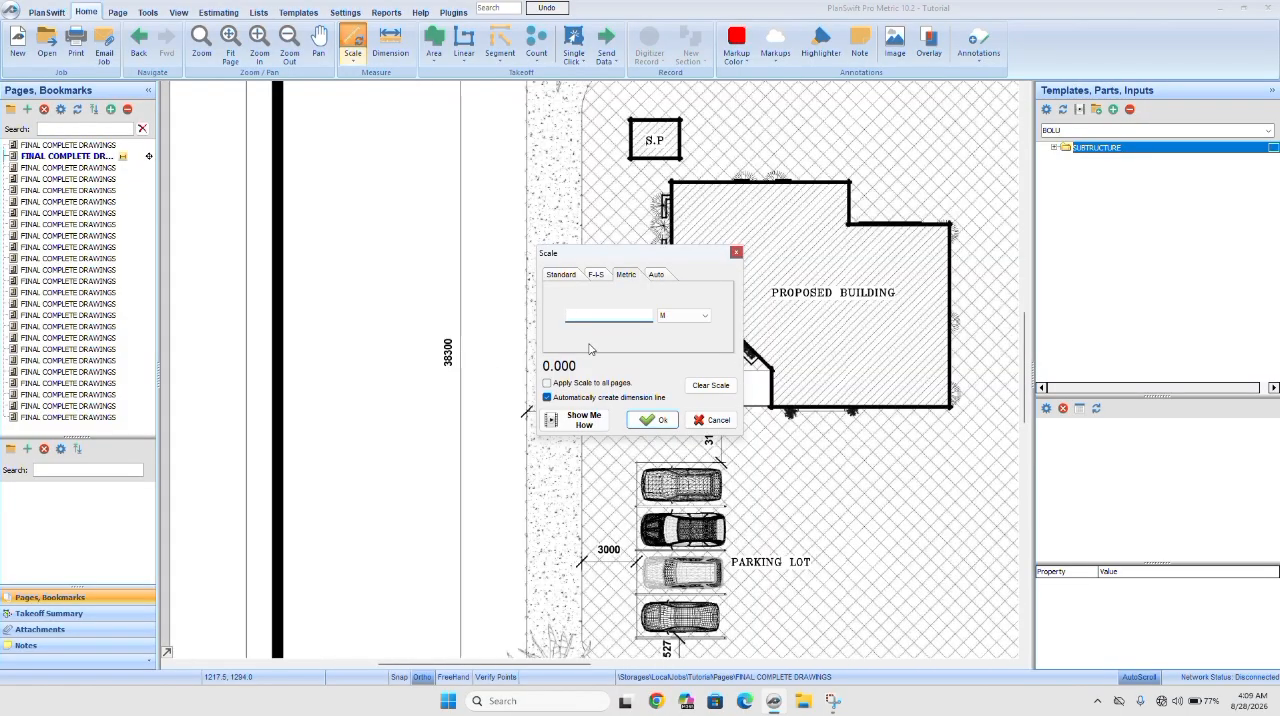
{"action": "type", "text": "38.30"}
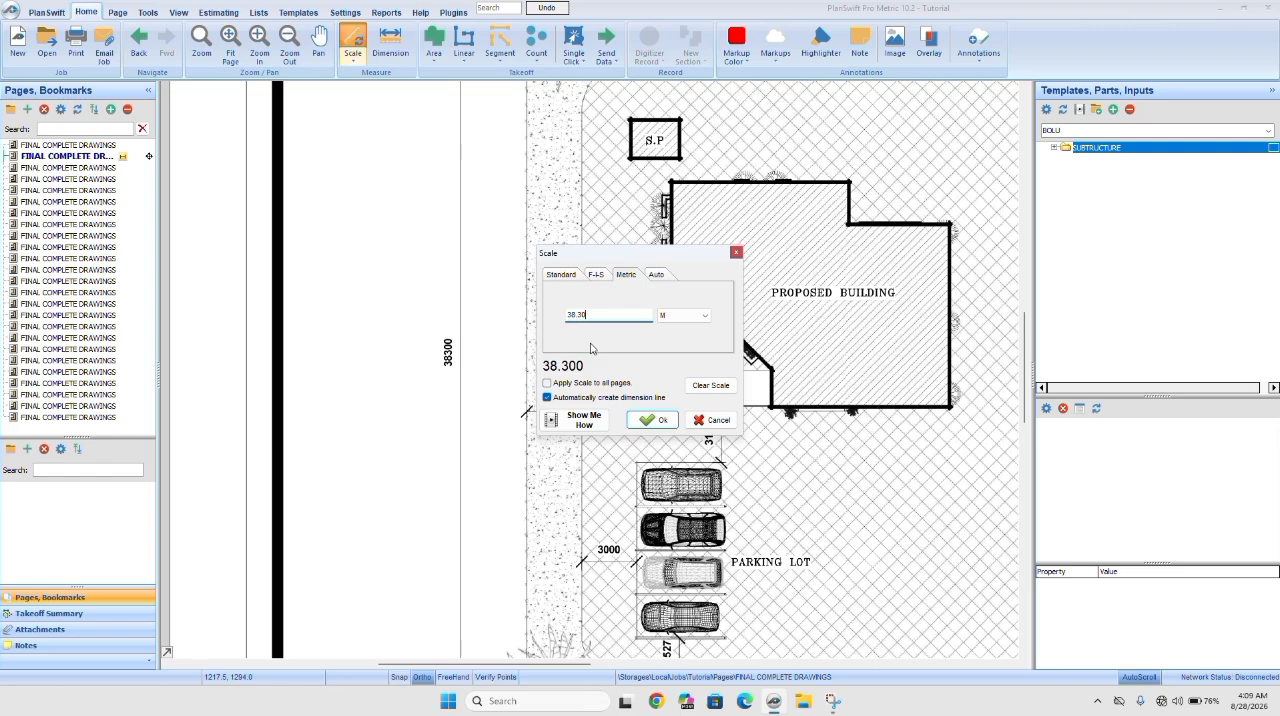
{"action": "left_click", "coordinate": [655, 420]}
Mark the upper and lower ends of the vertical 38300 dimension beside the site as the scaling reference.
{"action": "left_click_drag", "start_coordinate": [596, 285], "coordinate": [627, 414]}
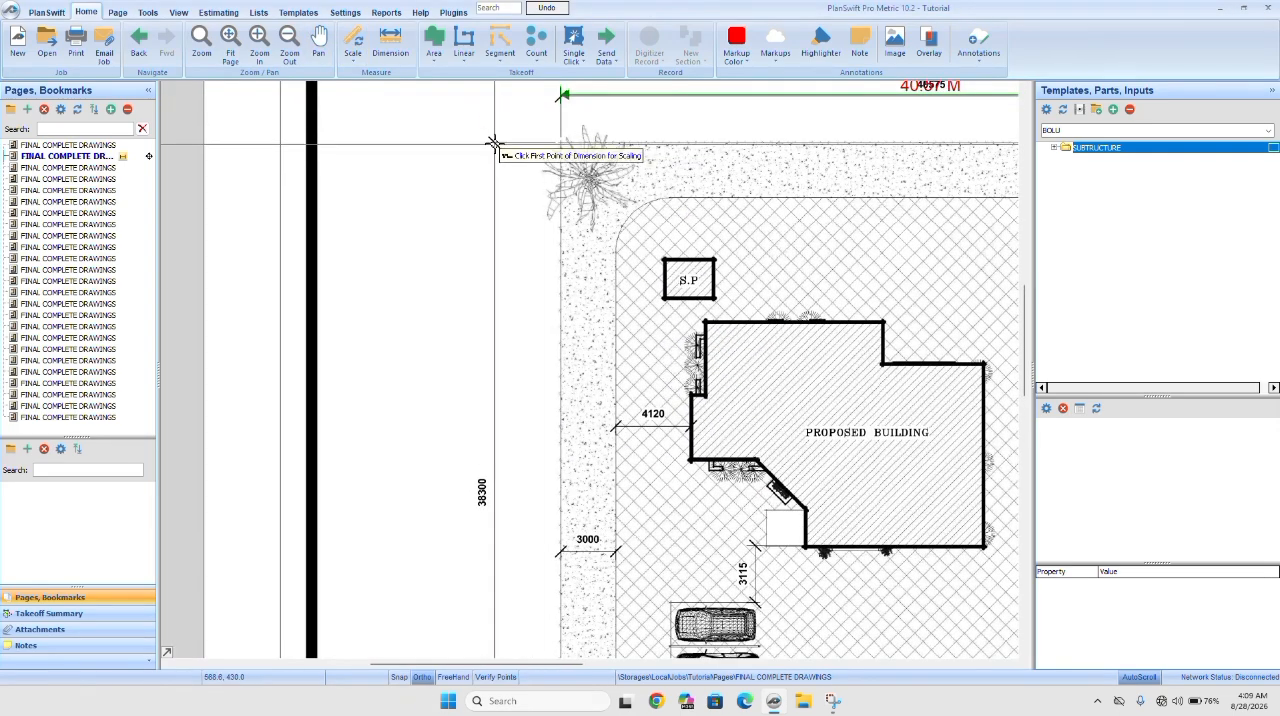
{"action": "left_click", "coordinate": [494, 144]}
{"action": "left_click_drag", "start_coordinate": [494, 600], "coordinate": [541, 38]}
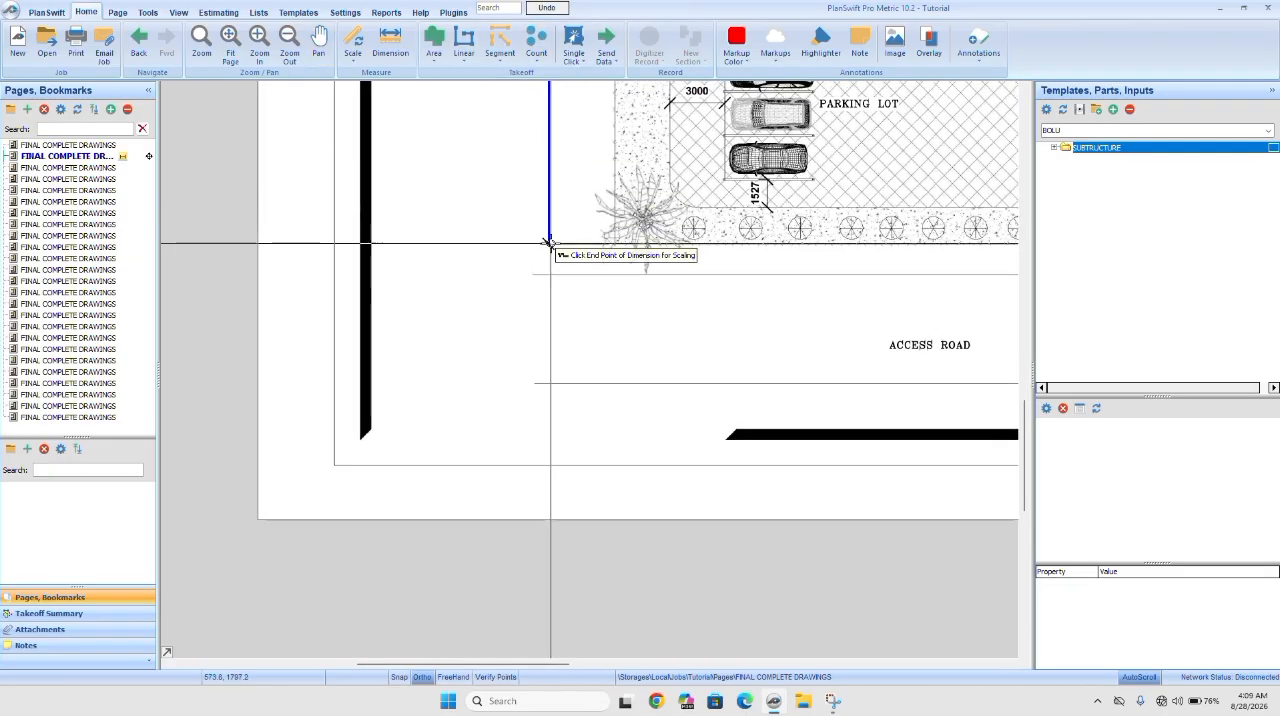
{"action": "left_click", "coordinate": [549, 244]}
Create an area takeoff with the default name, cyan color and solid fill, and trace the corners of the proposed building's outline.
{"action": "mouse_move", "coordinate": [606, 243]}
{"action": "left_mouse_down"}
{"action": "mouse_move", "coordinate": [580, 434]}
{"action": "mouse_move", "coordinate": [484, 697]}
{"action": "left_mouse_up"}
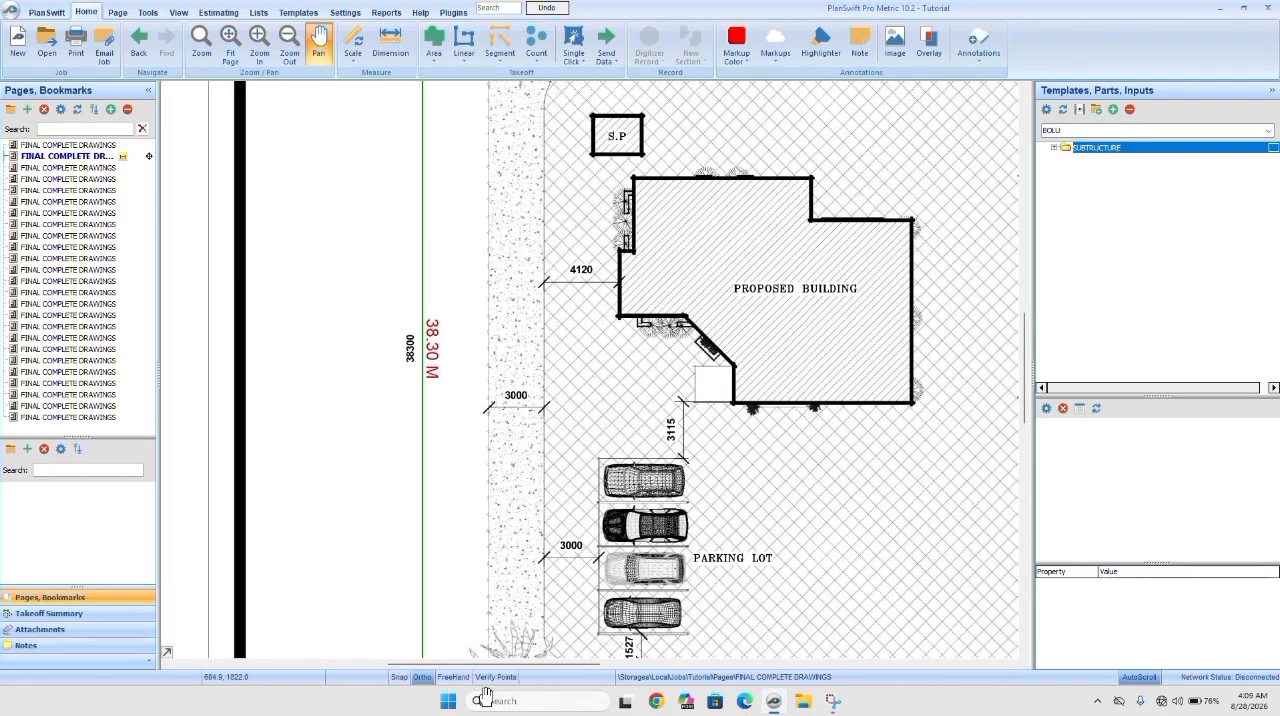
{"action": "scroll", "coordinate": [711, 370], "scroll_direction": "down", "scroll_amount": 2}
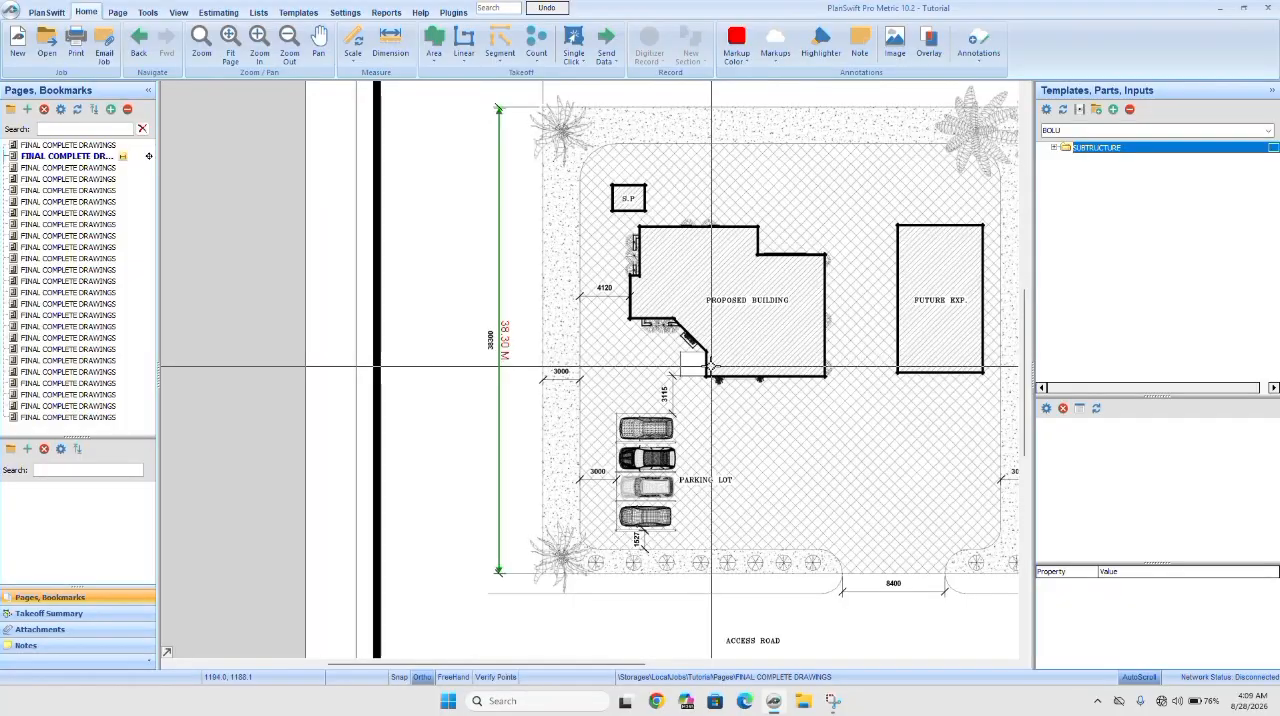
{"action": "left_click_drag", "start_coordinate": [699, 371], "coordinate": [543, 451]}
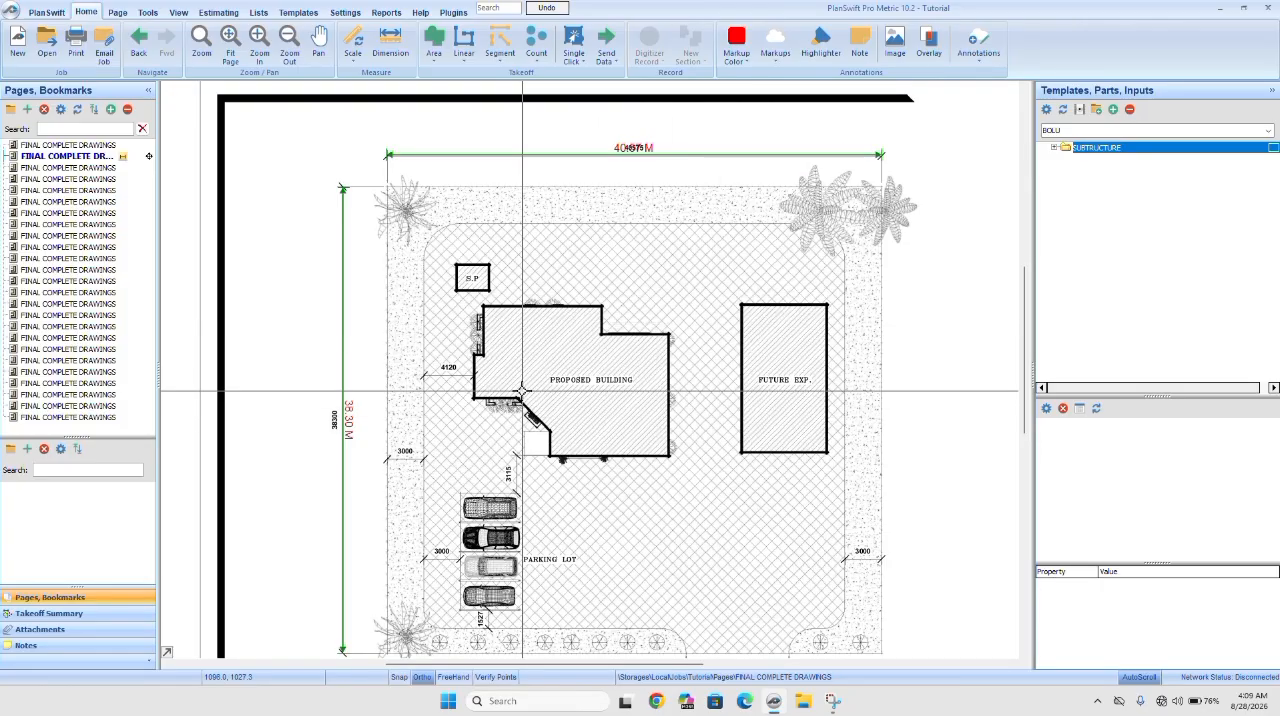
{"action": "left_click", "coordinate": [436, 37]}
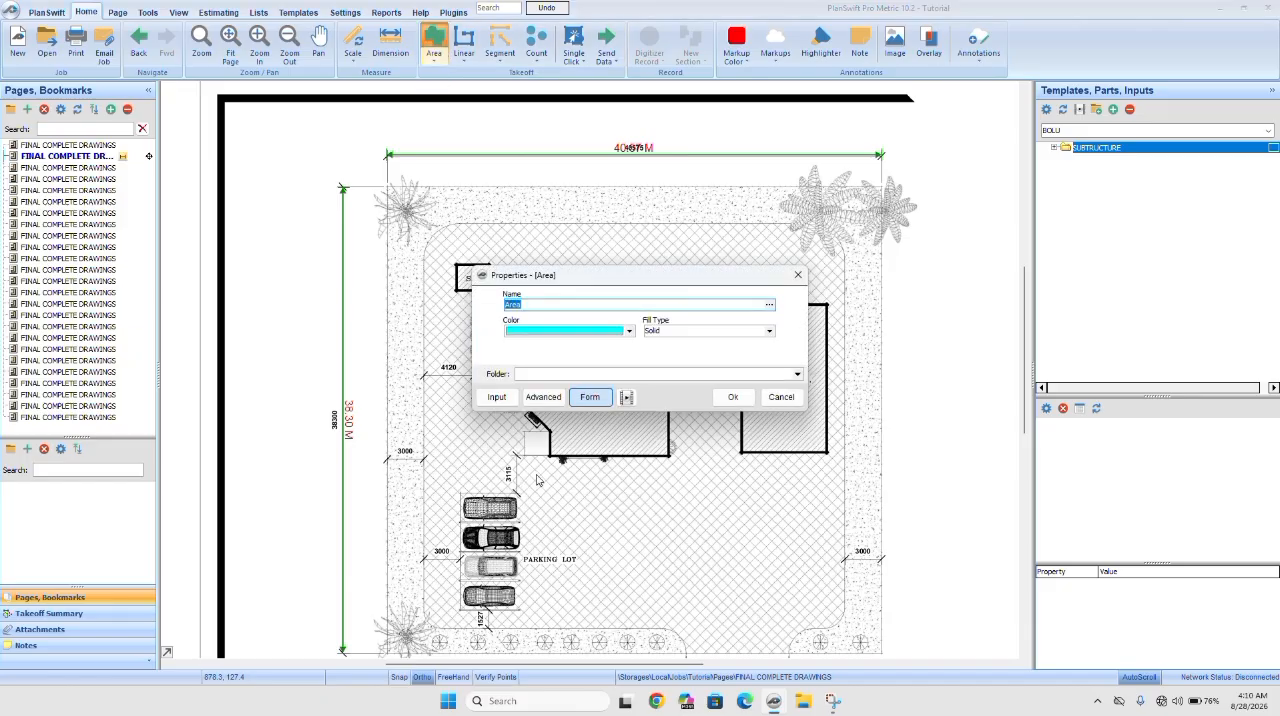
{"action": "left_click", "coordinate": [731, 398]}
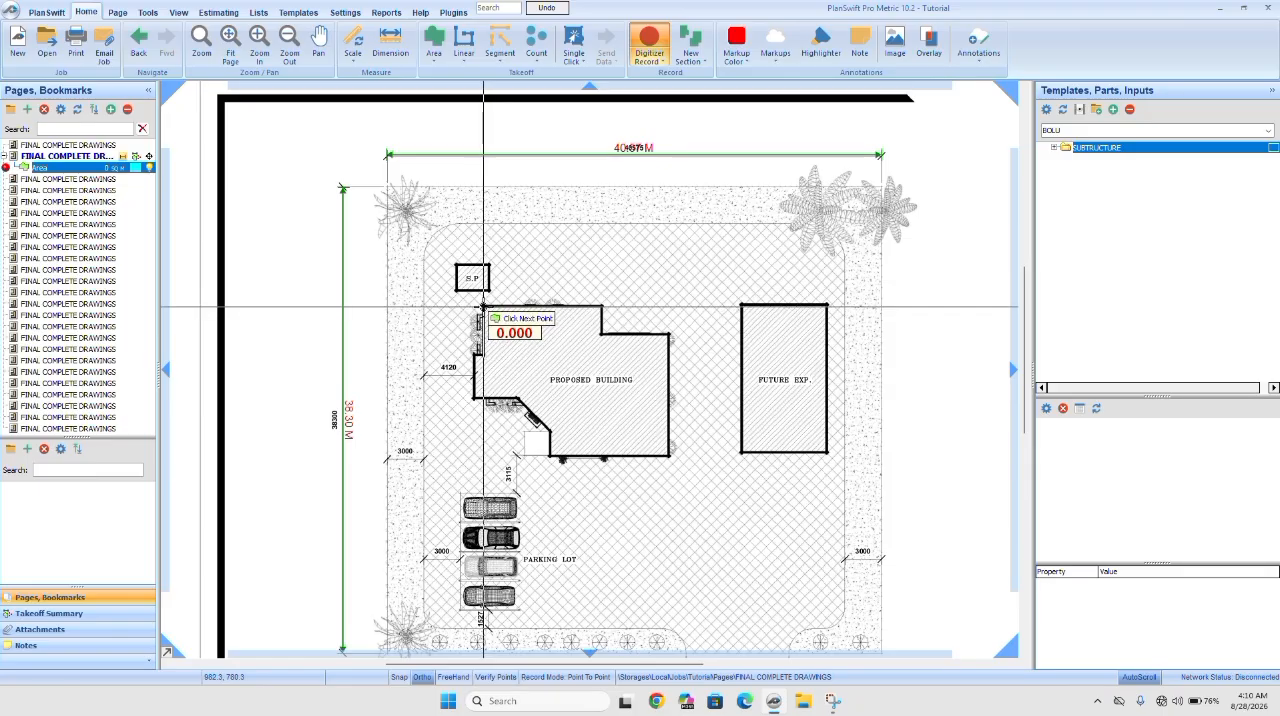
{"action": "left_click", "coordinate": [484, 308]}
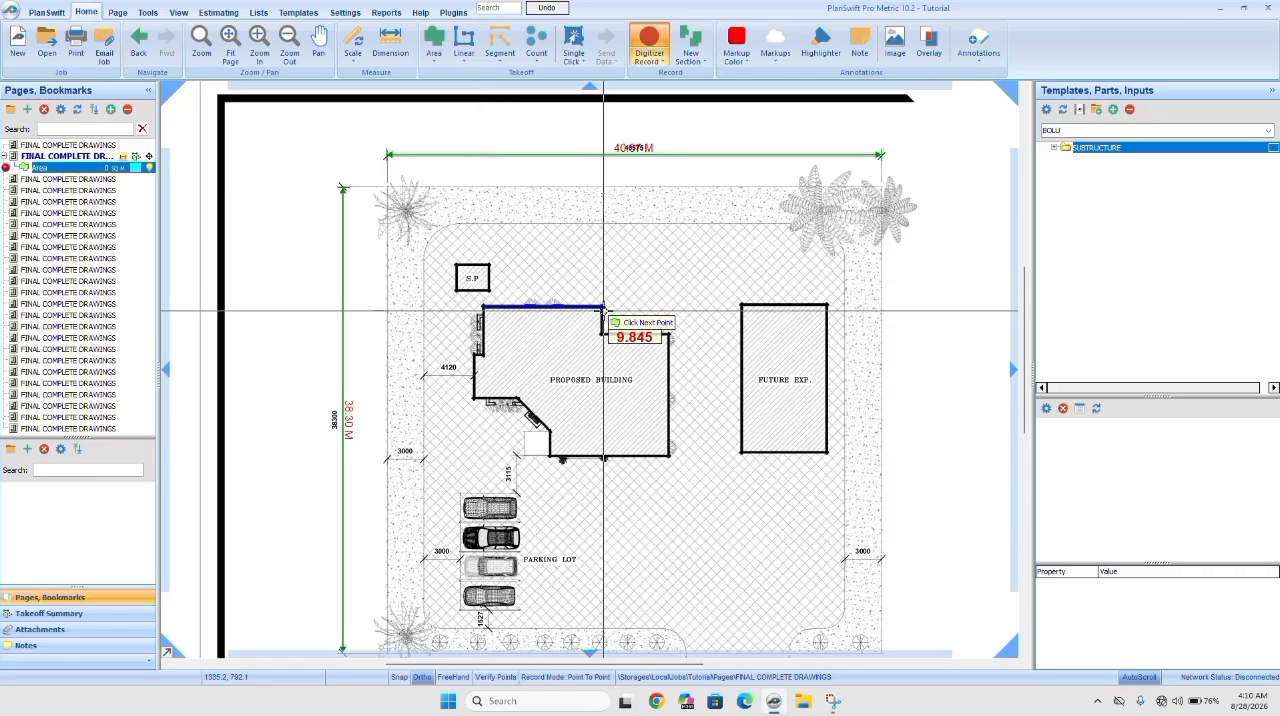
{"action": "left_click", "coordinate": [603, 307]}
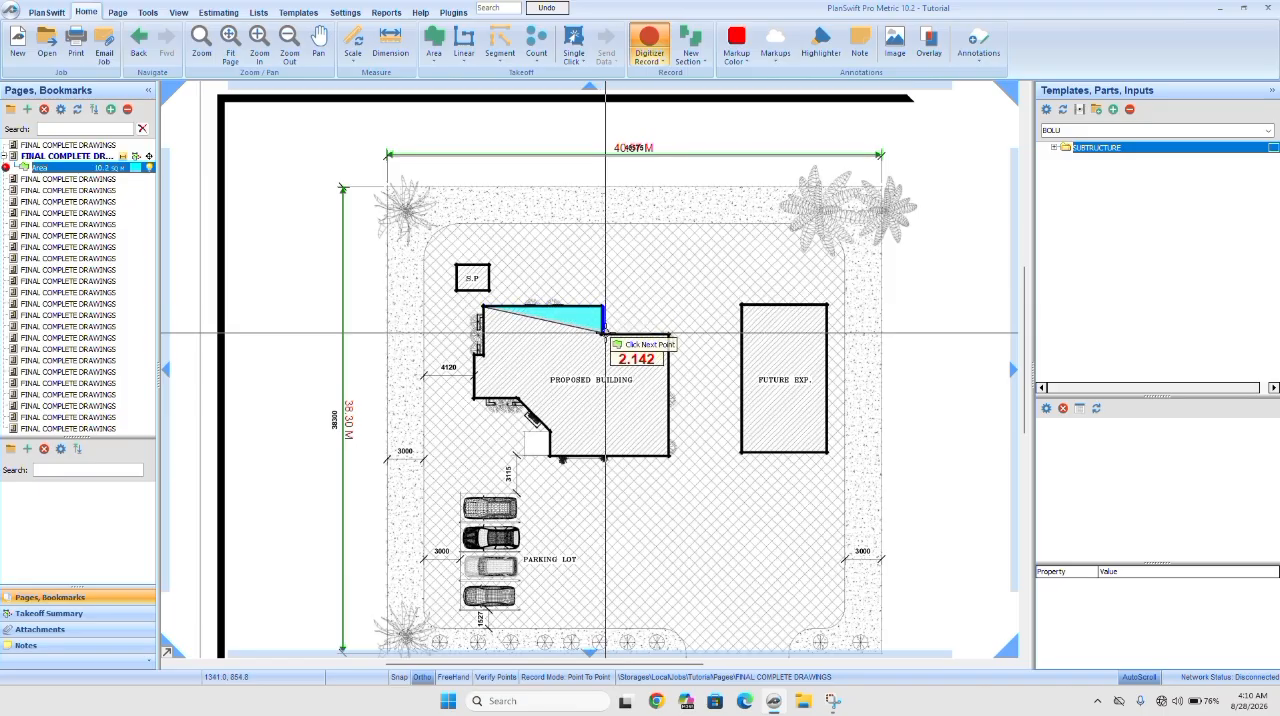
{"action": "left_click", "coordinate": [604, 333]}
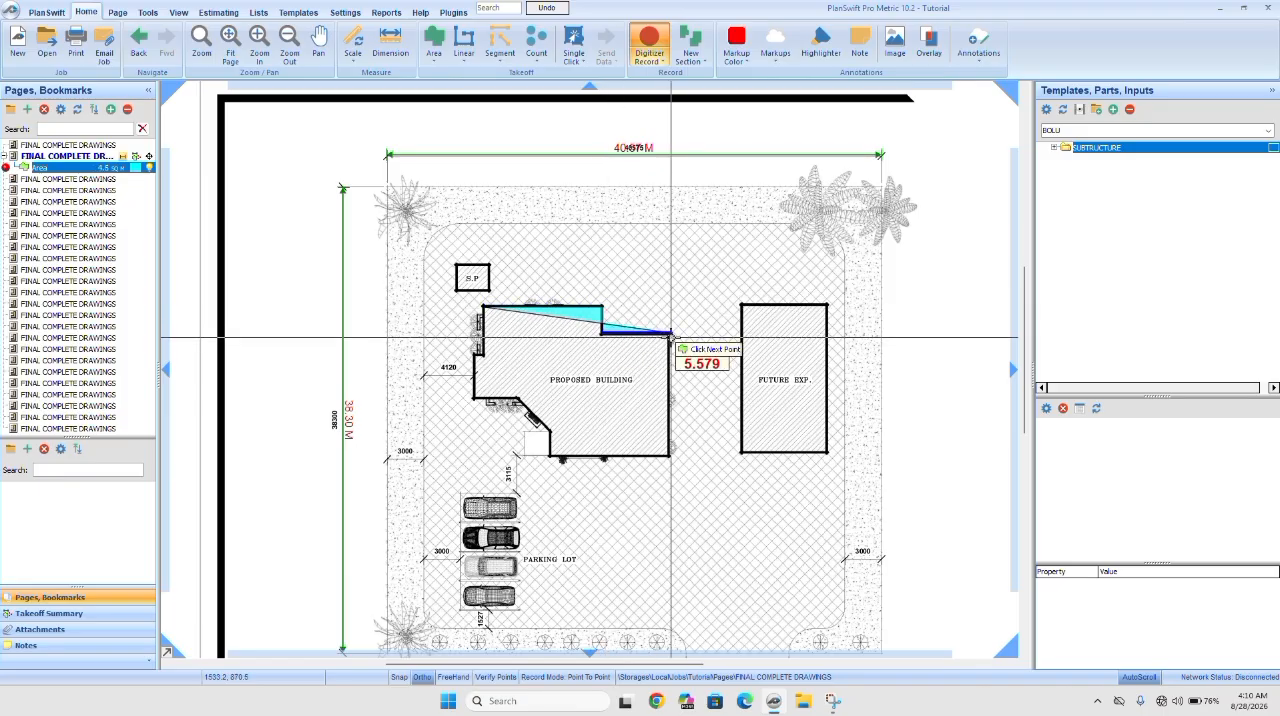
{"action": "left_click", "coordinate": [670, 333]}
{"action": "left_click", "coordinate": [680, 457]}
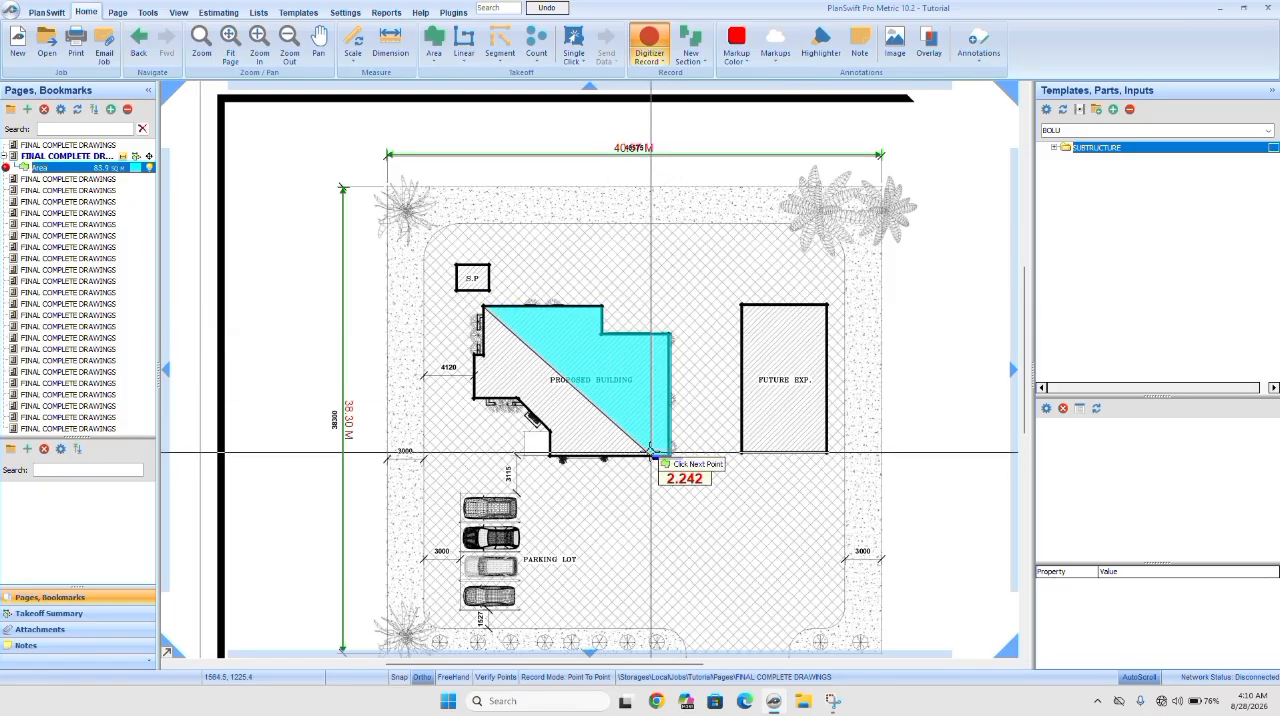
{"action": "left_click", "coordinate": [551, 458]}
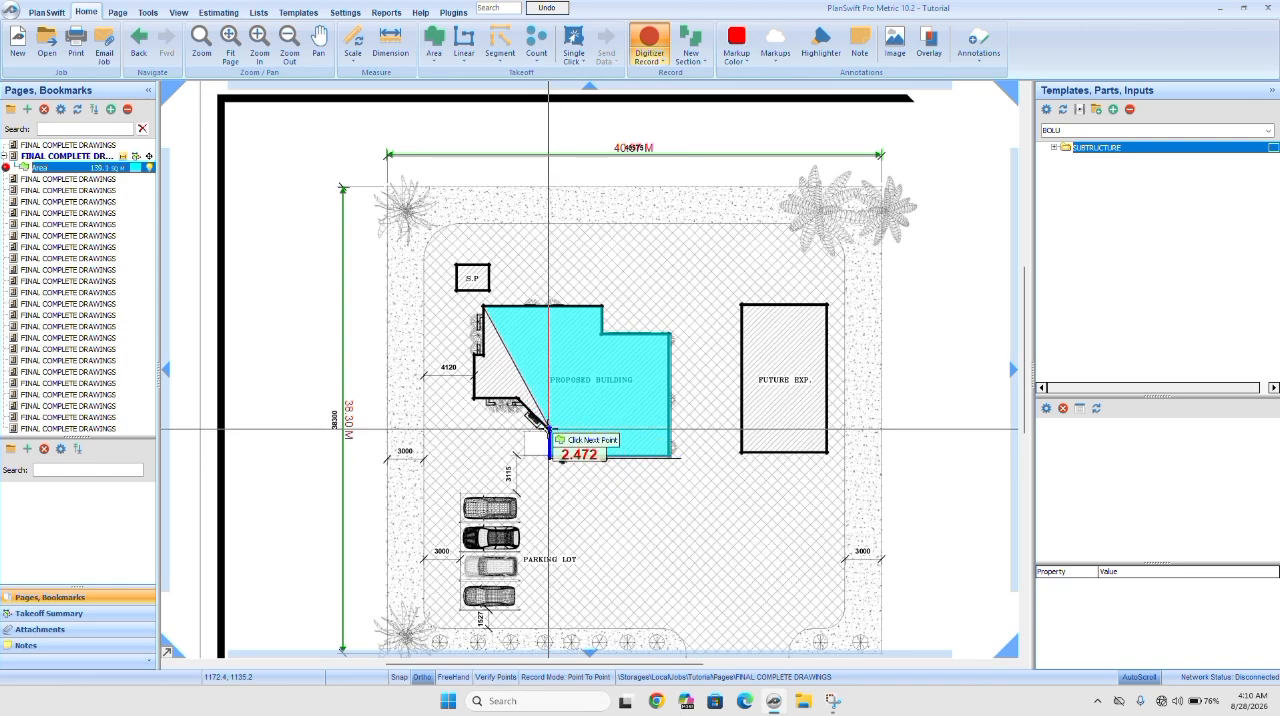
{"action": "left_click", "coordinate": [547, 428]}
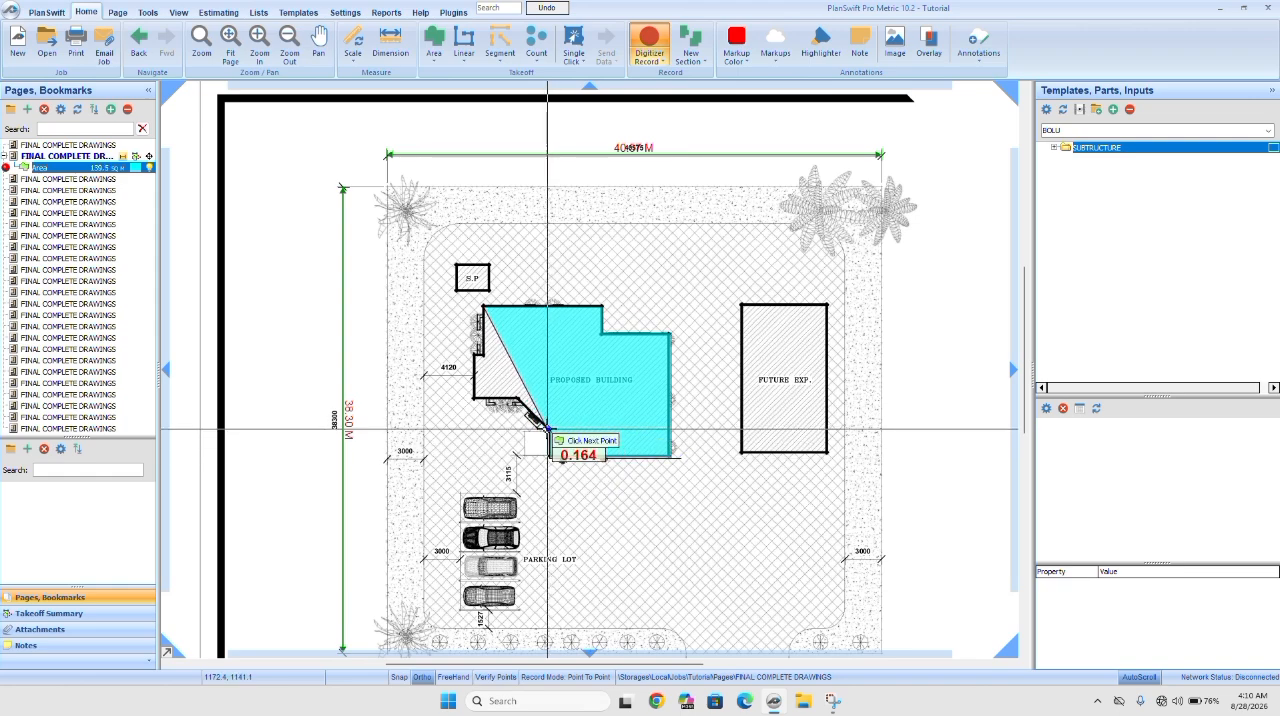
{"action": "left_click", "coordinate": [474, 400]}
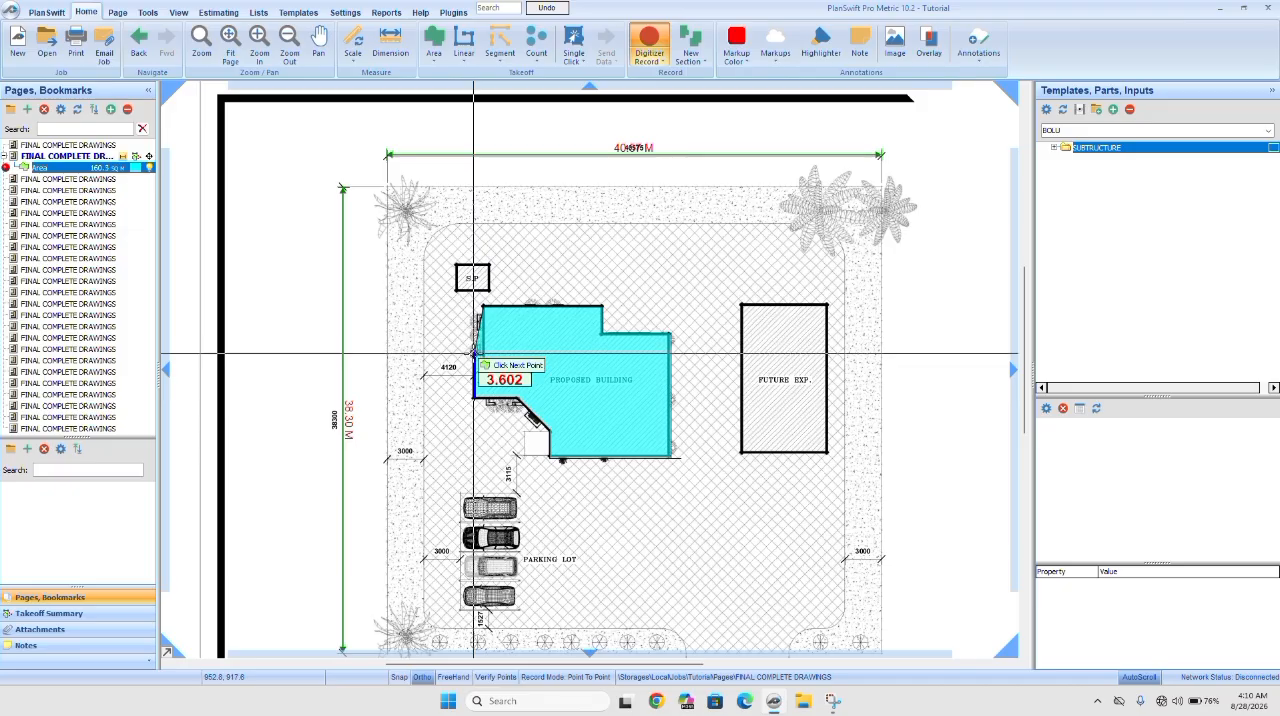
{"action": "left_click", "coordinate": [475, 354]}
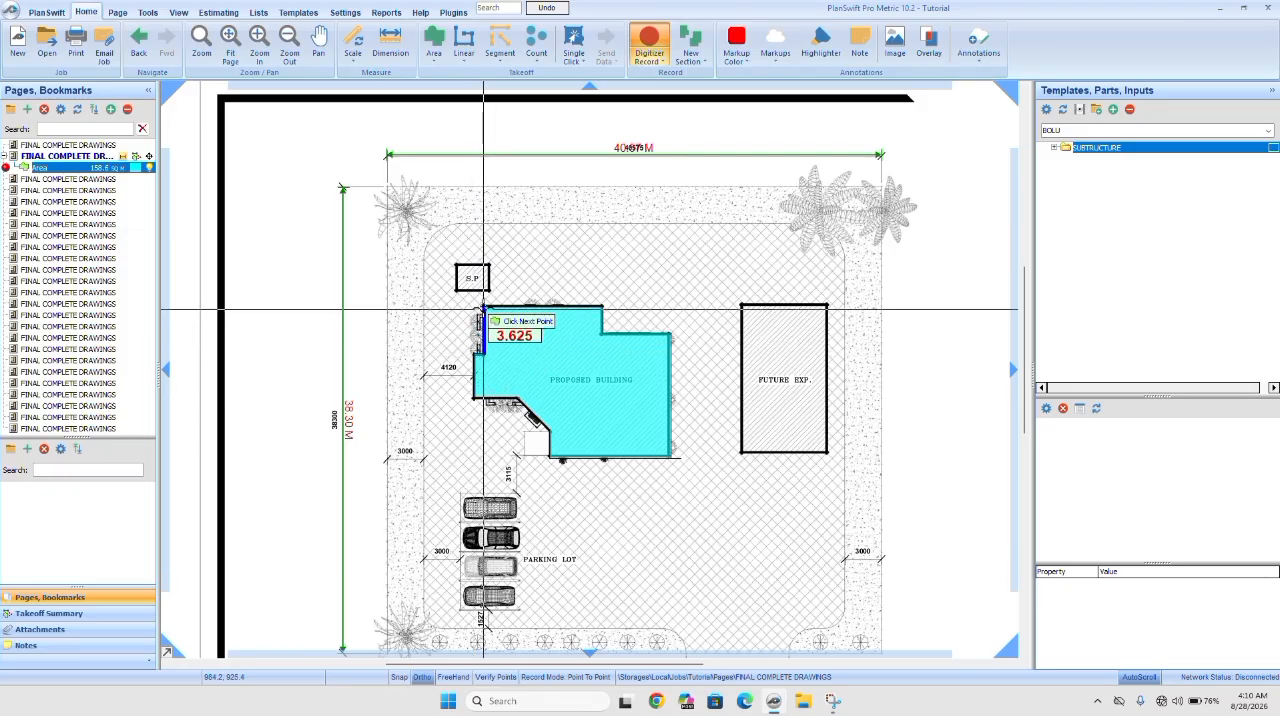
{"action": "left_click", "coordinate": [484, 307]}
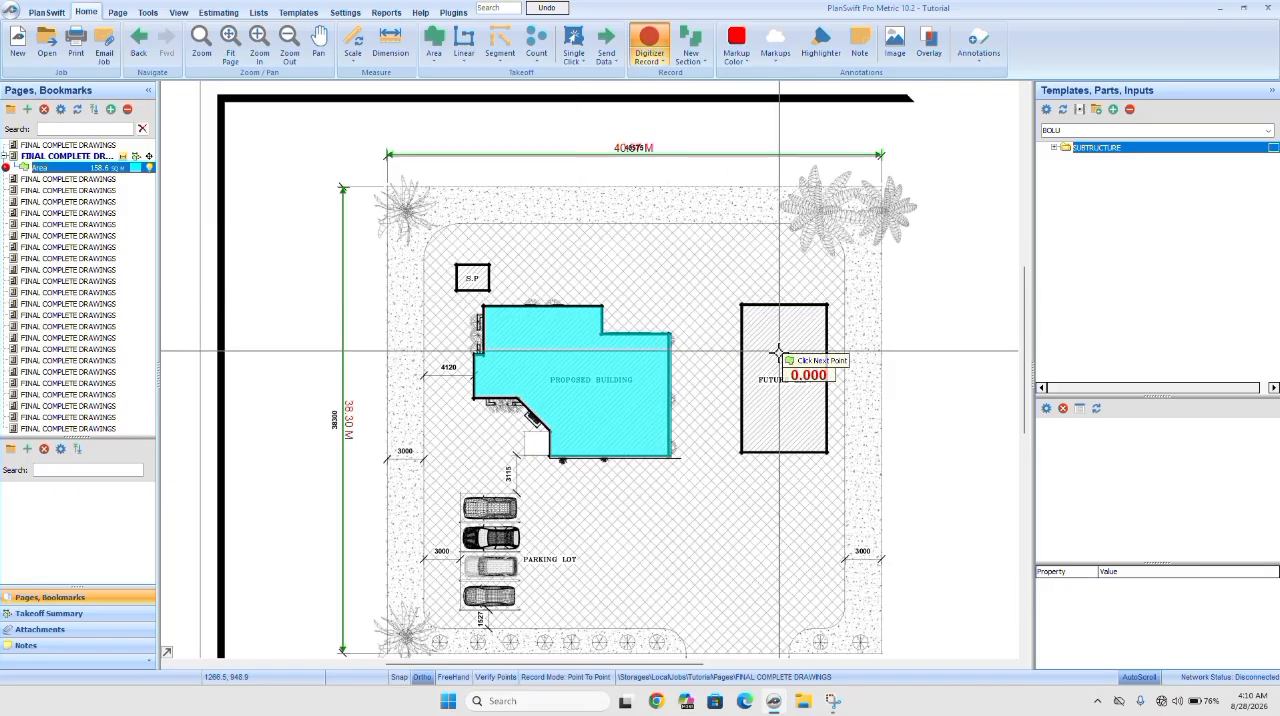
Create a second area takeoff with the default name, dark red color and solid fill, tracing the four corners of the future expansion building.
{"action": "left_click", "coordinate": [436, 38]}
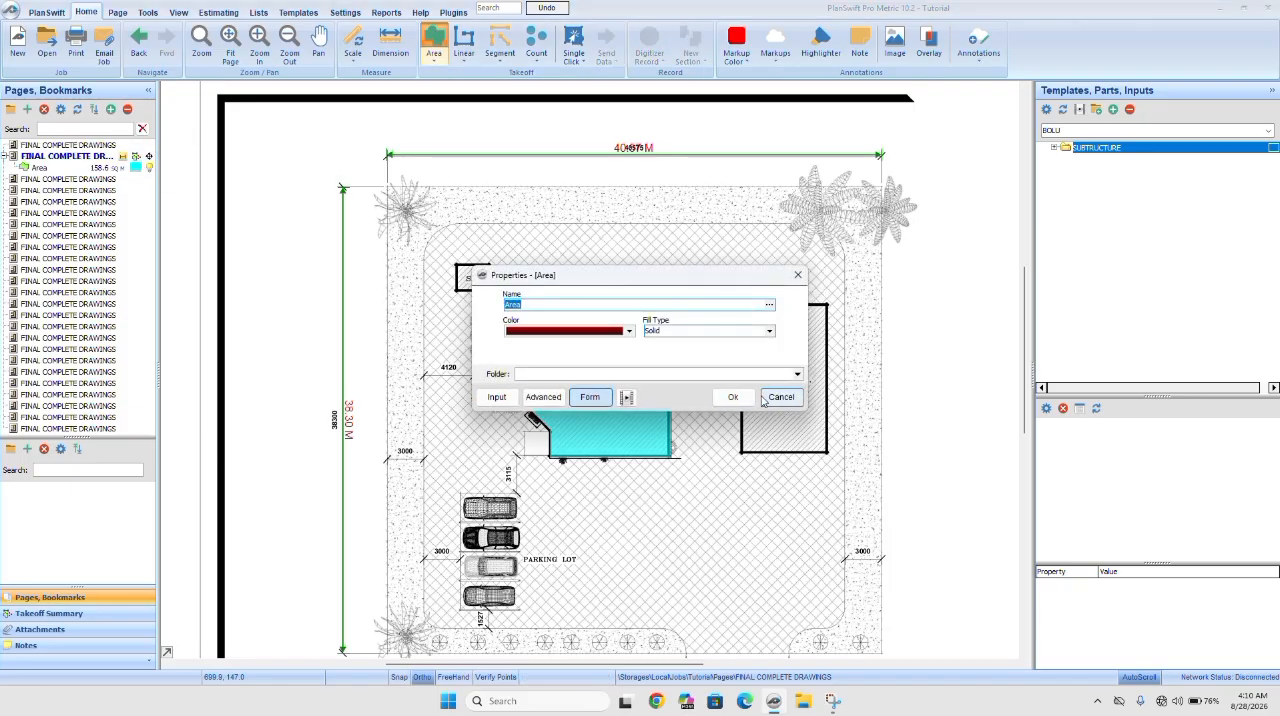
{"action": "left_click", "coordinate": [732, 397]}
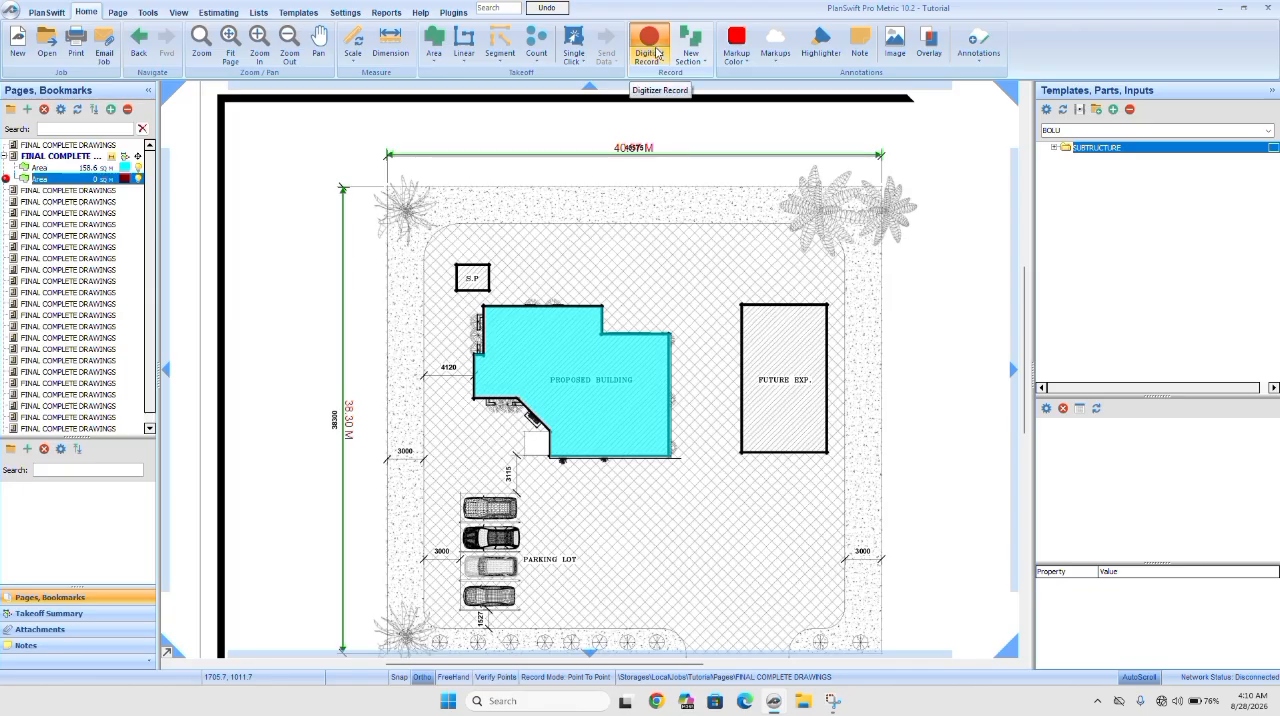
{"action": "left_click", "coordinate": [743, 304]}
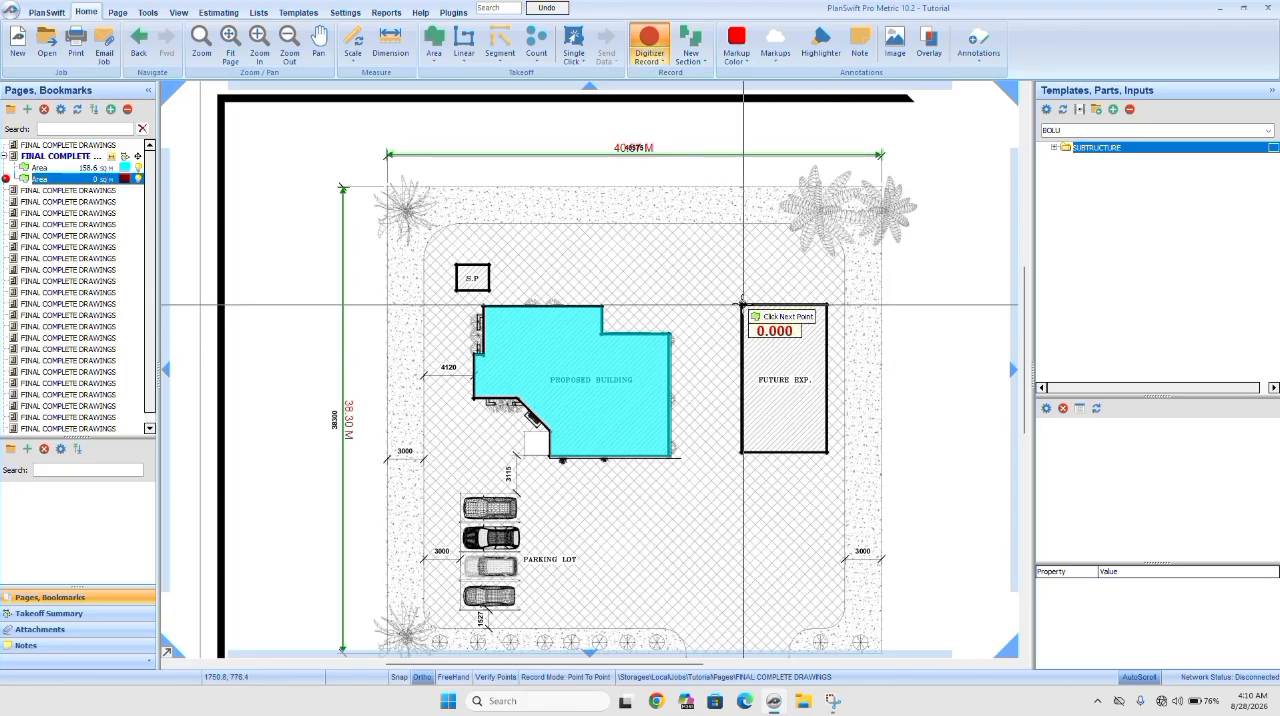
{"action": "left_click", "coordinate": [827, 302]}
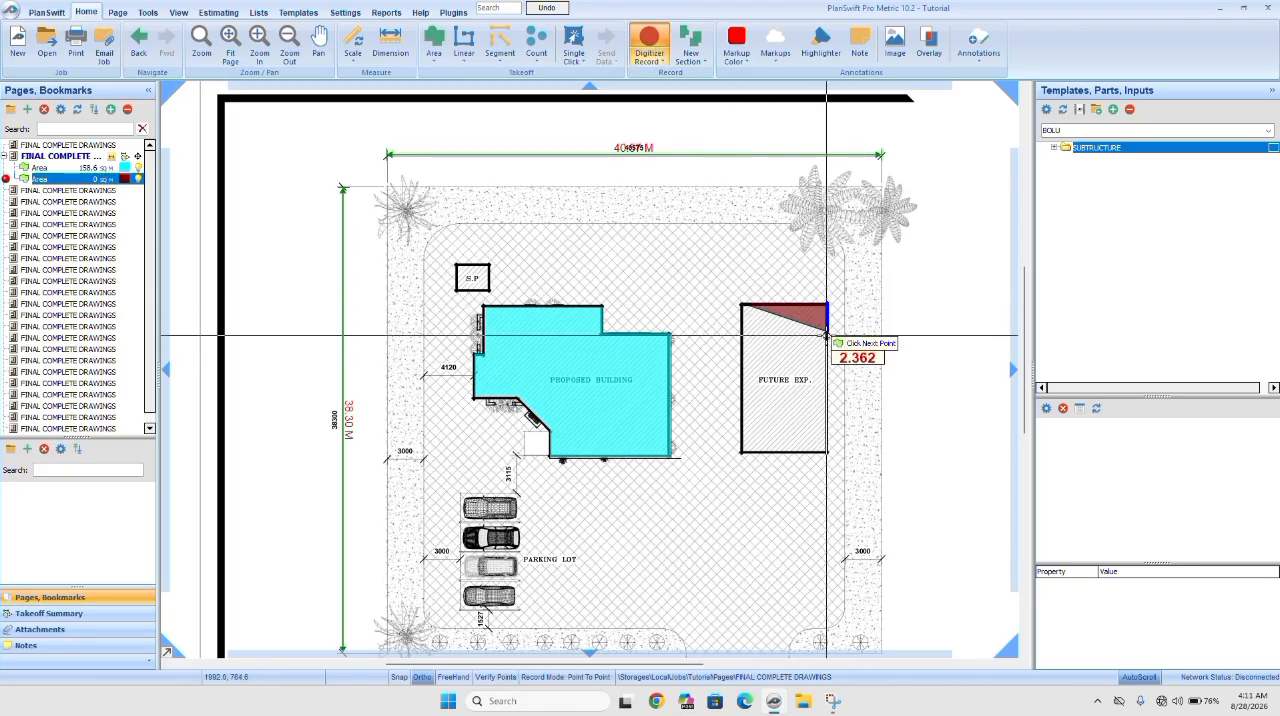
{"action": "left_click", "coordinate": [826, 453]}
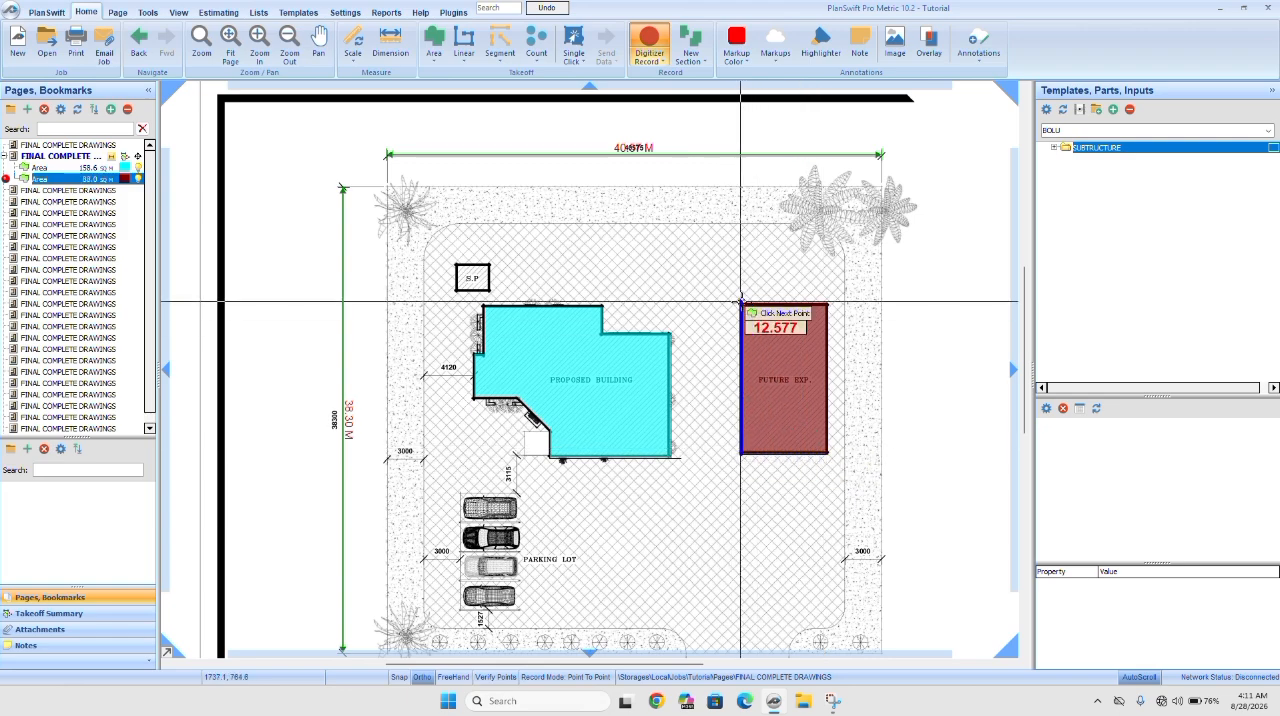
{"action": "left_click", "coordinate": [743, 302]}
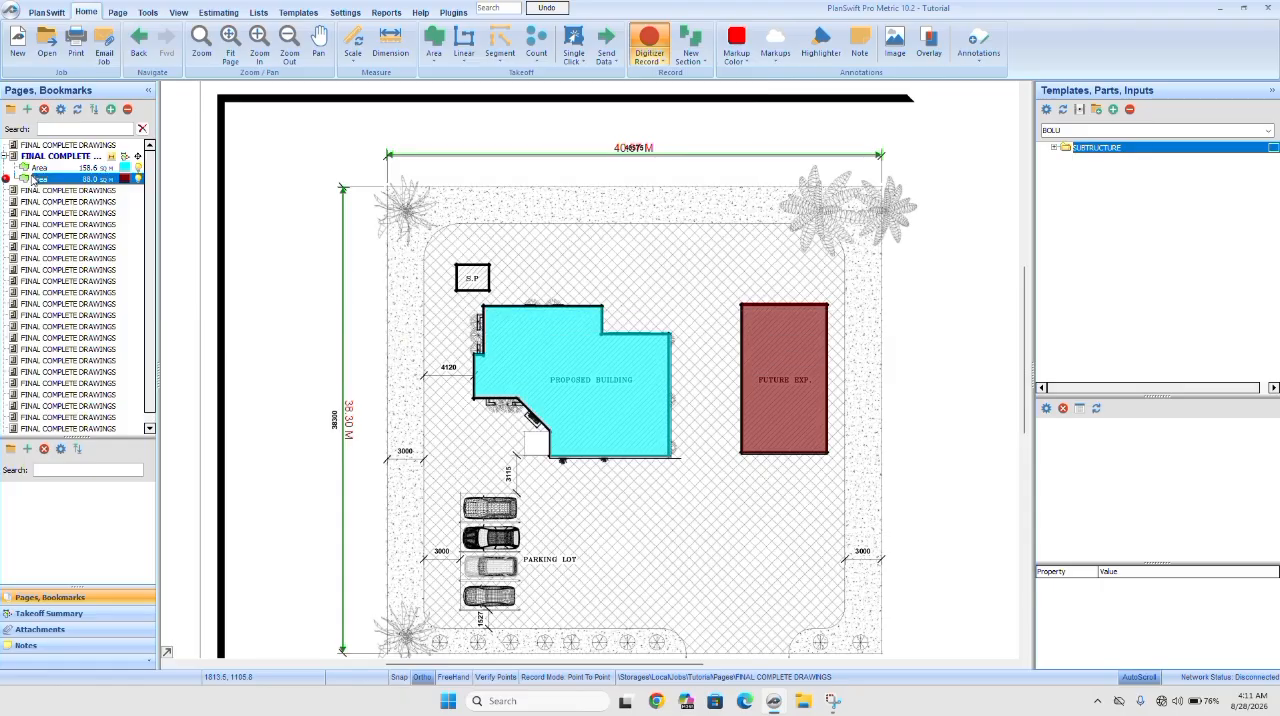
Check the properties of the proposed building's area, and review the area quantities in the Default estimating layout.
{"action": "double_click", "coordinate": [86, 168]}
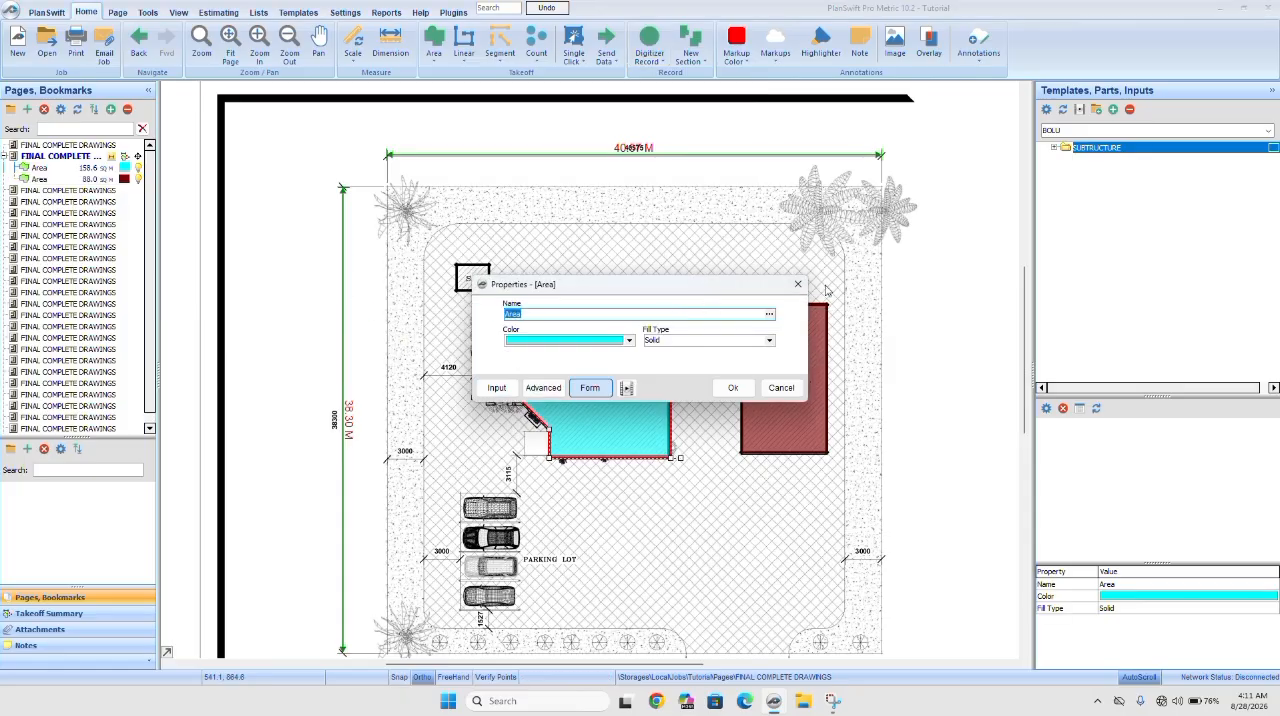
{"action": "left_click", "coordinate": [797, 284]}
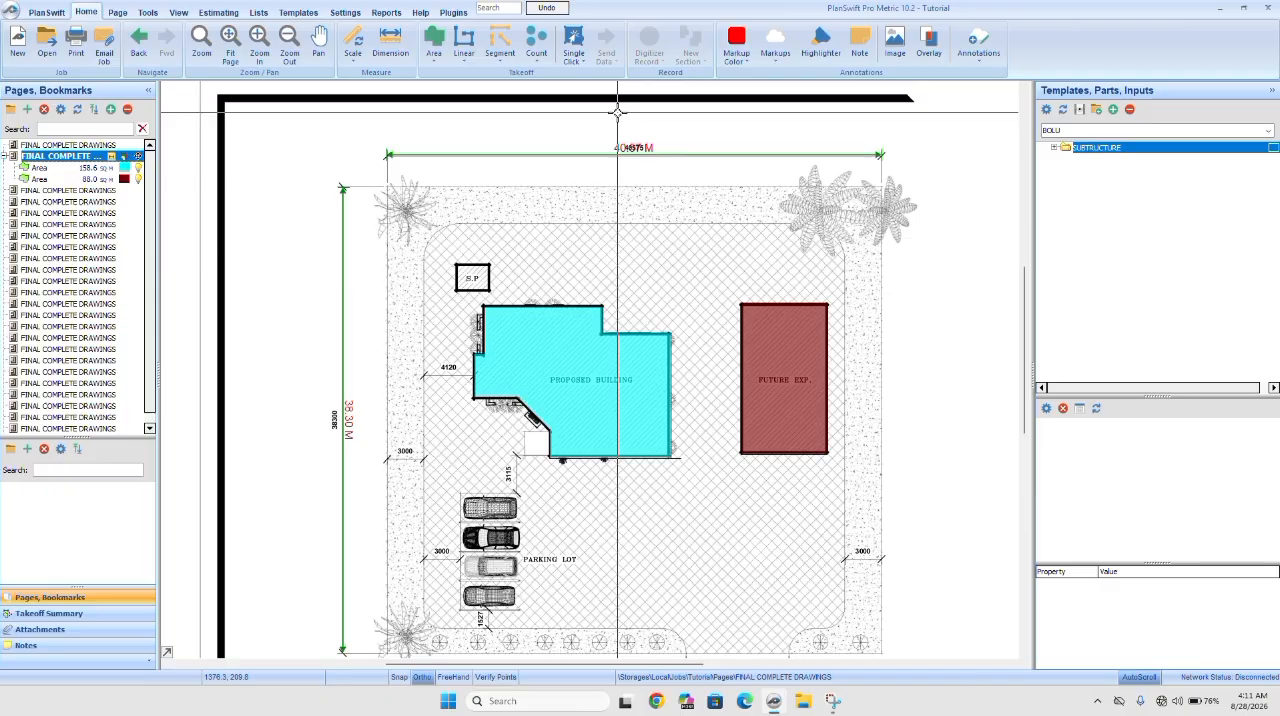
{"action": "left_click", "coordinate": [228, 13]}
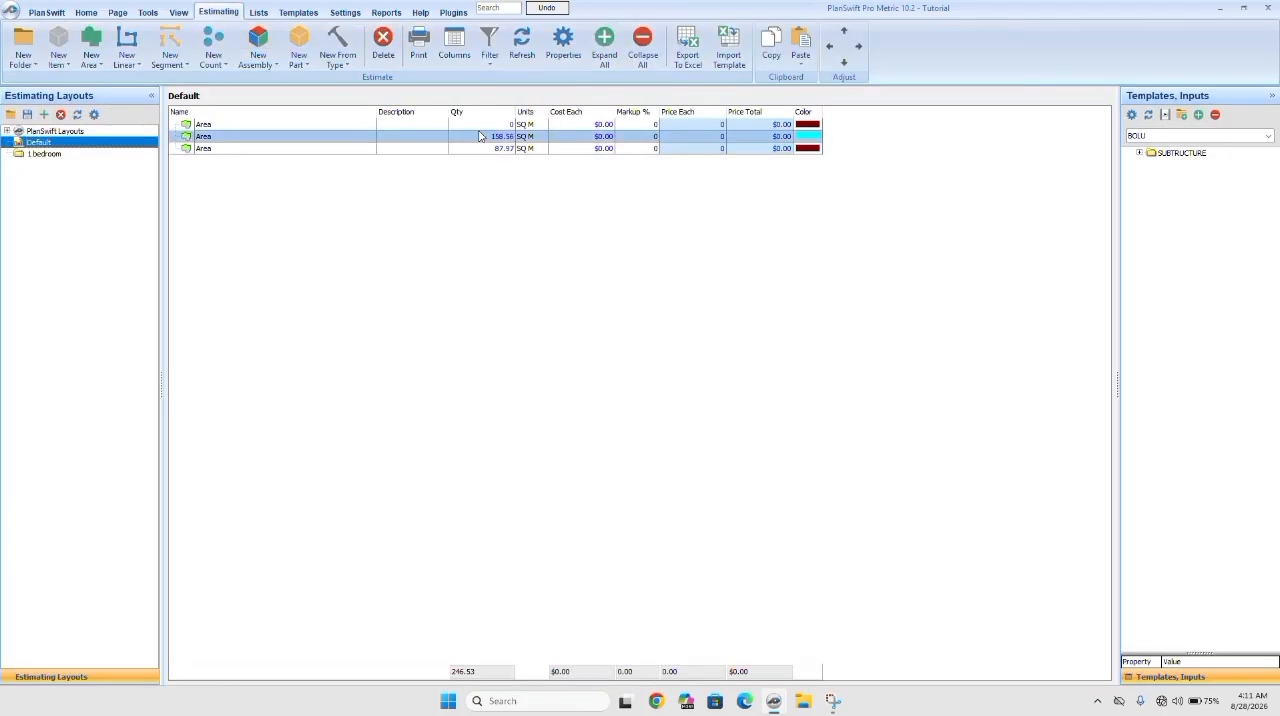
{"action": "left_click", "coordinate": [484, 149]}
{"action": "left_click", "coordinate": [78, 14]}
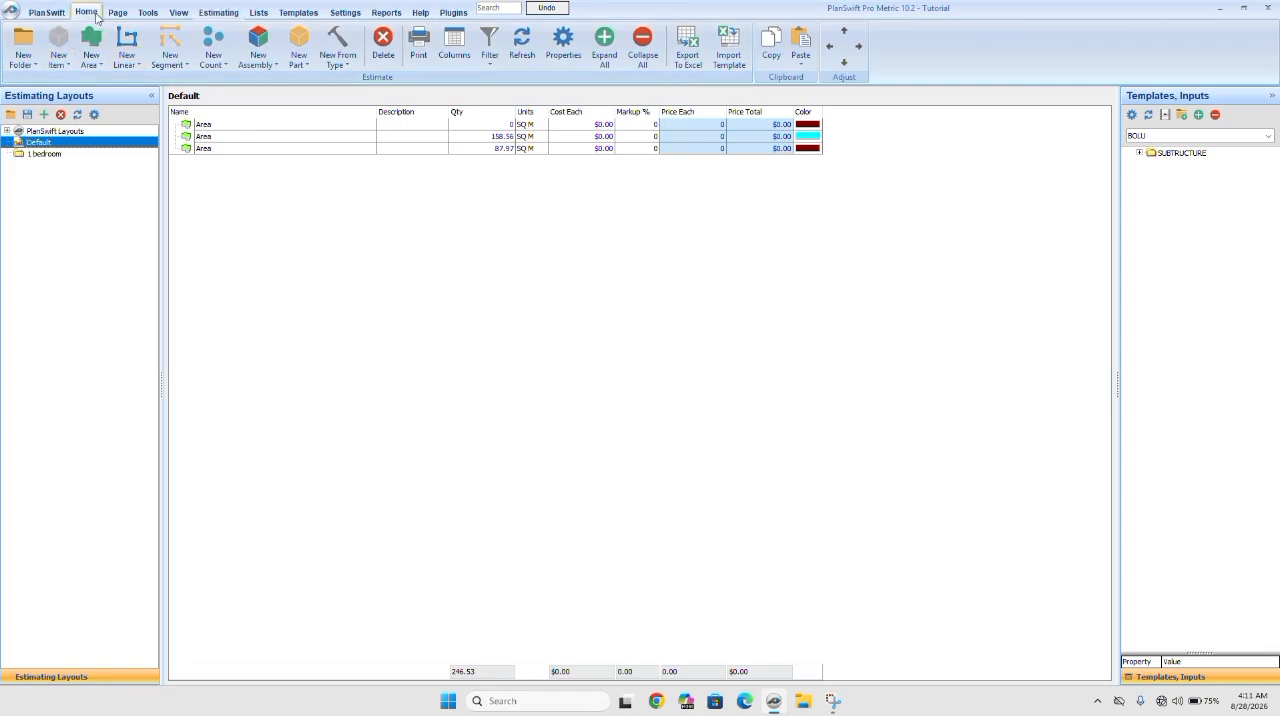
Rename the proposed building's cyan area takeoff as "site clearance".
{"action": "left_click", "coordinate": [60, 169]}
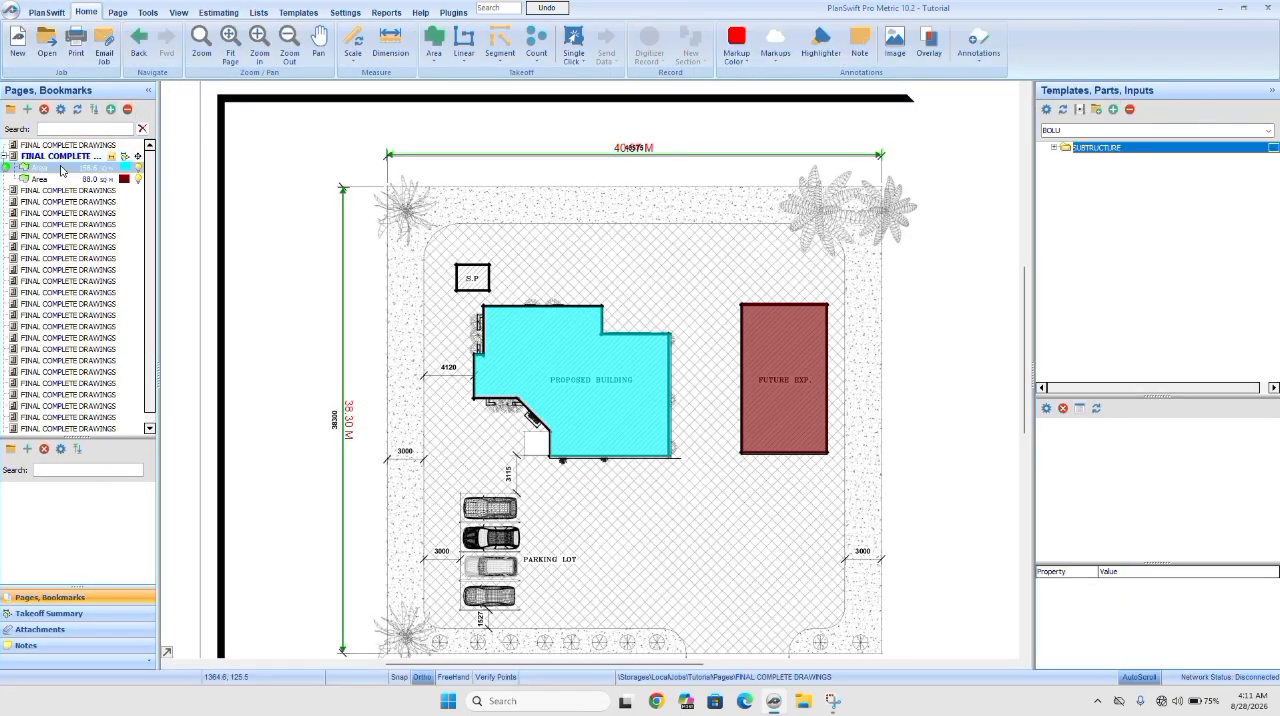
{"action": "double_click", "coordinate": [62, 170]}
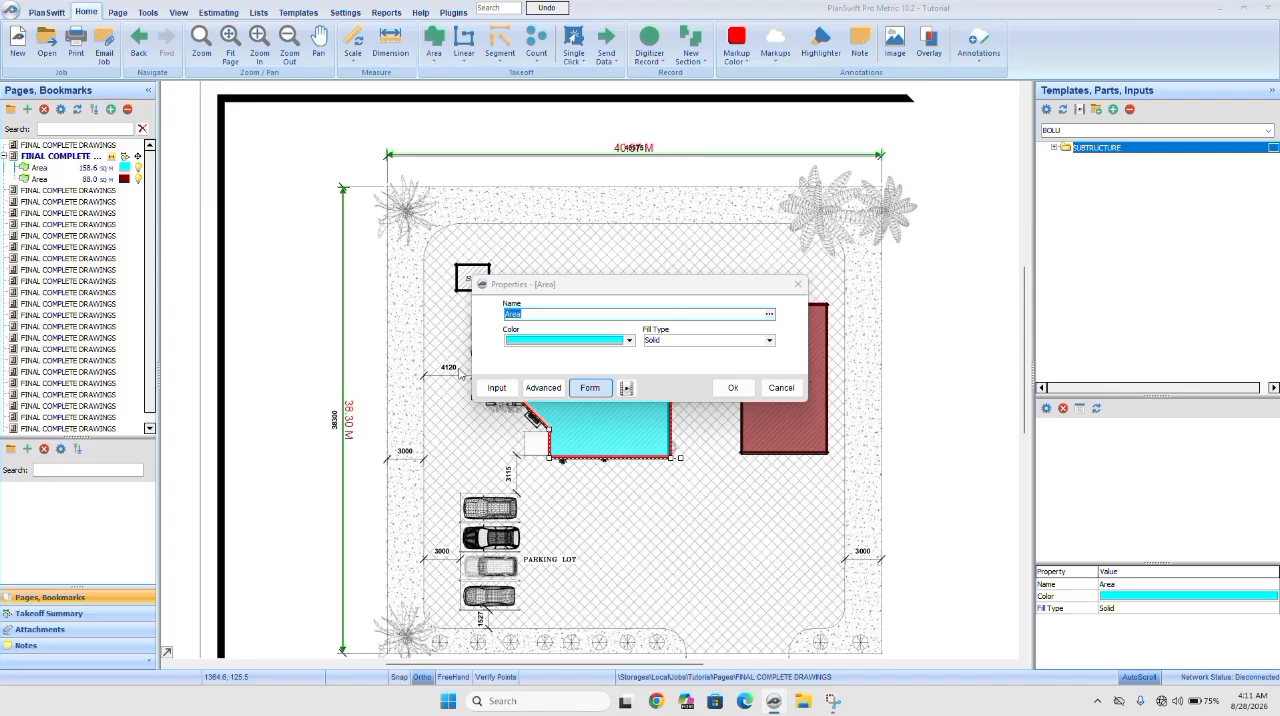
{"action": "type", "text": "site clearance"}
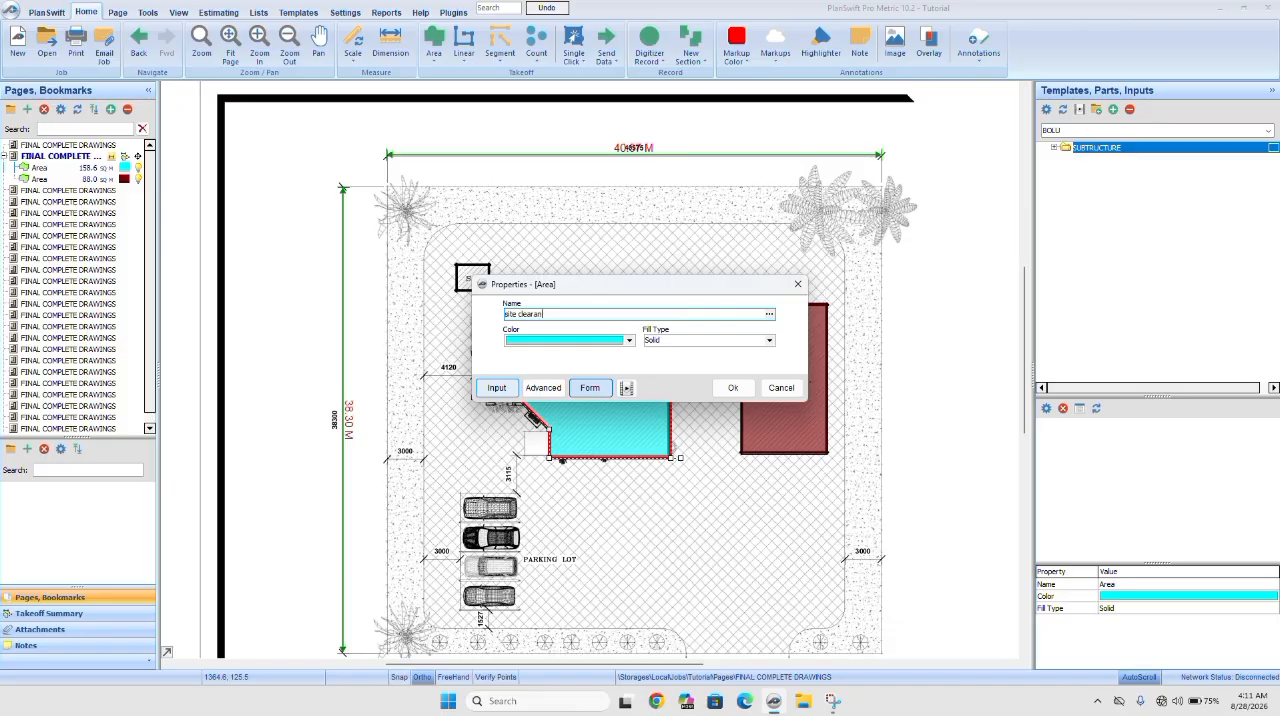
{"action": "left_click", "coordinate": [744, 389]}
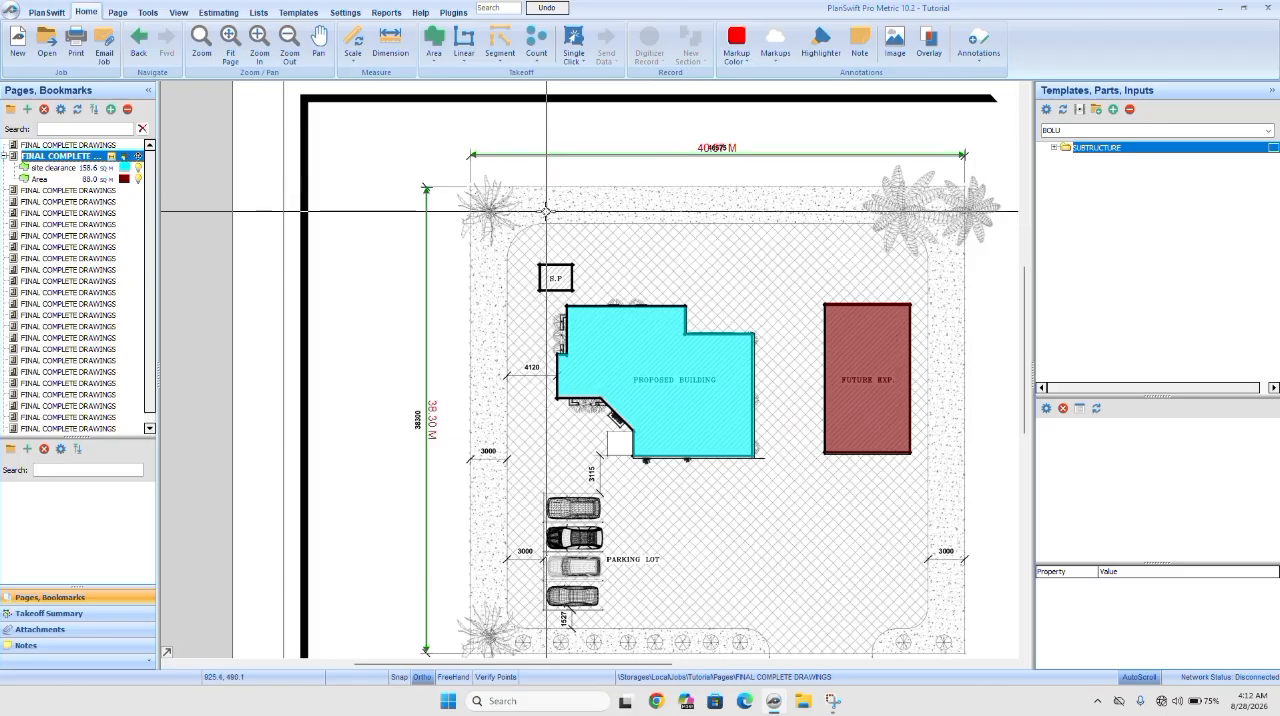
{"action": "left_click", "coordinate": [466, 42]}
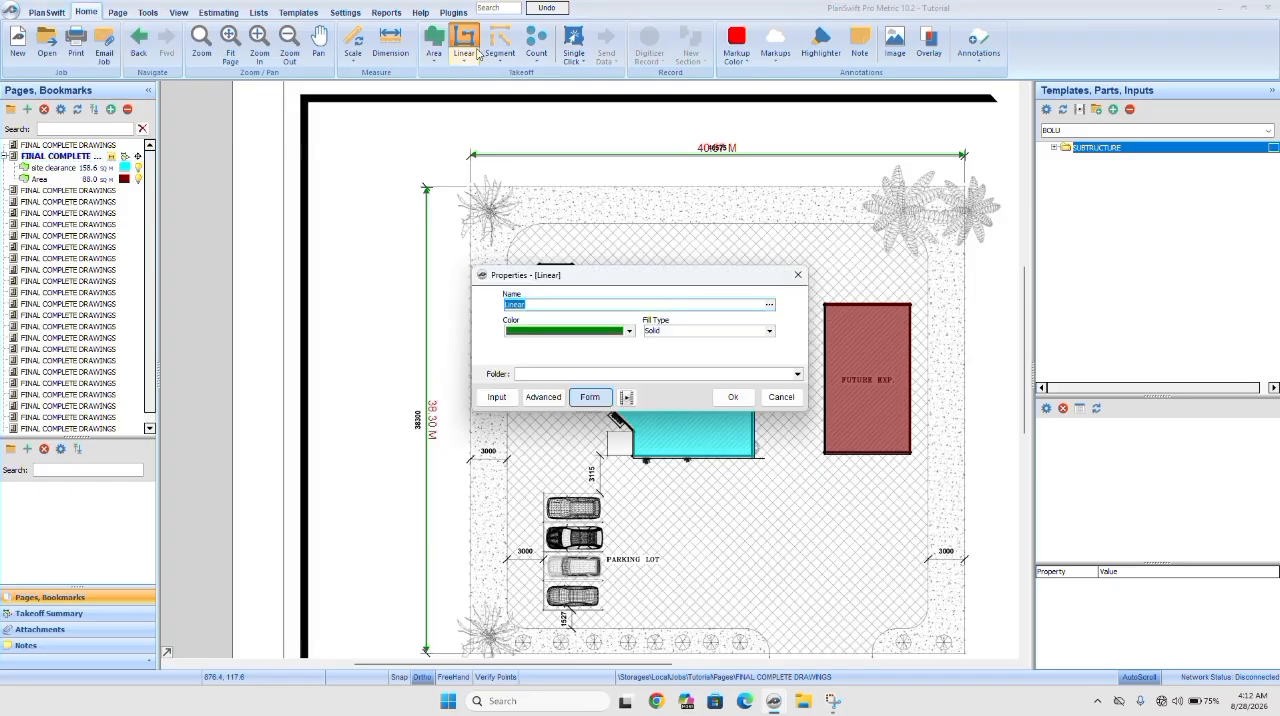
{"action": "left_click", "coordinate": [733, 398]}
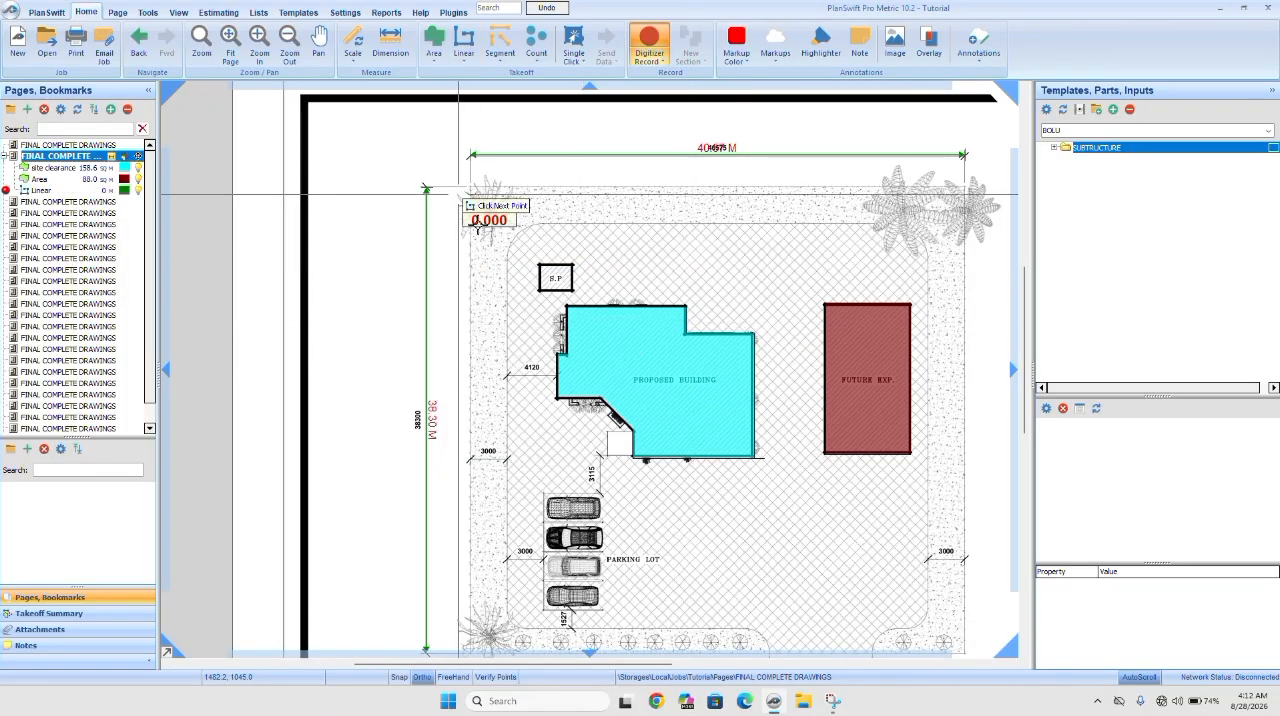
{"action": "left_click", "coordinate": [526, 278]}
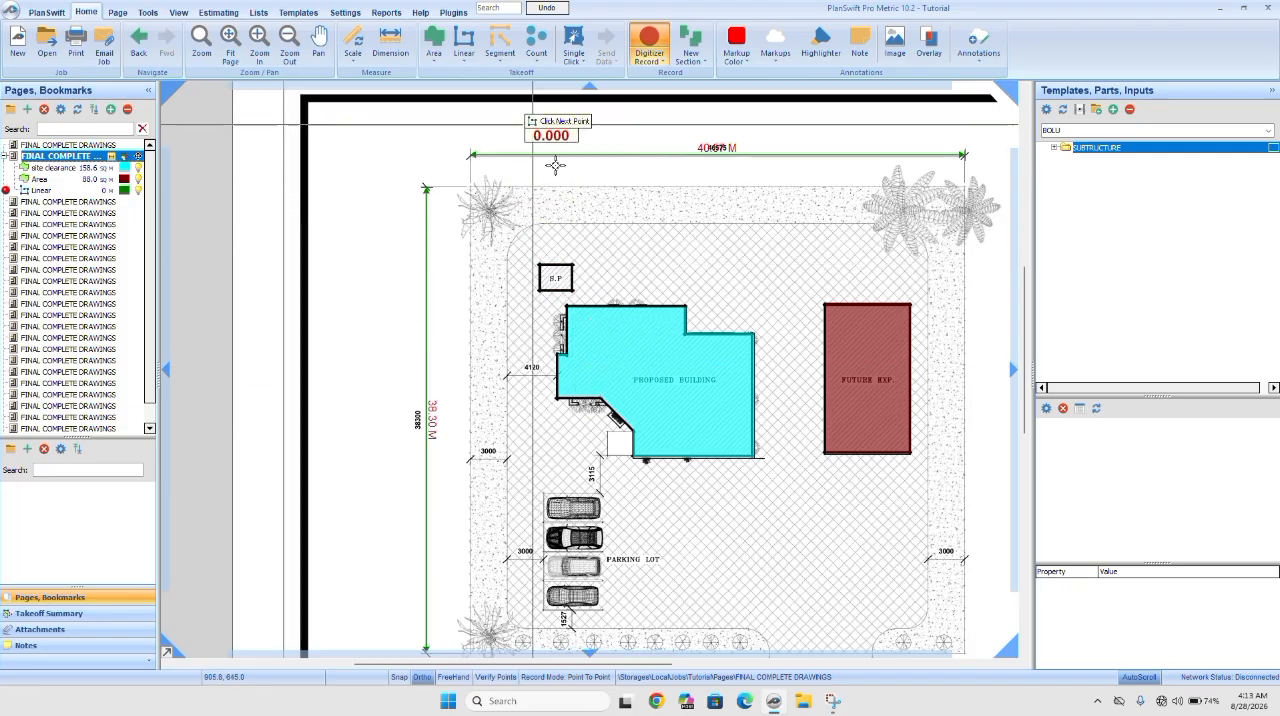
{"action": "scroll", "coordinate": [679, 569], "scroll_direction": "down", "scroll_amount": 2}
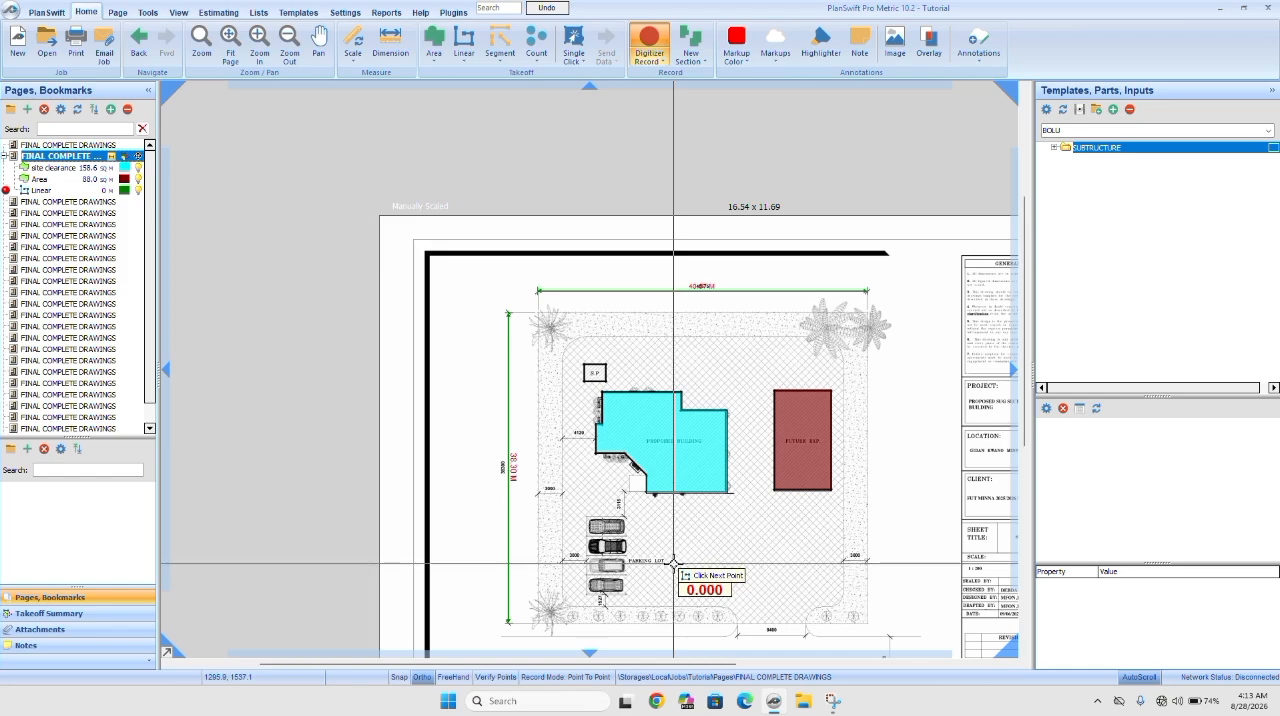
{"action": "scroll", "coordinate": [680, 562], "scroll_direction": "up", "scroll_amount": 3}
Open the floor plan page and scale it in metric with a 15.10 m reference length along the overall horizontal 15100 dimension.
{"action": "left_click", "coordinate": [80, 203]}
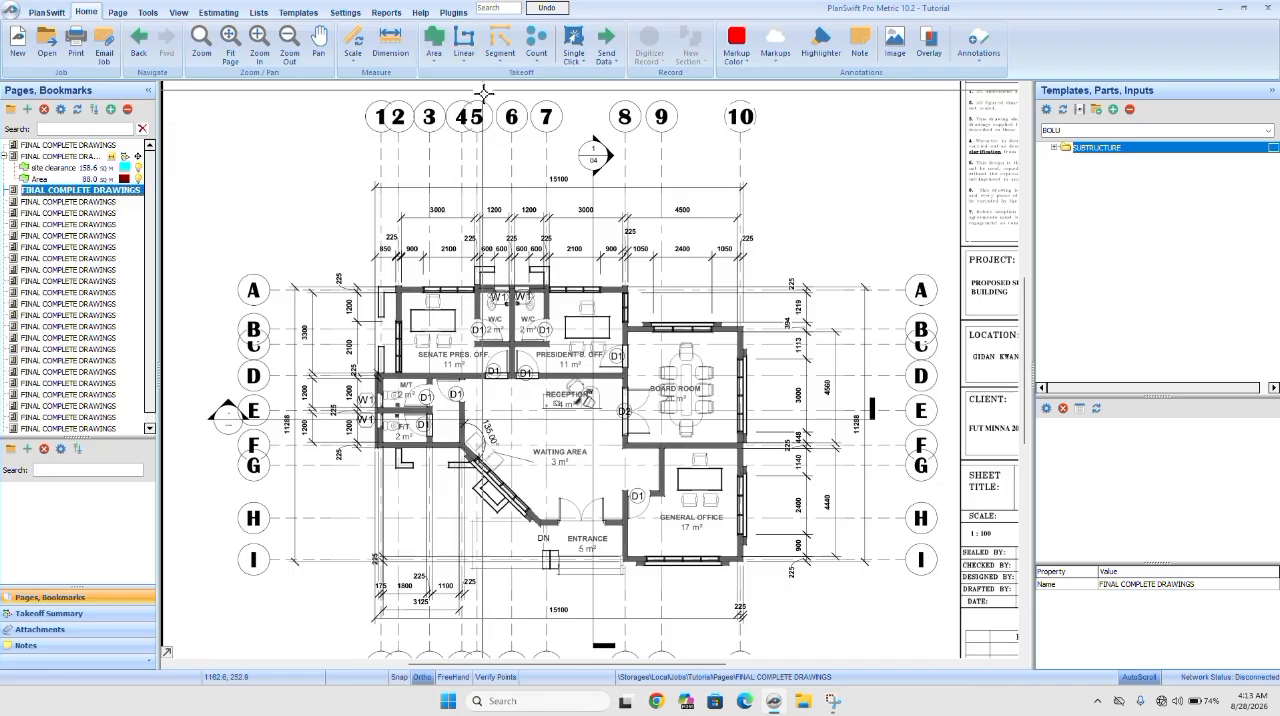
{"action": "scroll", "coordinate": [403, 188], "scroll_direction": "up", "scroll_amount": 4}
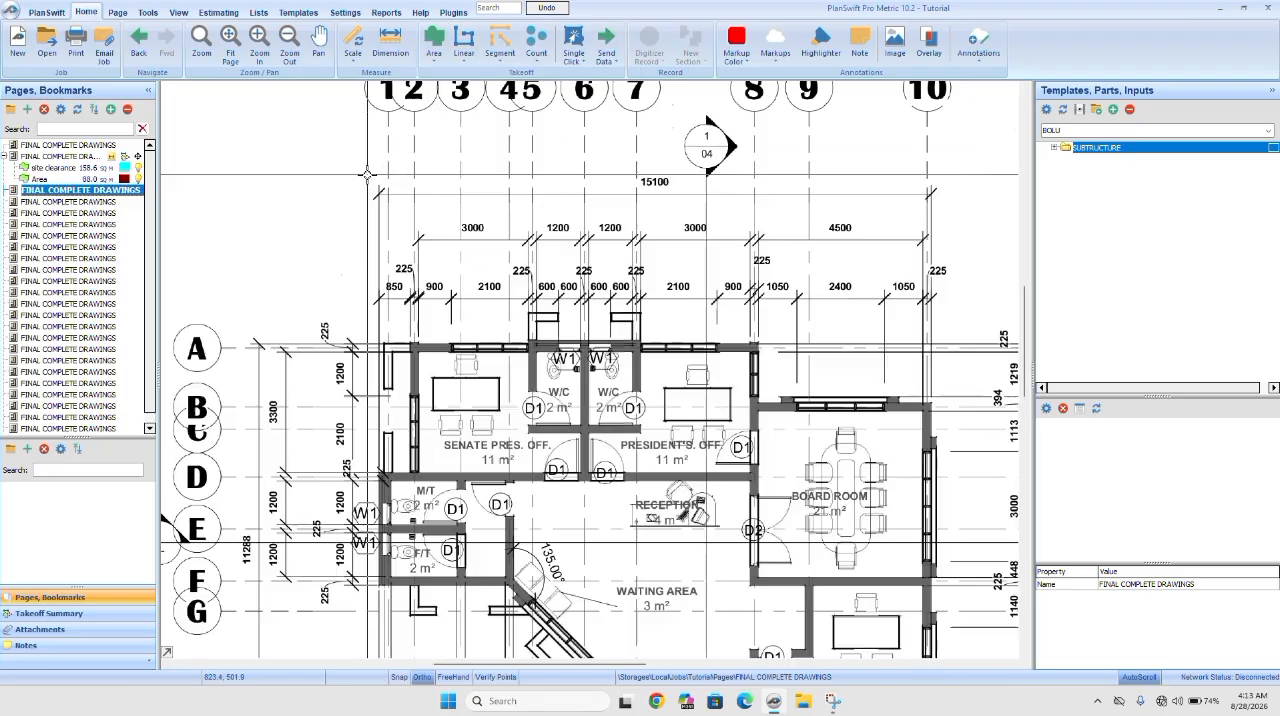
{"action": "scroll", "coordinate": [367, 174], "scroll_direction": "down", "scroll_amount": 2}
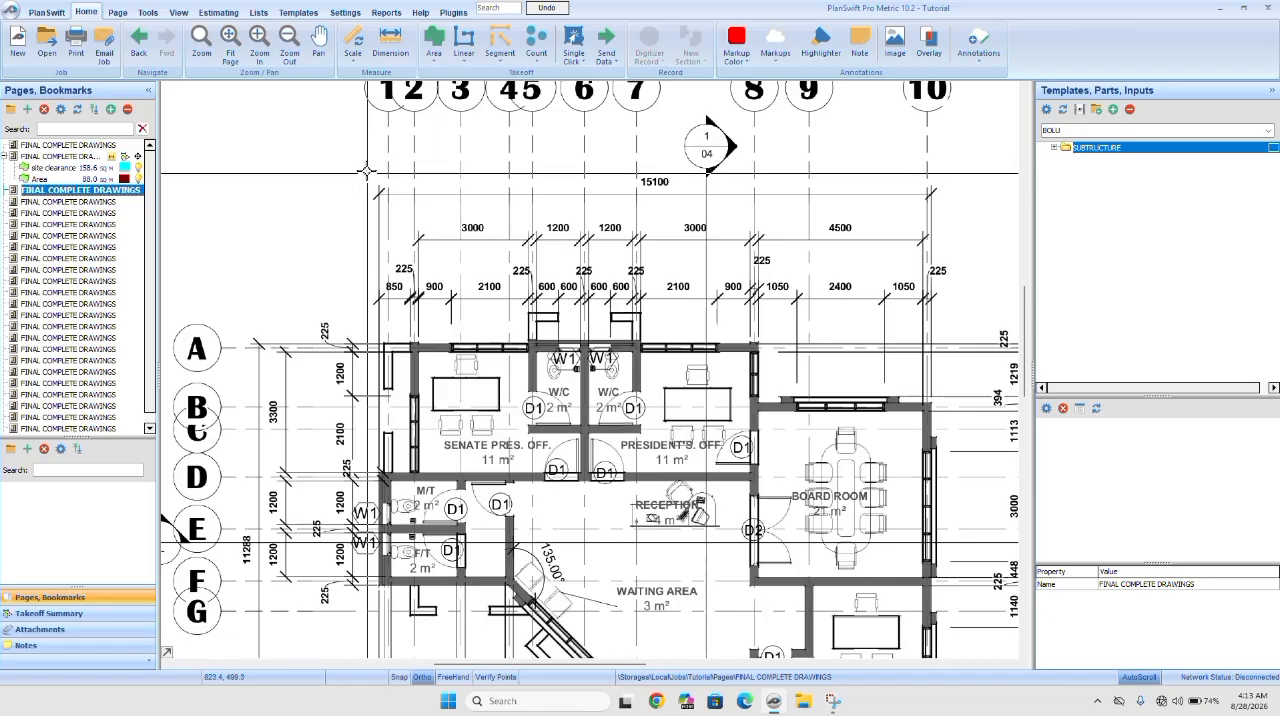
{"action": "left_click", "coordinate": [353, 42]}
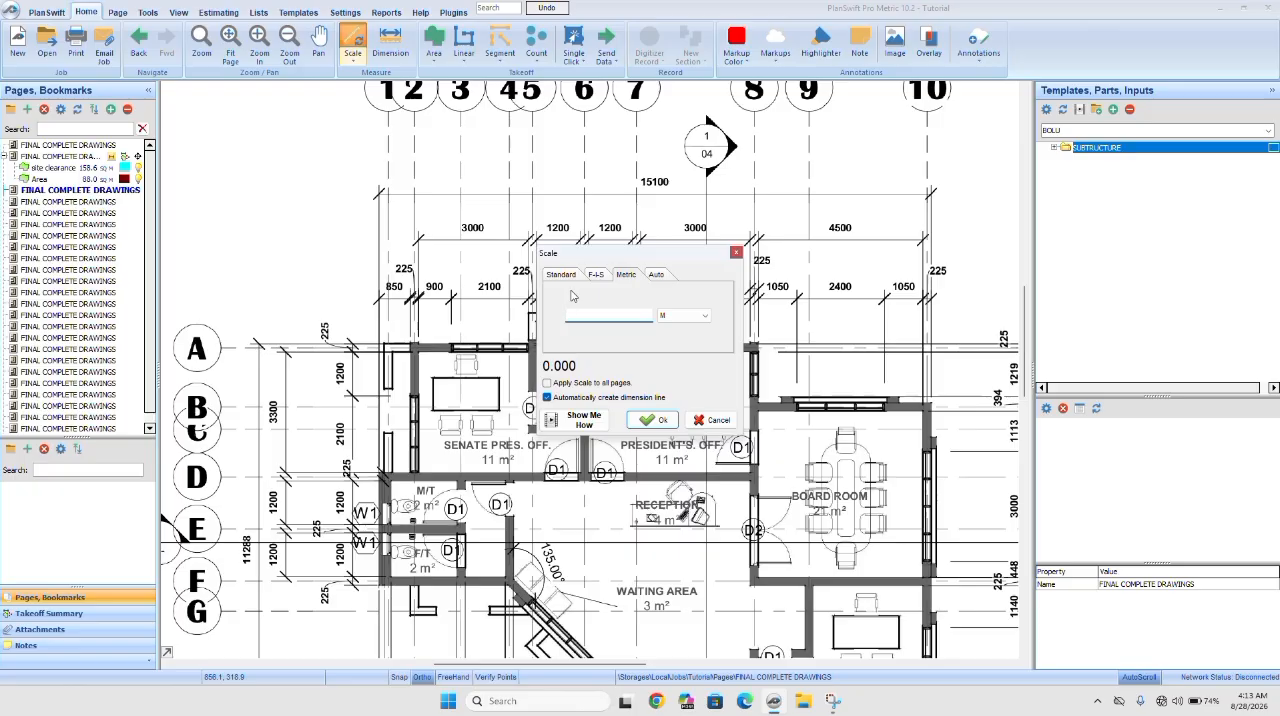
{"action": "type", "text": "15.10"}
{"action": "left_click", "coordinate": [656, 420]}
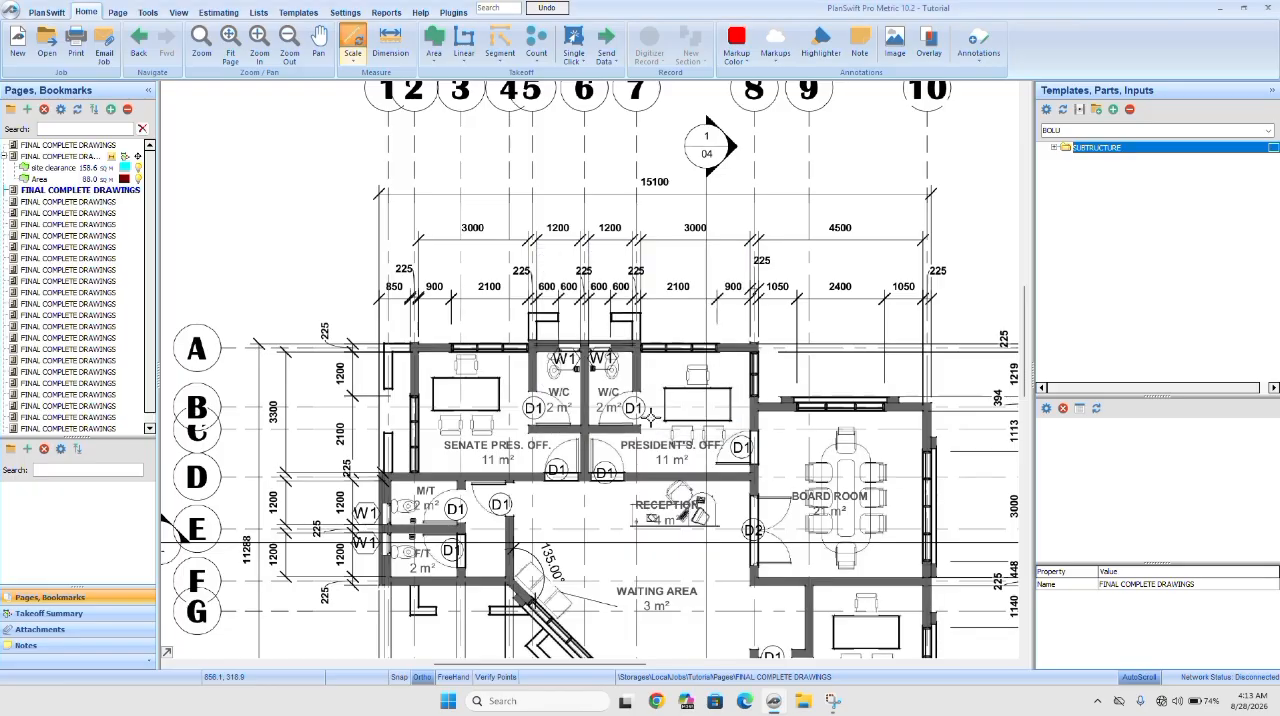
{"action": "left_click", "coordinate": [381, 192]}
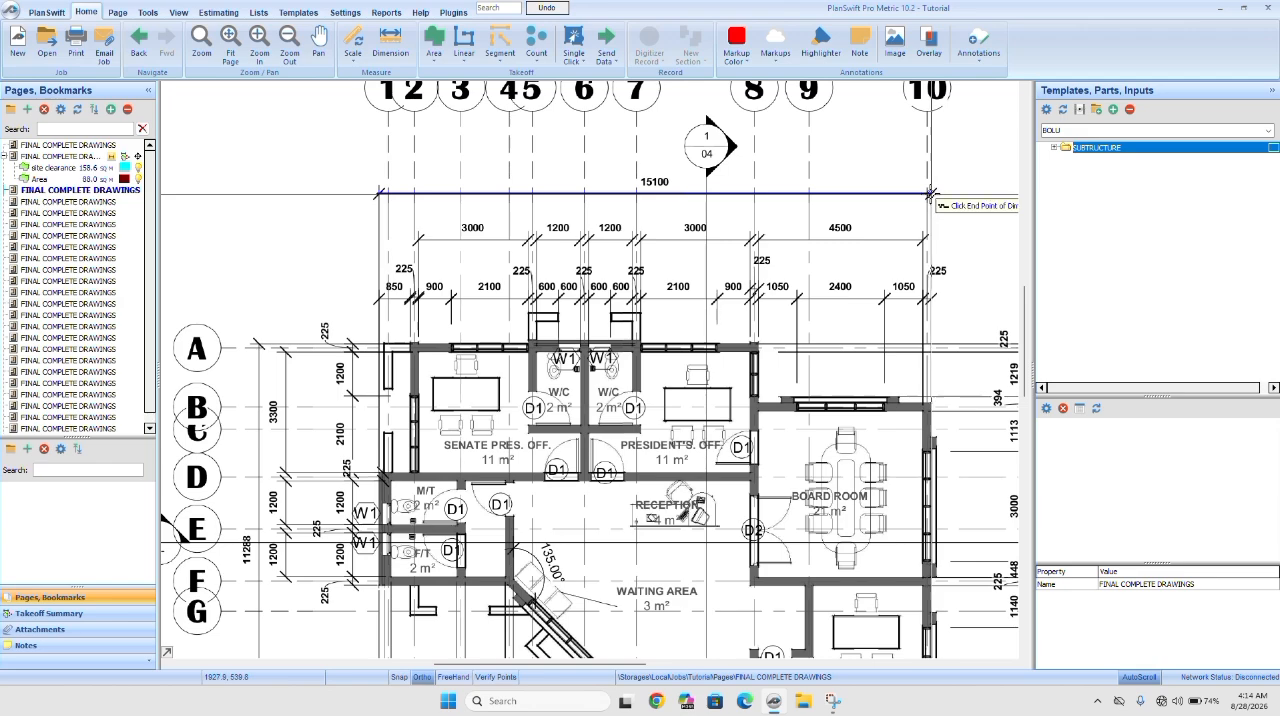
{"action": "left_click", "coordinate": [930, 193]}
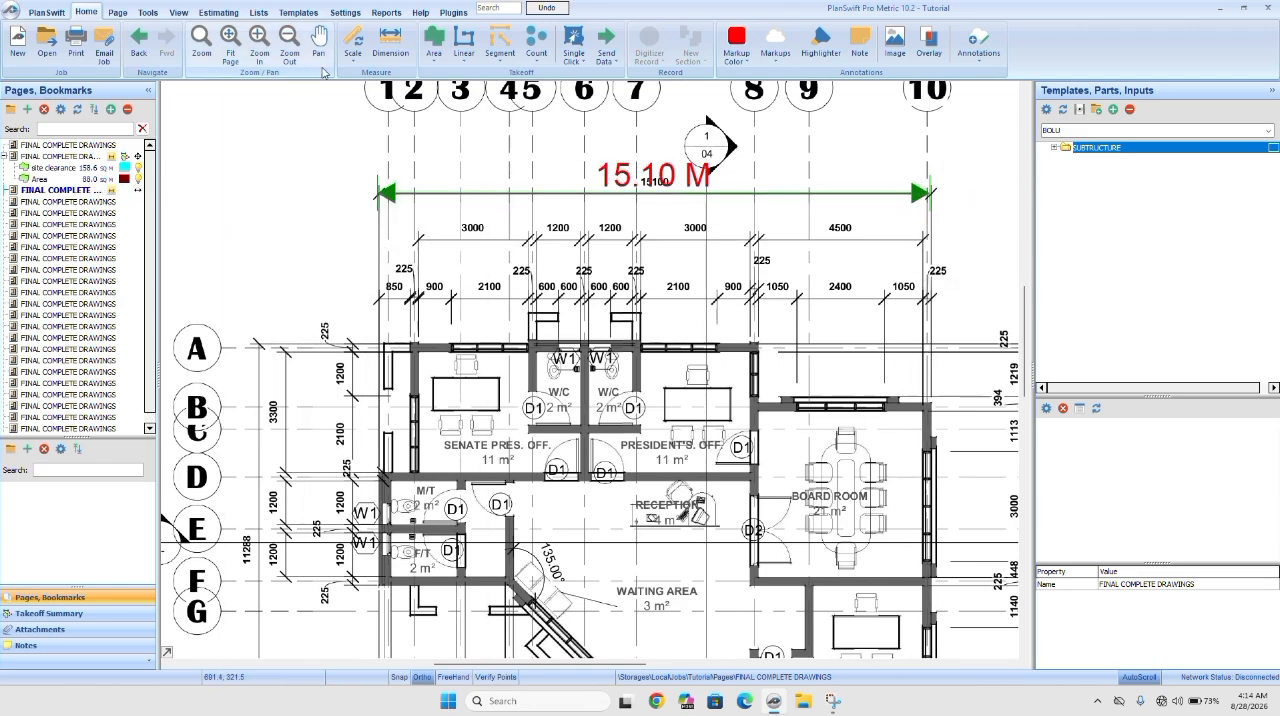
Scale the floor plan a second time in metric with a 3.3 m reference length along the vertical 3300 dimension.
{"action": "left_click", "coordinate": [355, 45]}
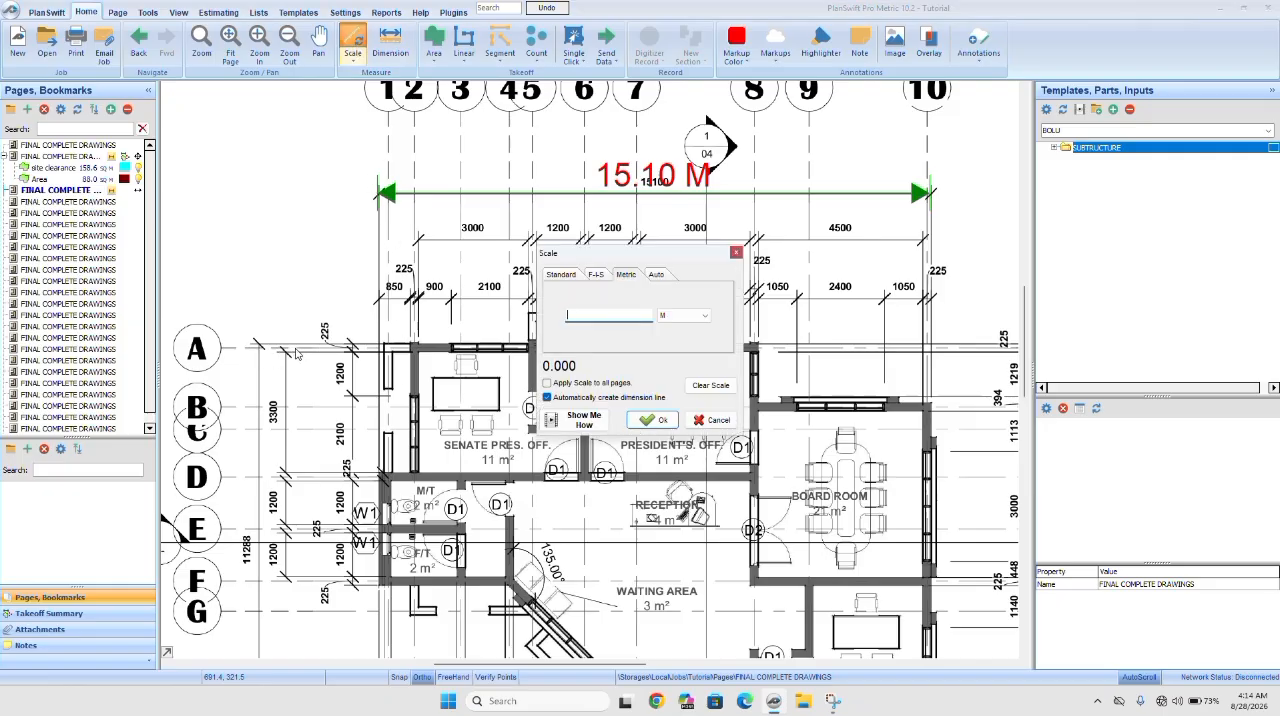
{"action": "scroll", "coordinate": [293, 356], "scroll_direction": "up", "scroll_amount": 2}
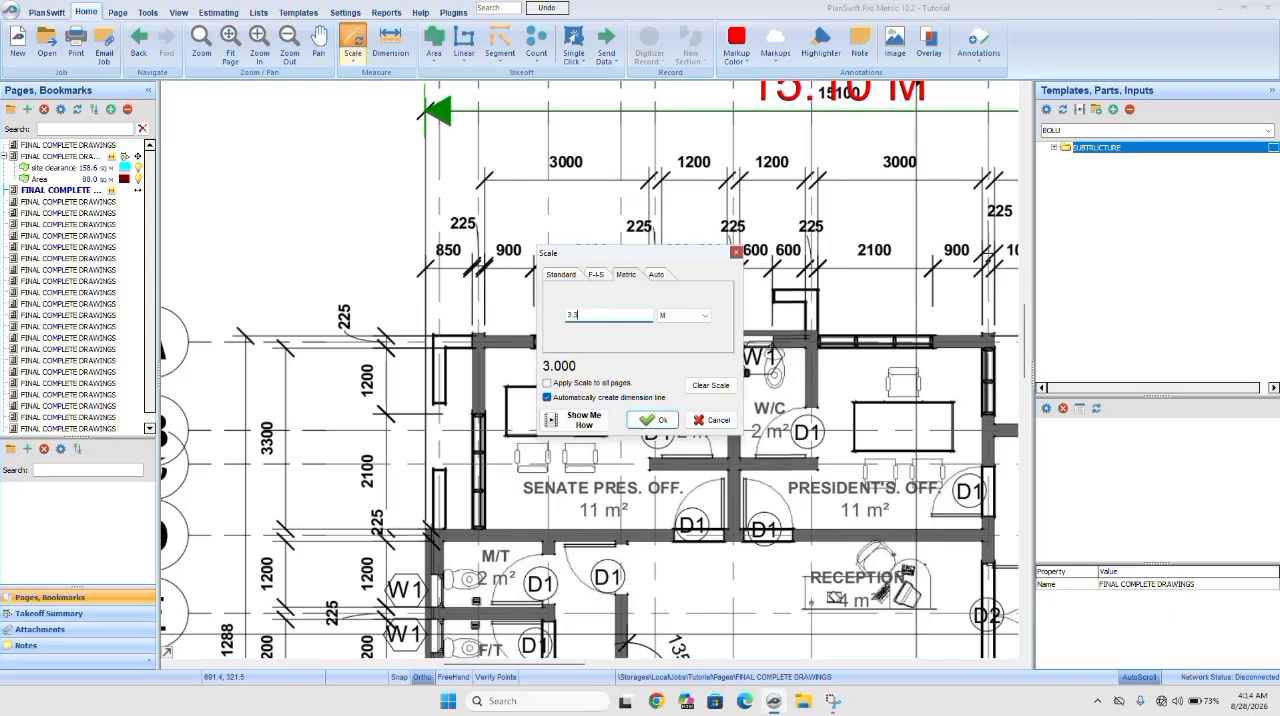
{"action": "type", "text": "3"}
{"action": "left_click", "coordinate": [648, 420]}
{"action": "left_click", "coordinate": [285, 348]}
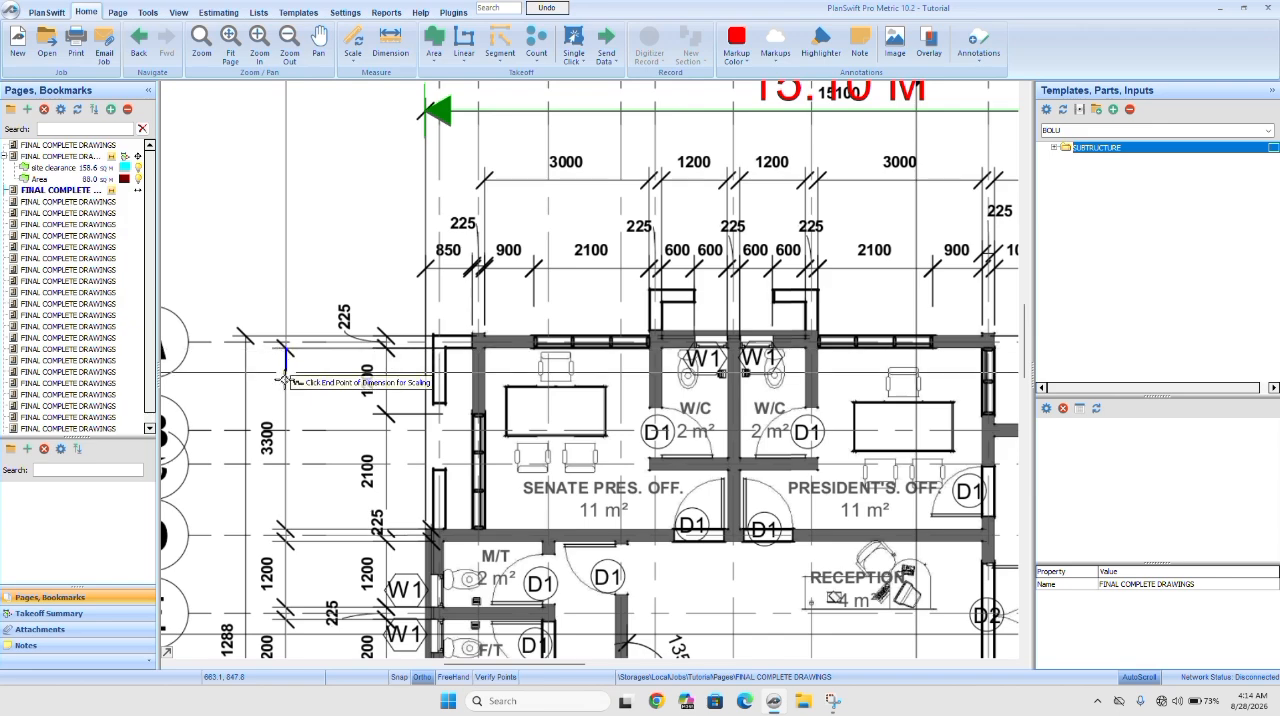
{"action": "left_click", "coordinate": [285, 530]}
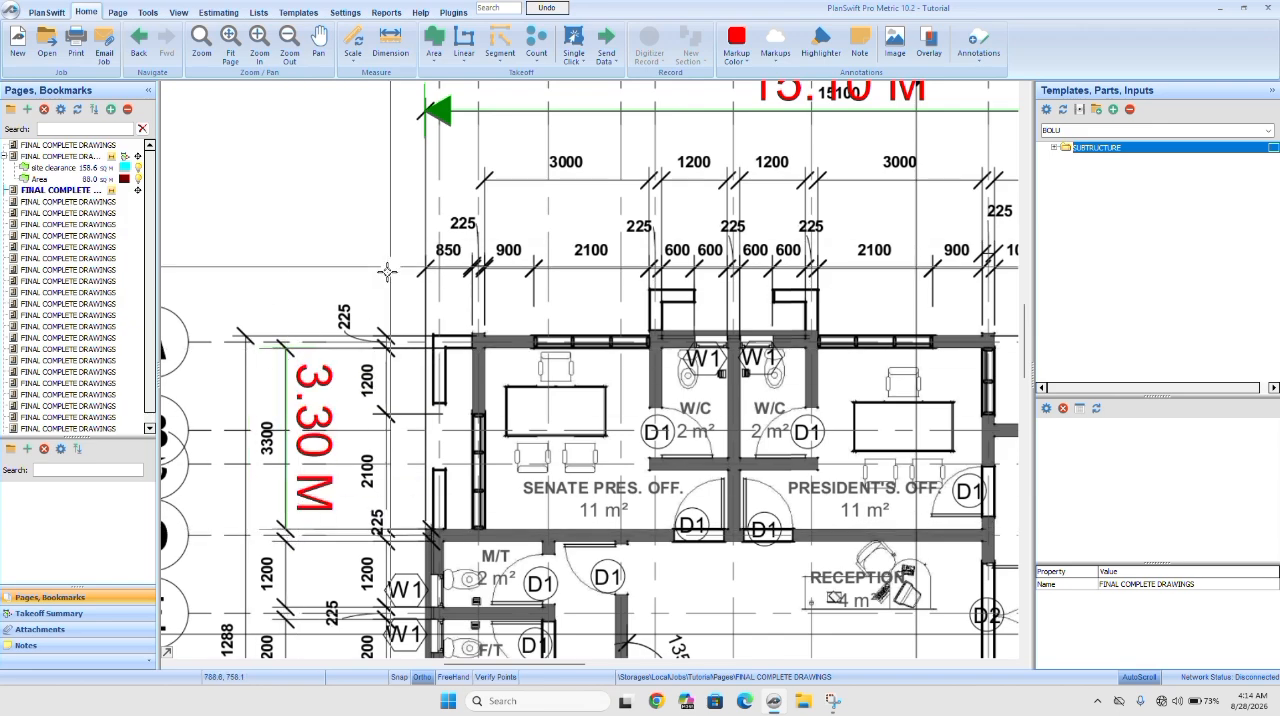
Hide the scaling dimension lines on the floor plan page.
{"action": "scroll", "coordinate": [401, 240], "scroll_direction": "down", "scroll_amount": 3}
{"action": "scroll", "coordinate": [401, 240], "scroll_direction": "down", "scroll_amount": 2}
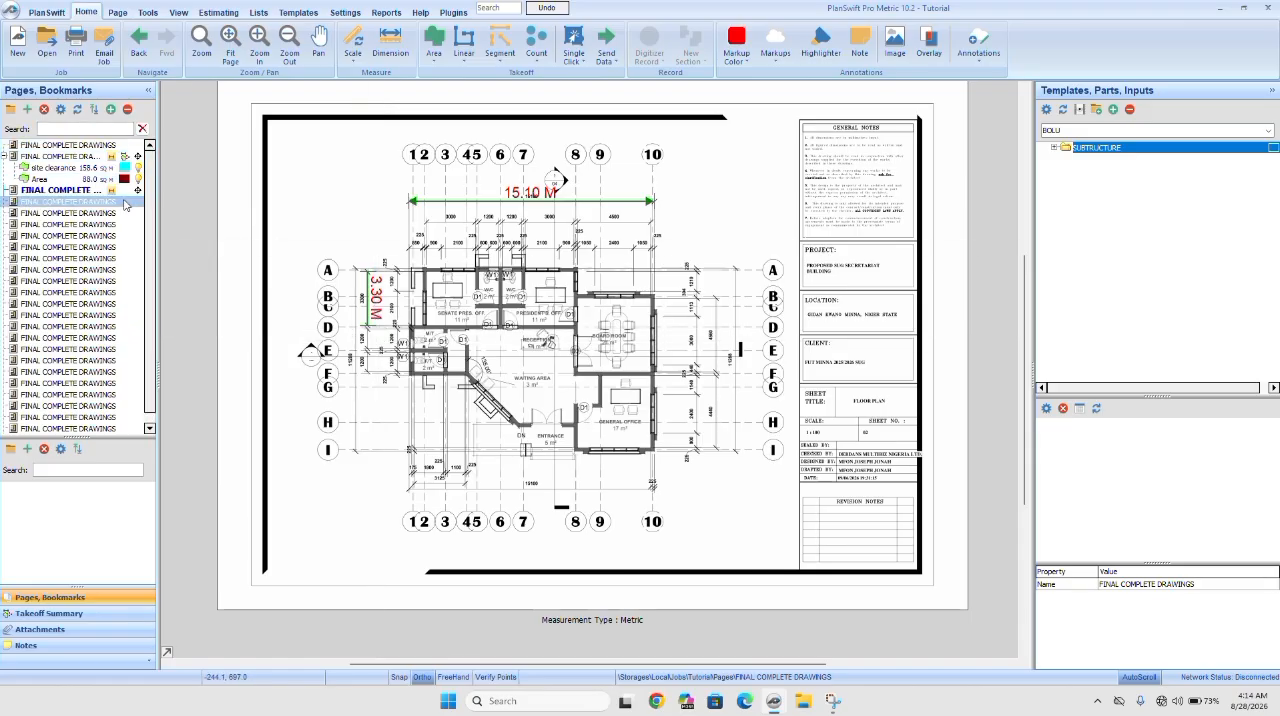
{"action": "left_click", "coordinate": [114, 190]}
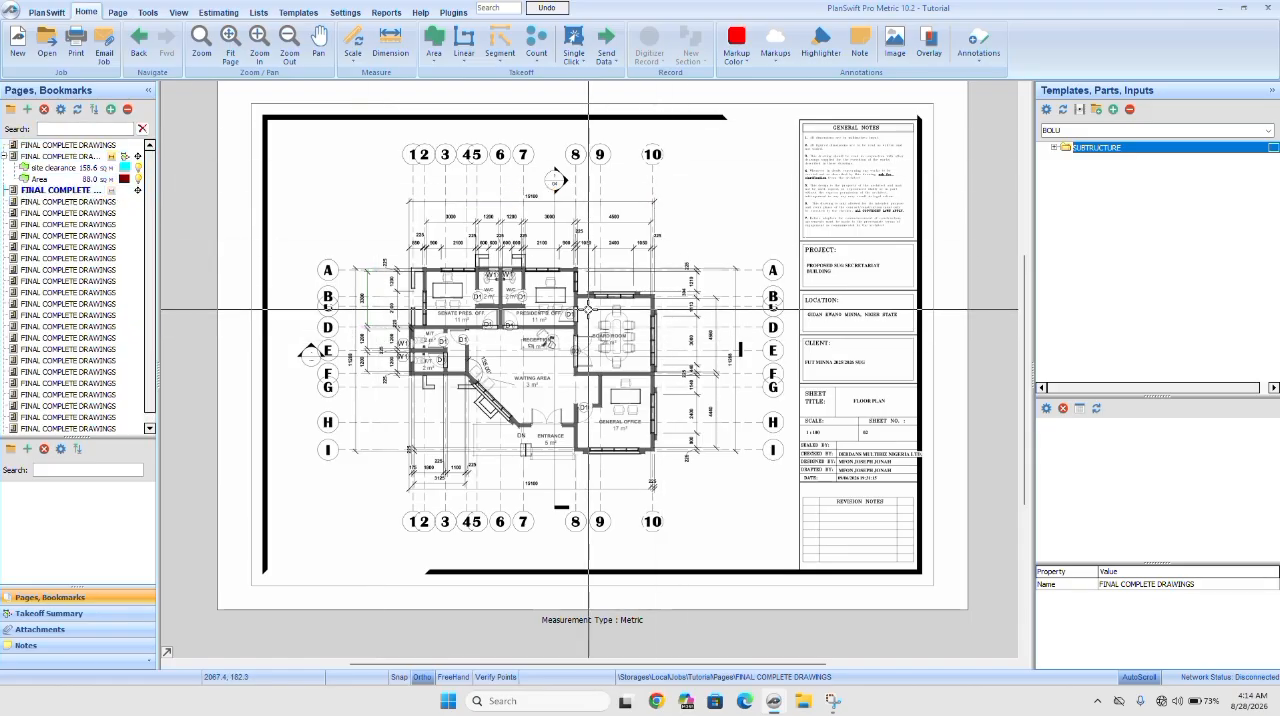
Draw a solid-fill linear takeoff as a closed zigzag about 12.3 m long in the blank area beside the floor plan's overall 15100 dimension.
{"action": "scroll", "coordinate": [516, 270], "scroll_direction": "up", "scroll_amount": 2}
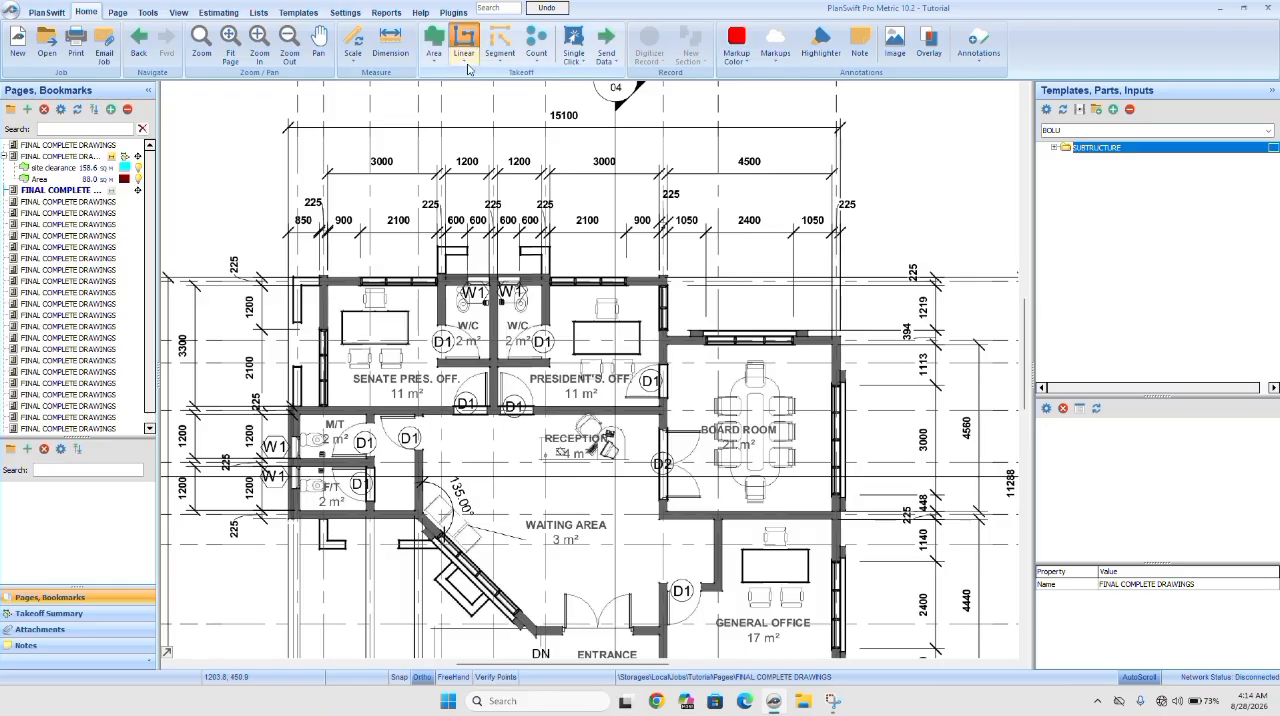
{"action": "left_click", "coordinate": [466, 58]}
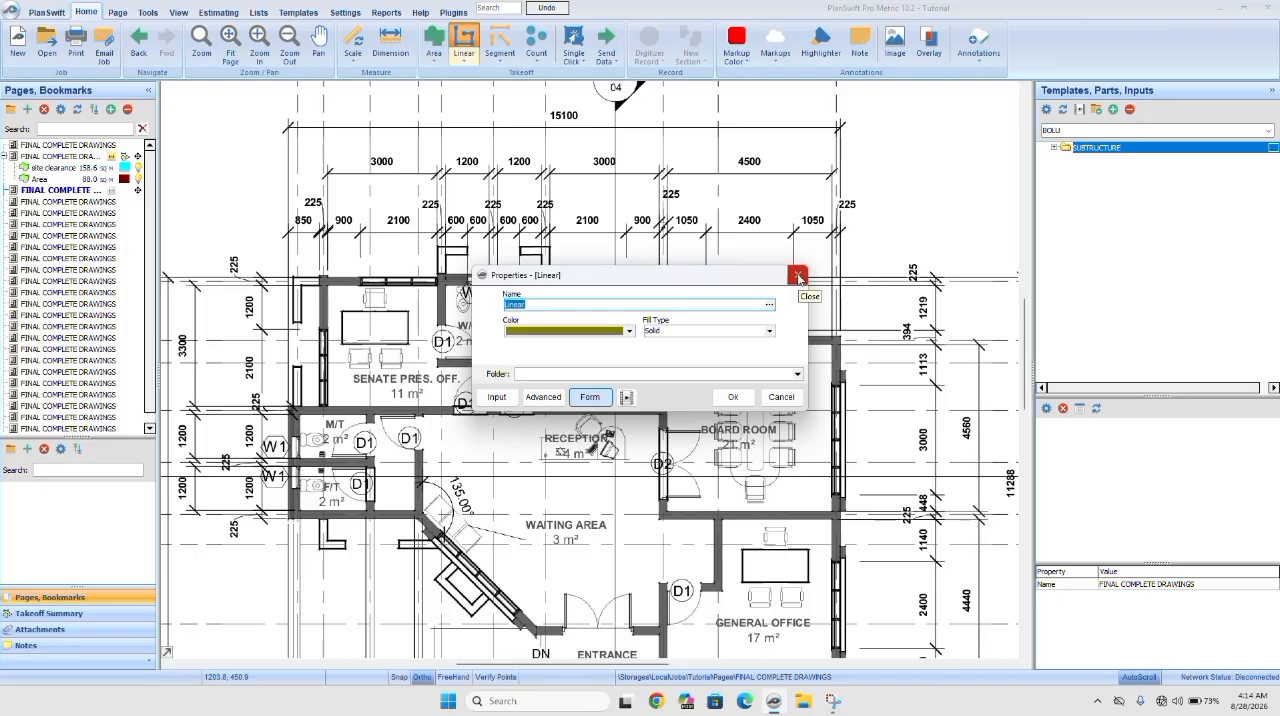
{"action": "left_click", "coordinate": [732, 397]}
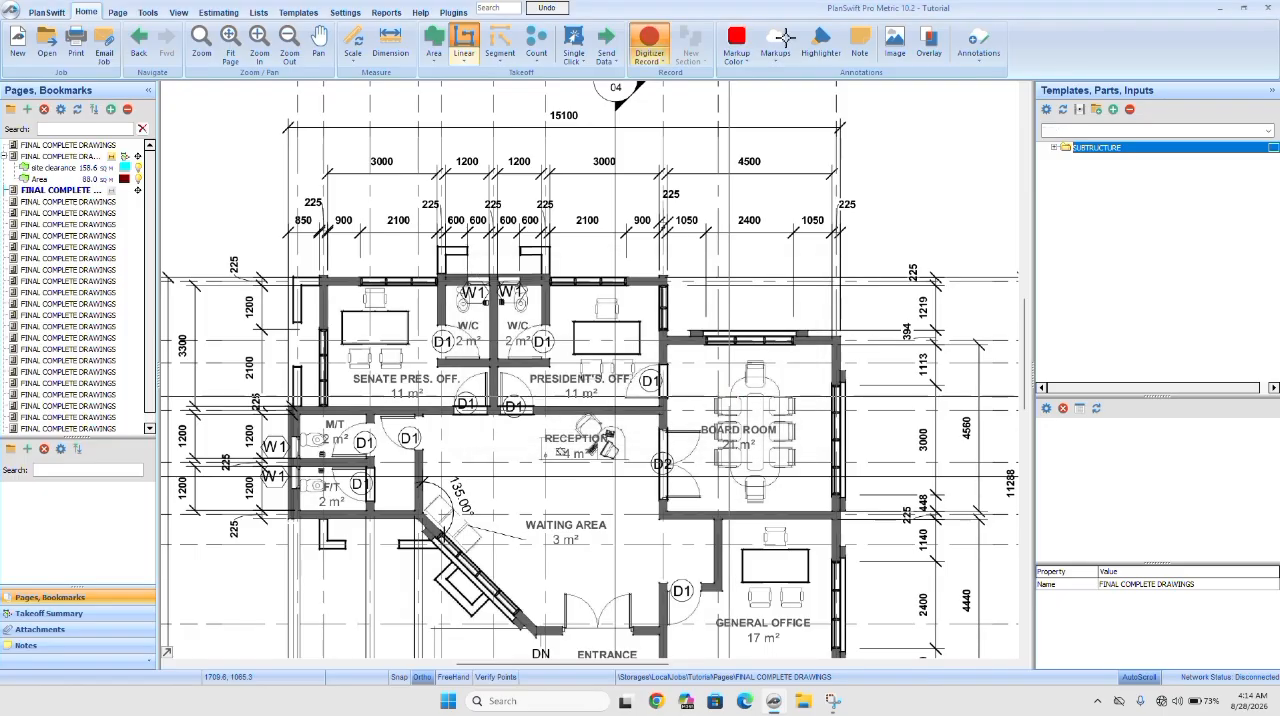
{"action": "left_click", "coordinate": [876, 148]}
{"action": "left_click", "coordinate": [962, 148]}
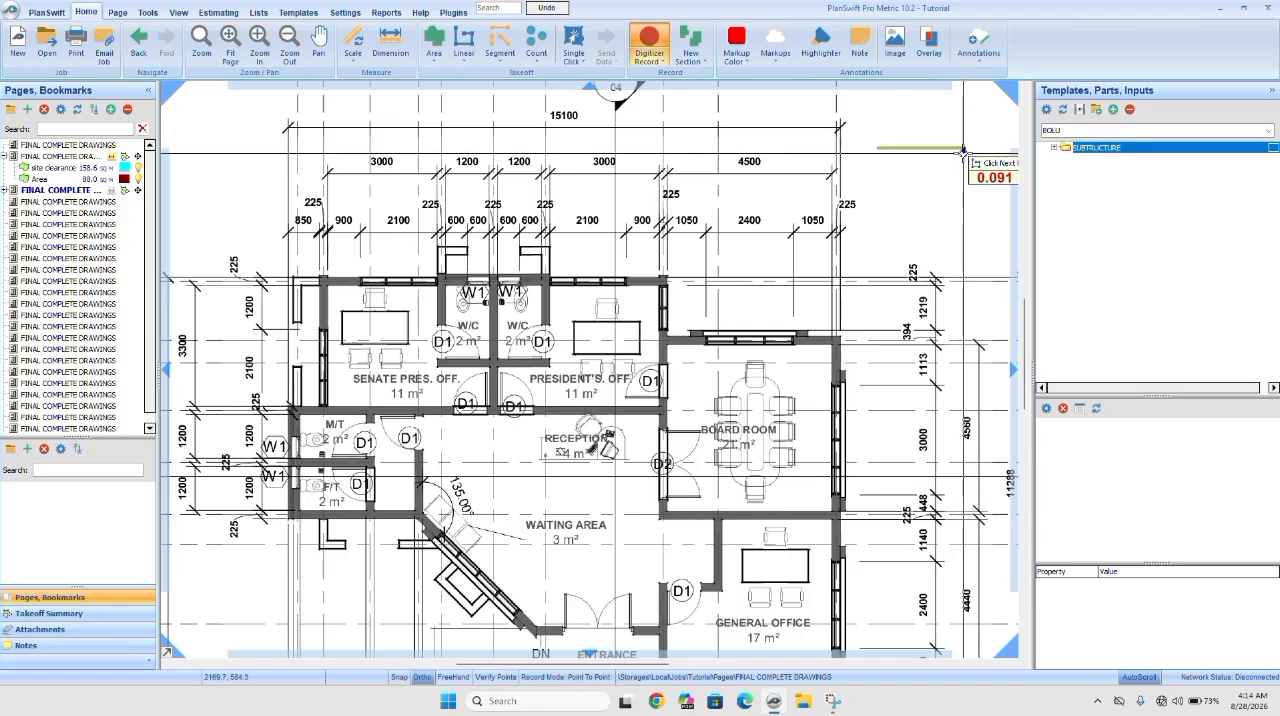
{"action": "left_click", "coordinate": [963, 210]}
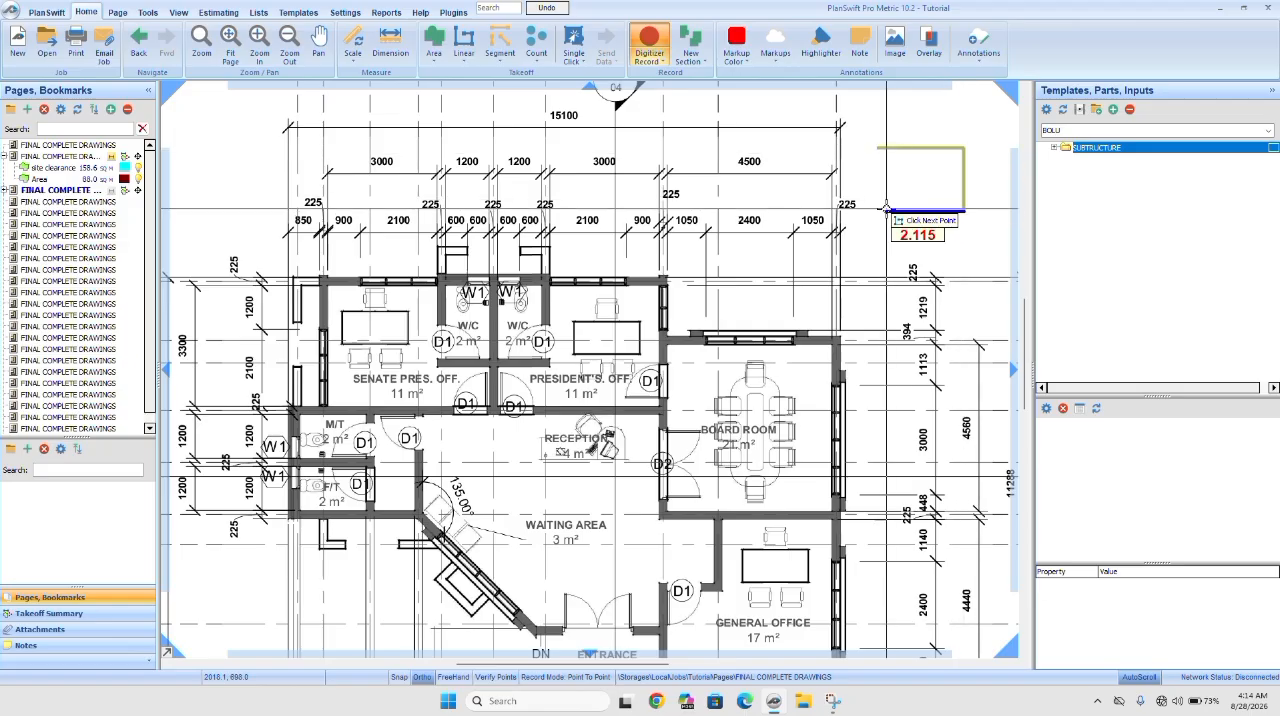
{"action": "left_click", "coordinate": [885, 210]}
{"action": "left_click", "coordinate": [885, 185]}
{"action": "left_click", "coordinate": [960, 187]}
{"action": "left_click", "coordinate": [960, 169]}
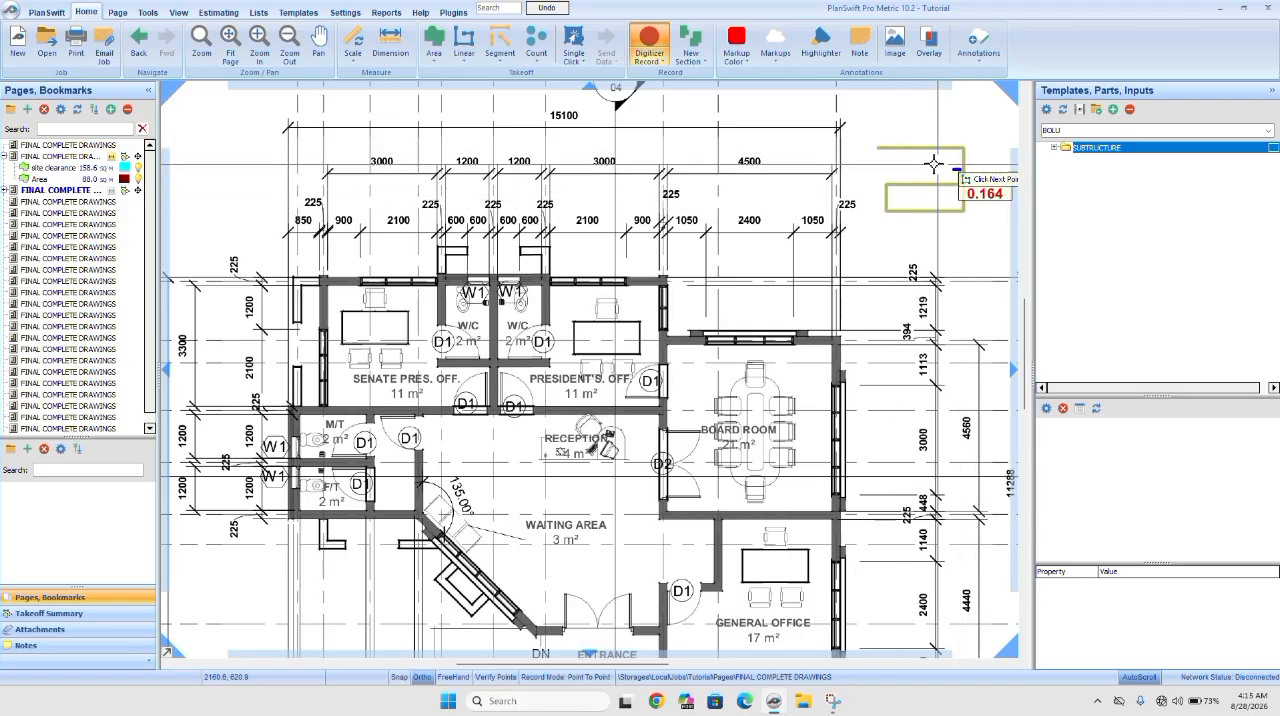
{"action": "left_click", "coordinate": [875, 168]}
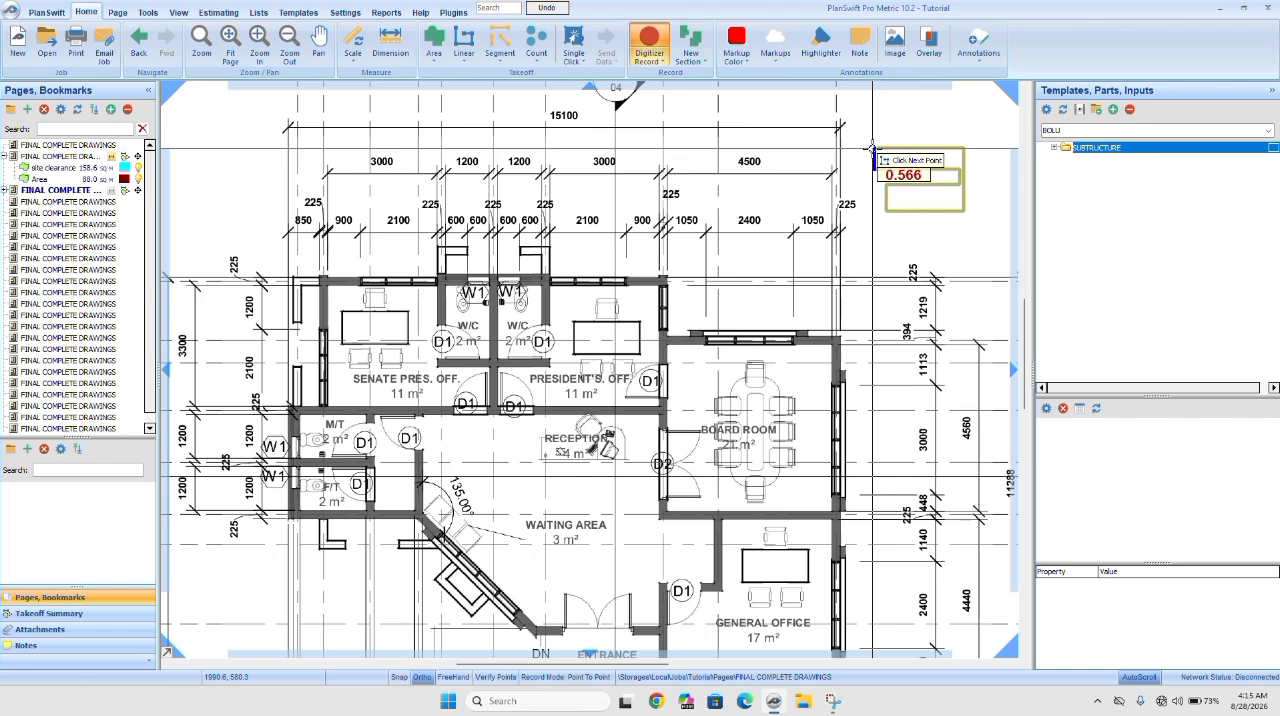
{"action": "left_click", "coordinate": [873, 150]}
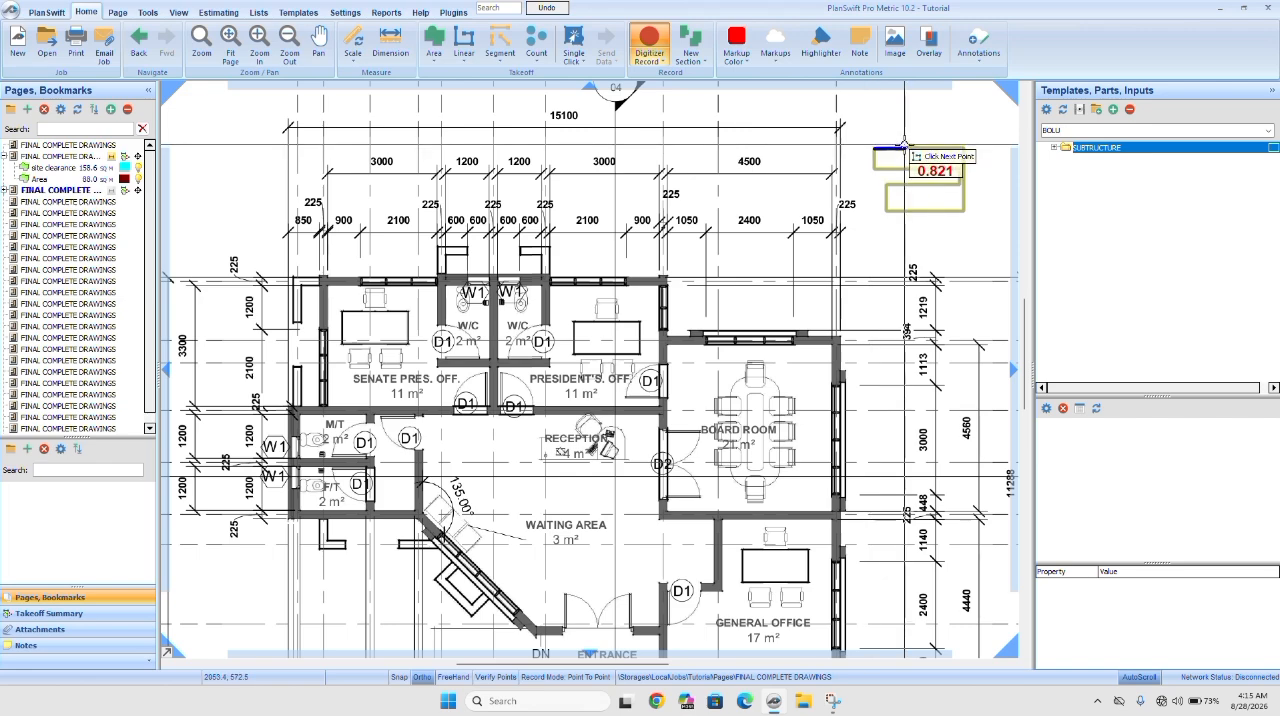
{"action": "key", "text": "Escape"}
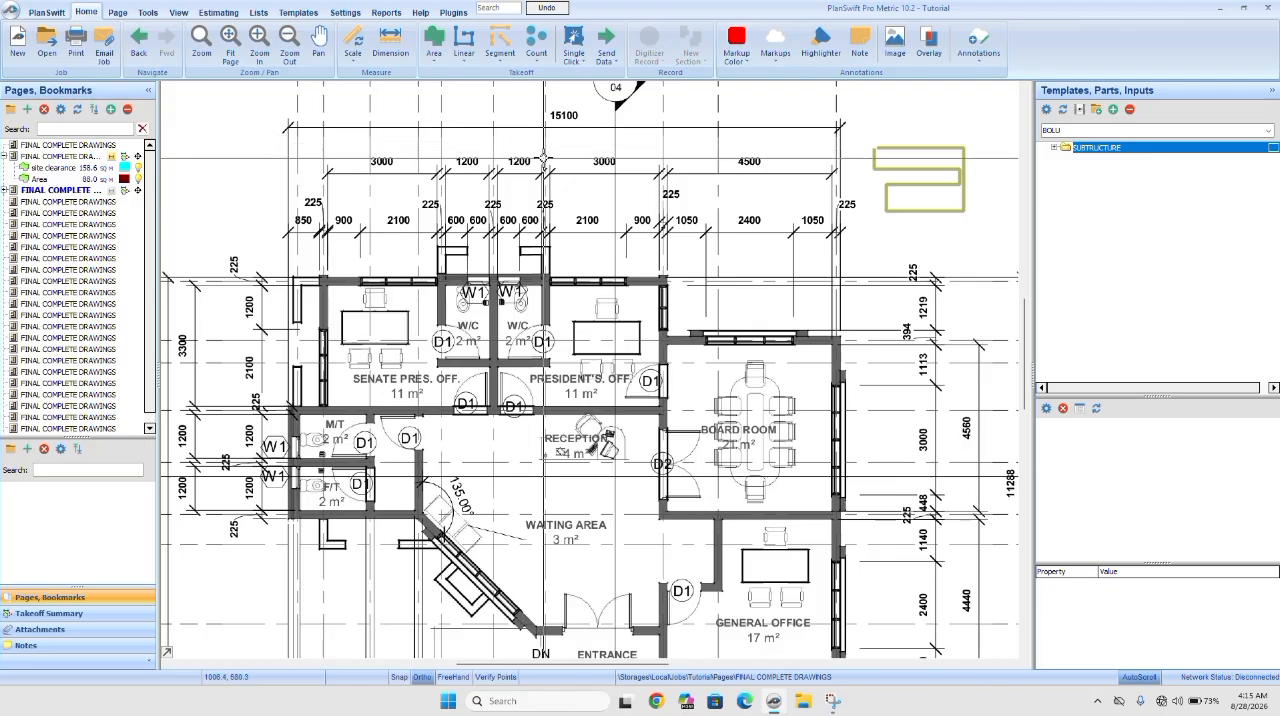
Set up a Linear Volume in Cubic Metres takeoff with a width of 0.68 and a depth of 0.900.
{"action": "left_click", "coordinate": [469, 60]}
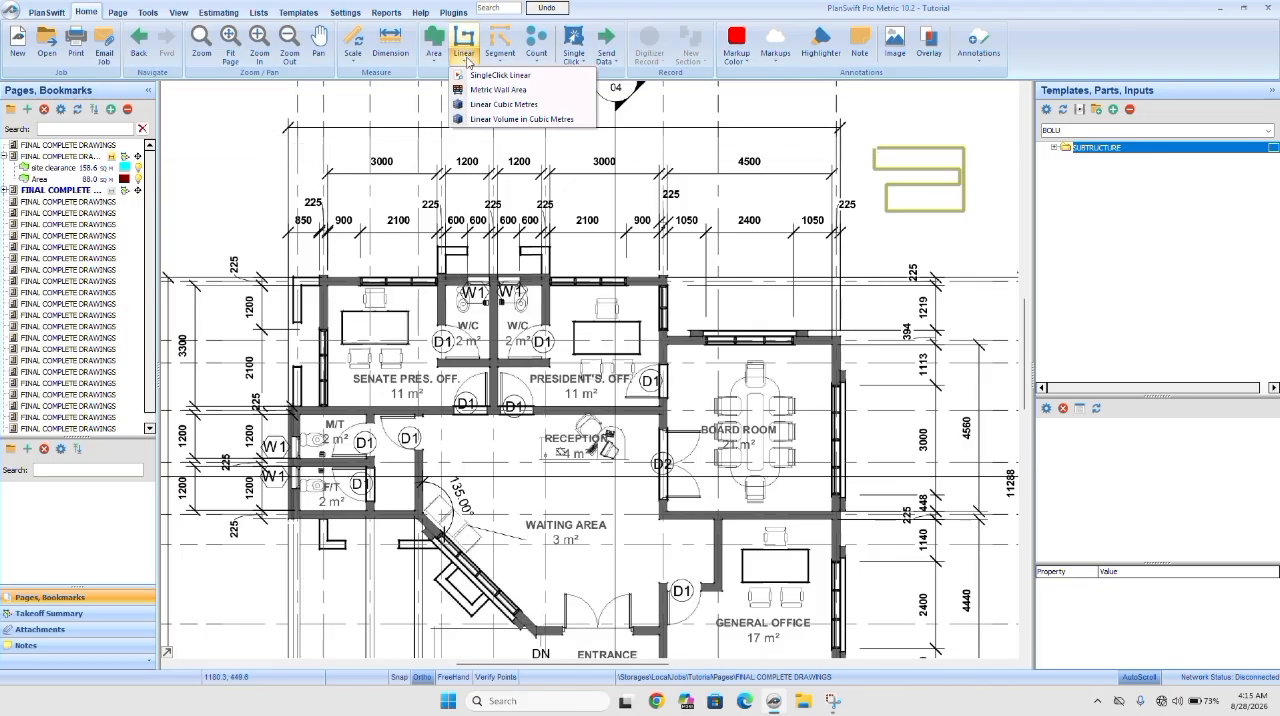
{"action": "left_click", "coordinate": [502, 120]}
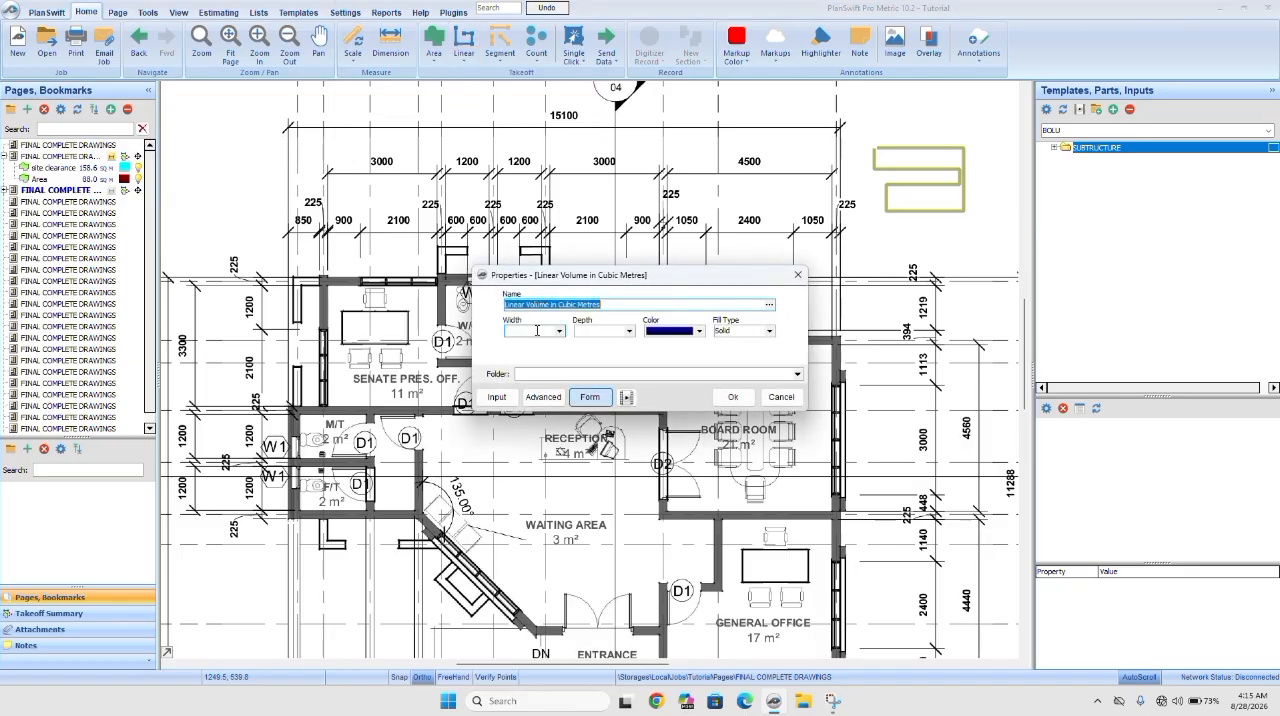
{"action": "left_click", "coordinate": [537, 330]}
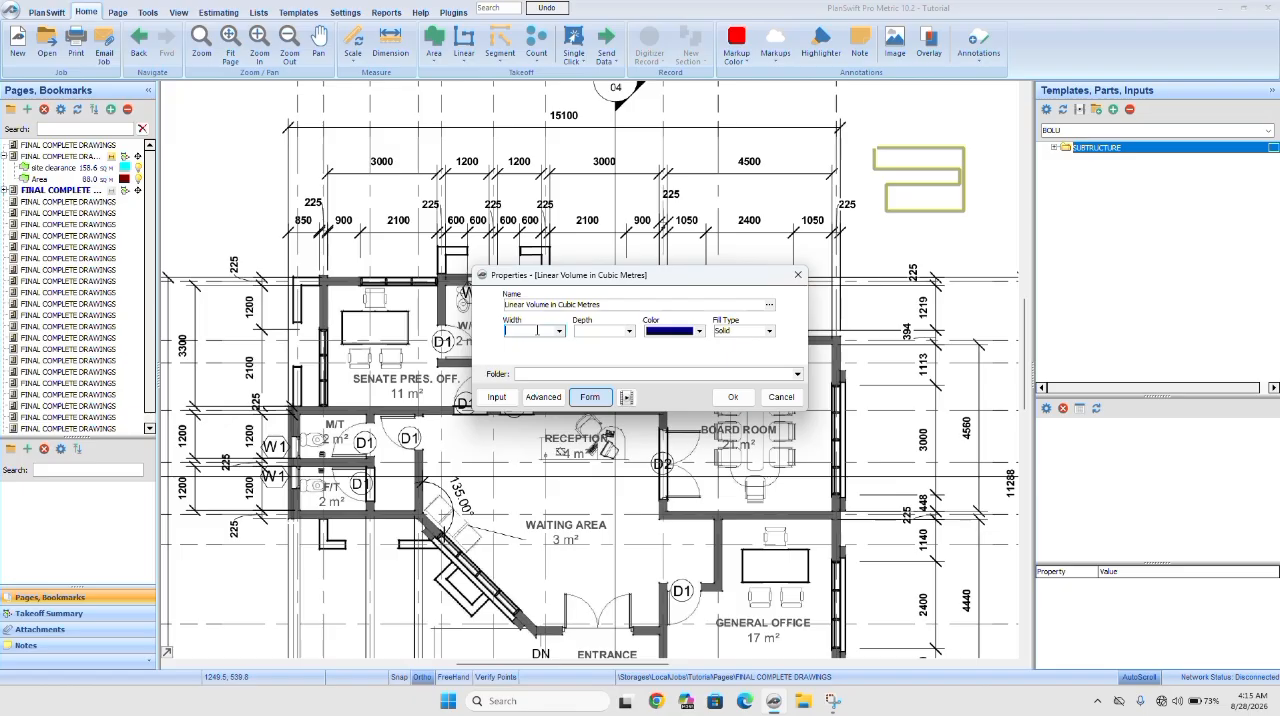
{"action": "type", "text": "0.68"}
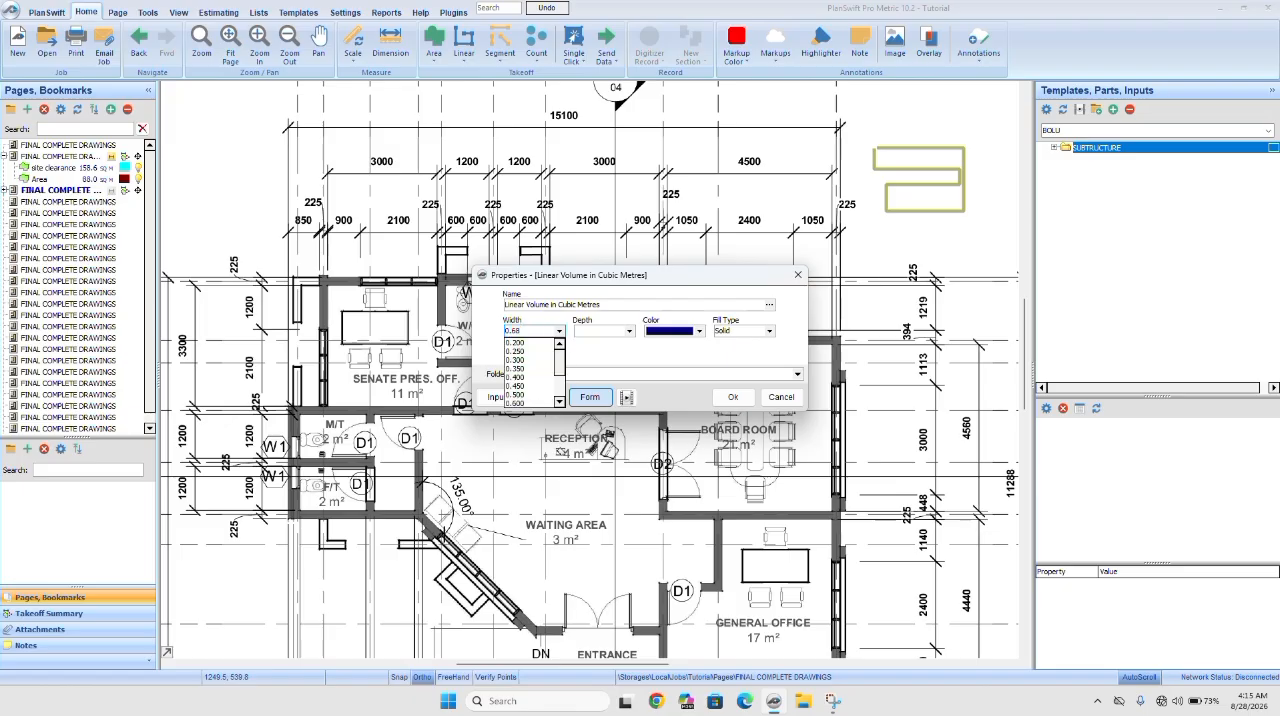
{"action": "left_click", "coordinate": [629, 331]}
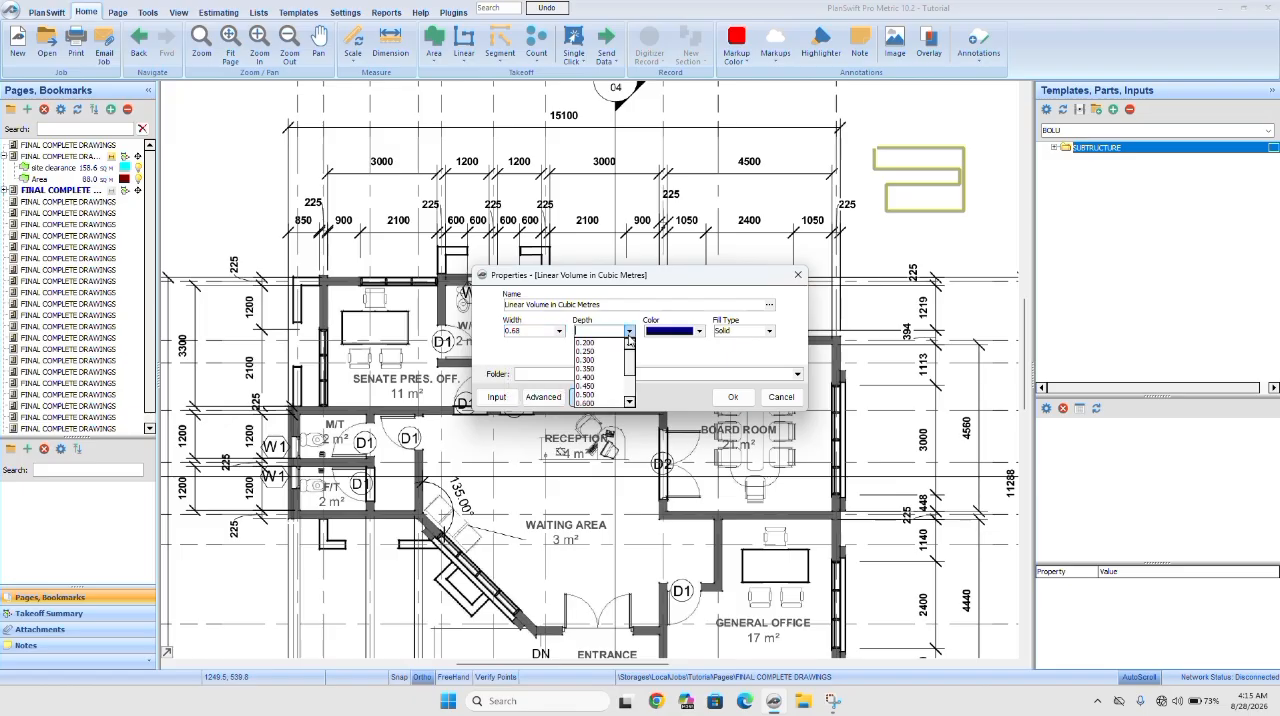
{"action": "scroll", "coordinate": [600, 390], "scroll_direction": "down", "scroll_amount": 3}
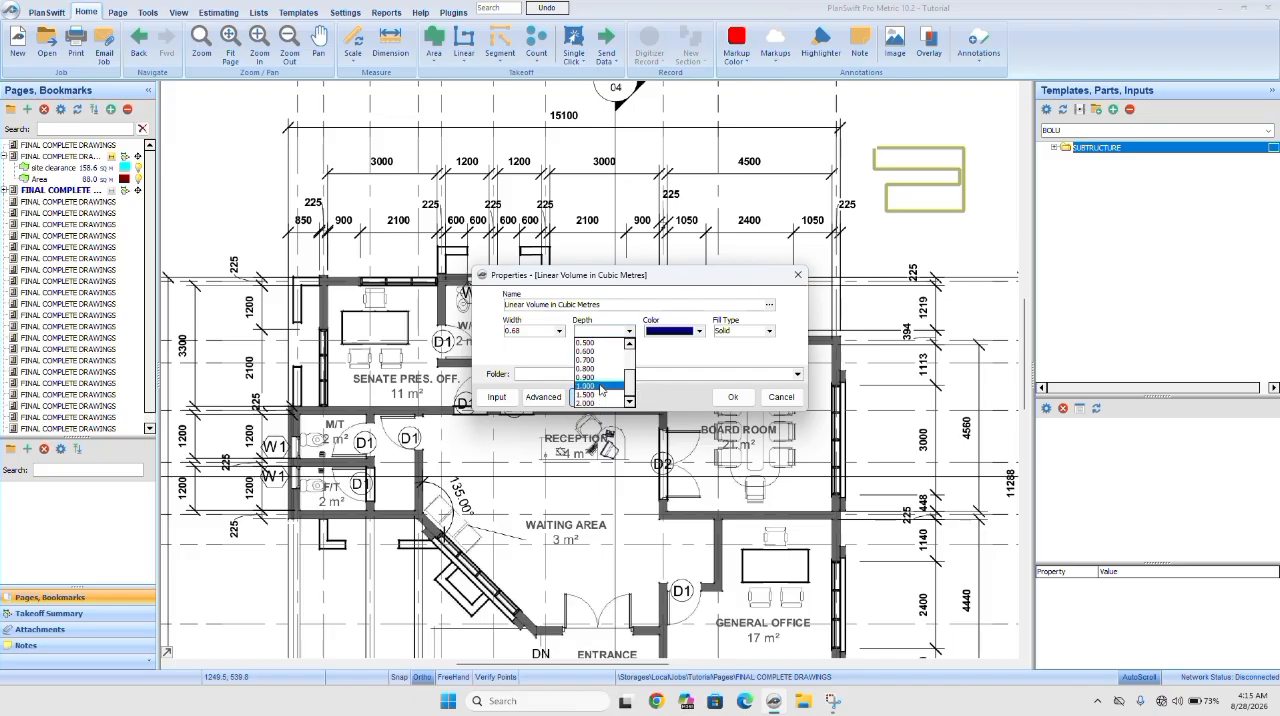
{"action": "left_click", "coordinate": [600, 377]}
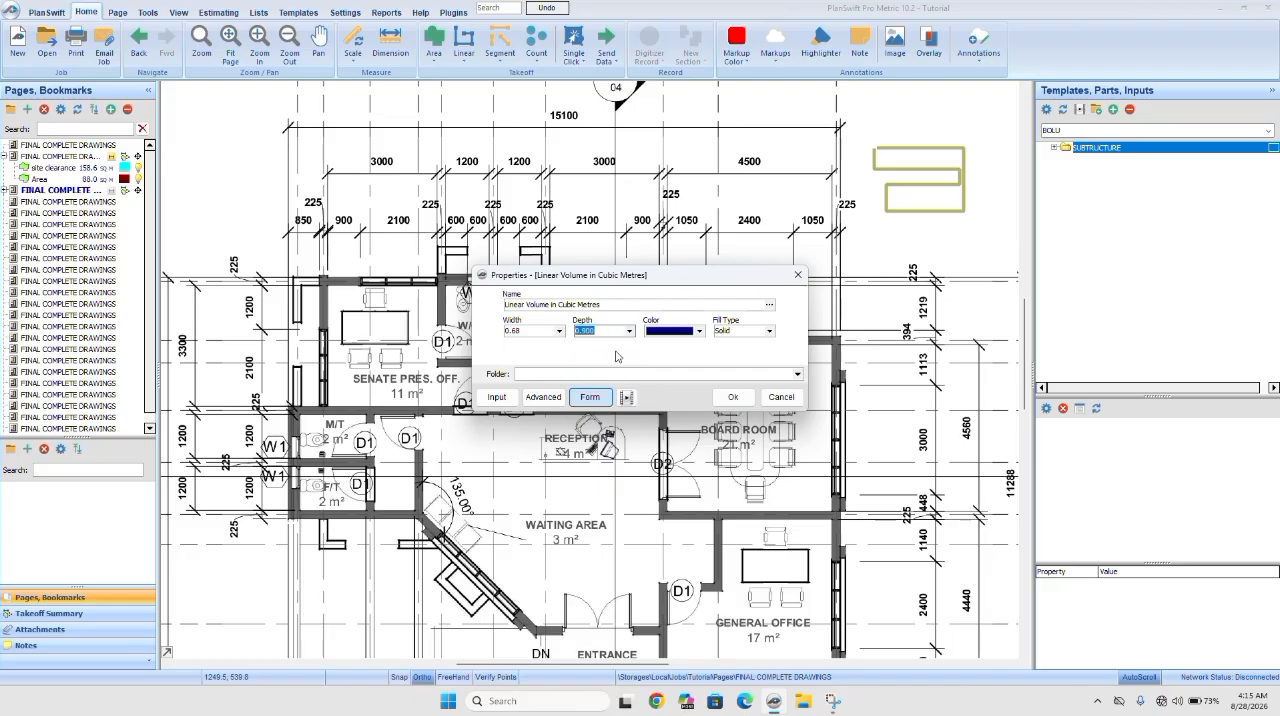
{"action": "left_click", "coordinate": [733, 397]}
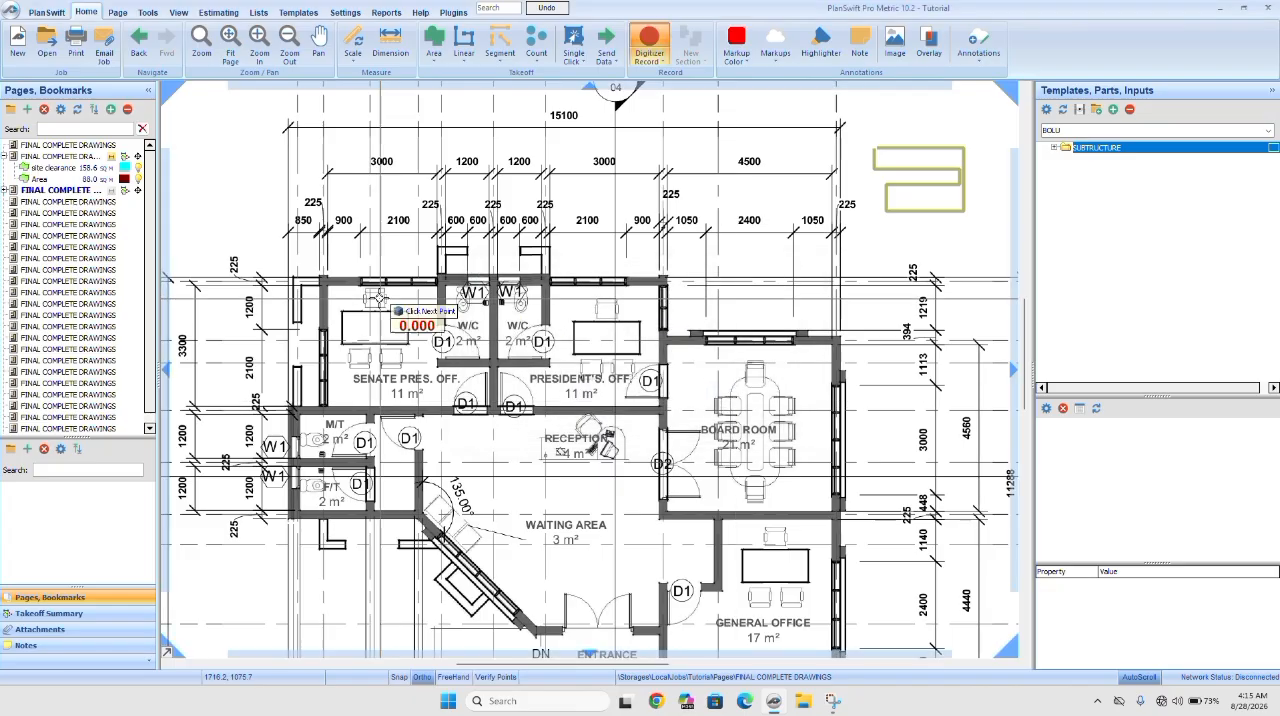
Trace the linear volume along the outer walls from the Senate President's office's upper-left corner past the board room to the general office's lower-right corner.
{"action": "left_click", "coordinate": [320, 279]}
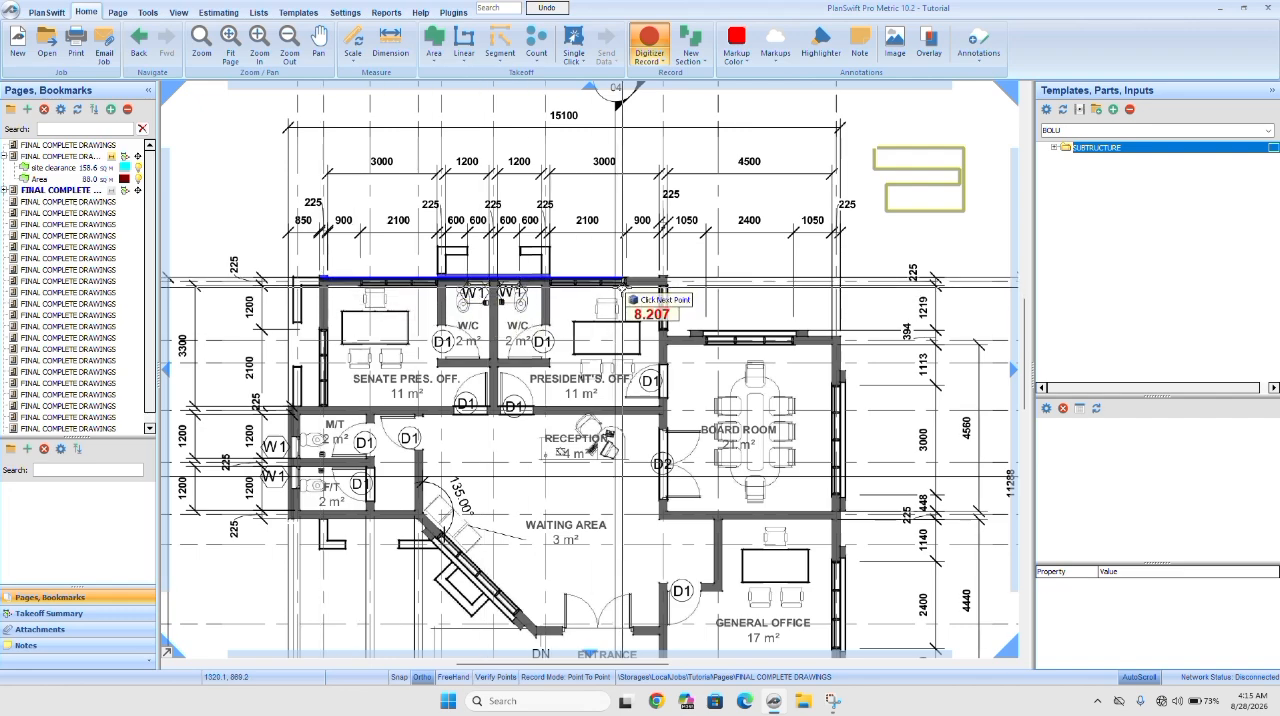
{"action": "left_click", "coordinate": [666, 279]}
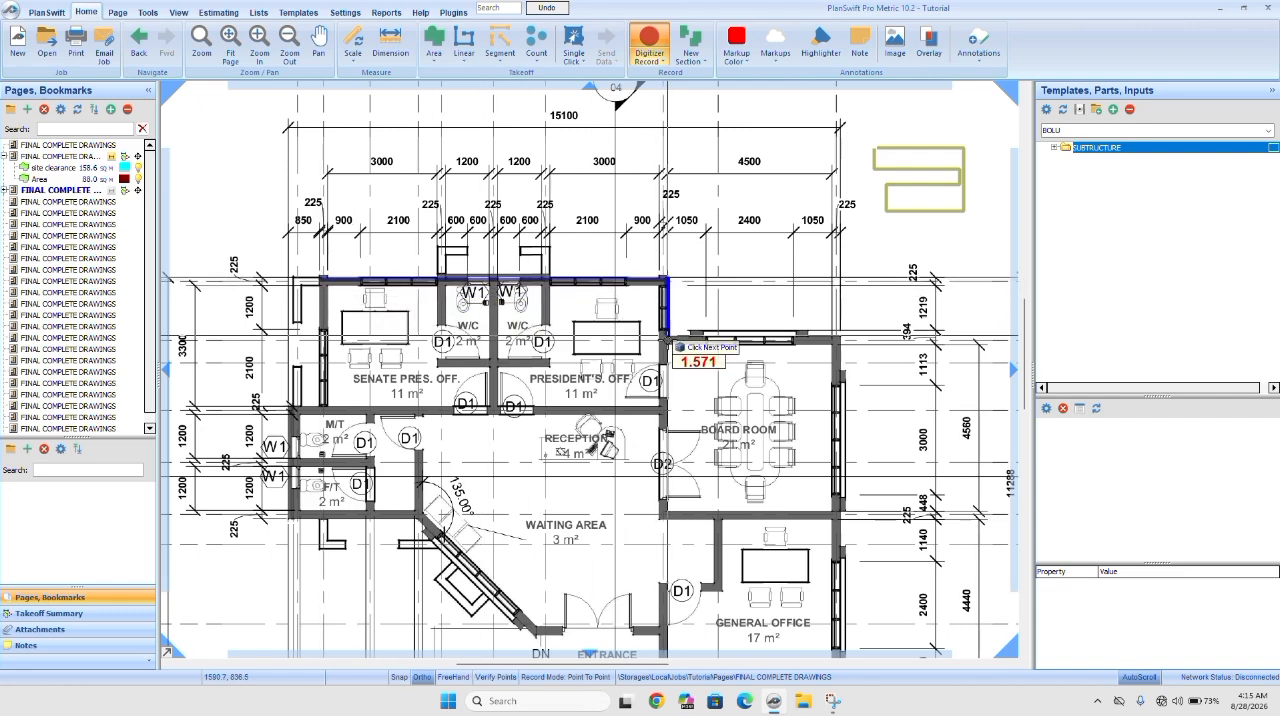
{"action": "left_click", "coordinate": [665, 339]}
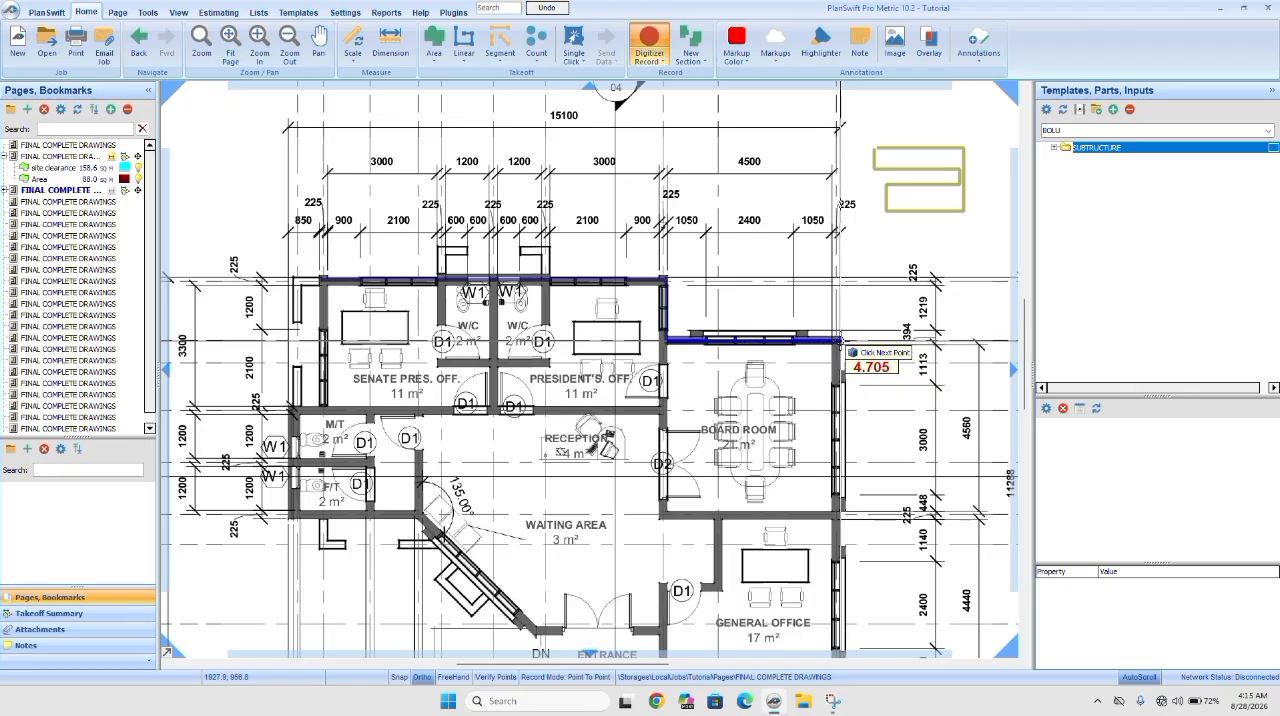
{"action": "left_click", "coordinate": [841, 341]}
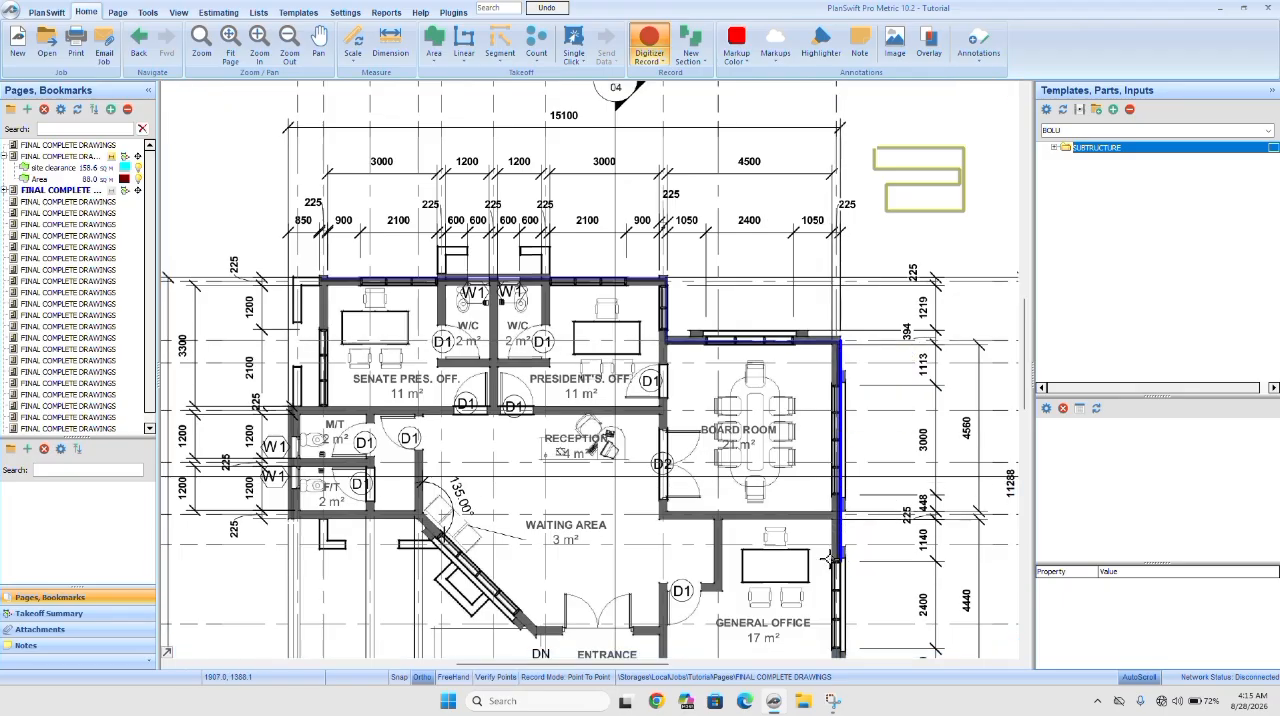
{"action": "mouse_move", "coordinate": [828, 560]}
{"action": "left_mouse_down"}
{"action": "mouse_move", "coordinate": [851, 257]}
{"action": "mouse_move", "coordinate": [852, 336]}
{"action": "left_mouse_up"}
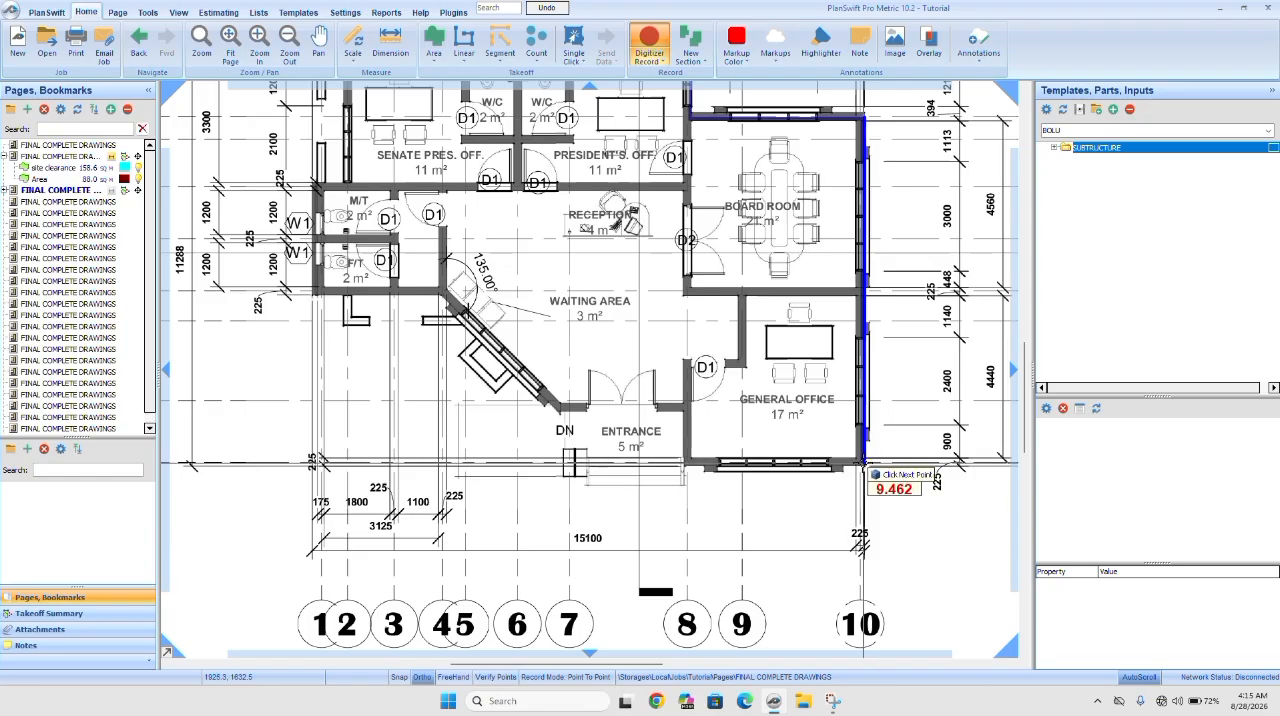
{"action": "left_click", "coordinate": [864, 464]}
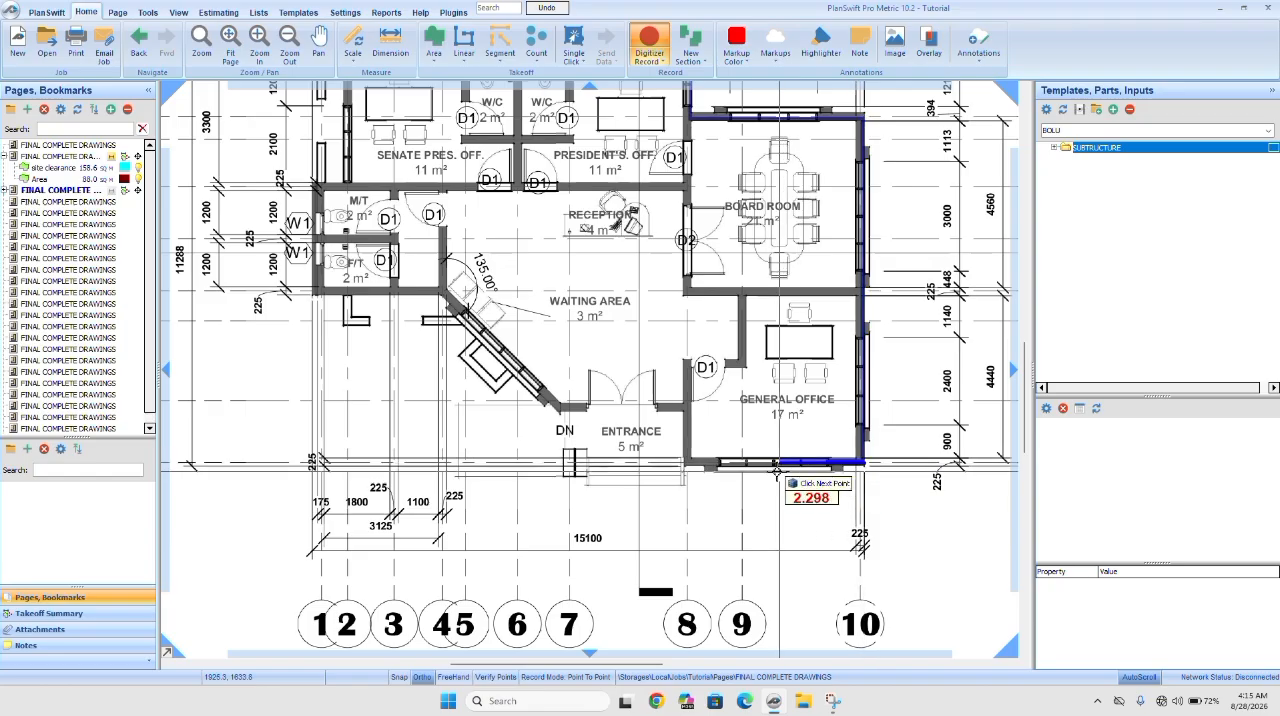
Continue the linear volume along the general office, entrance, diagonal waiting-area and toilet walls, closing the perimeter at the Senate President's office's upper-left corner.
{"action": "left_click", "coordinate": [684, 465]}
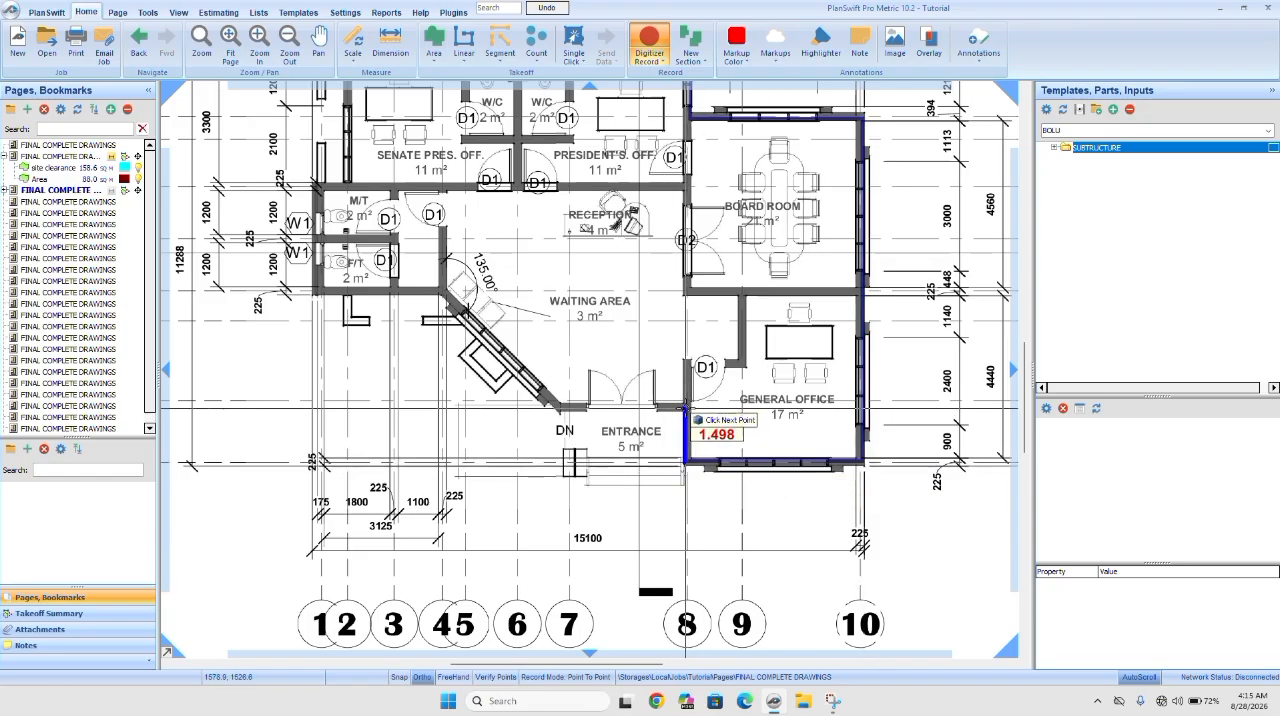
{"action": "left_click", "coordinate": [685, 408]}
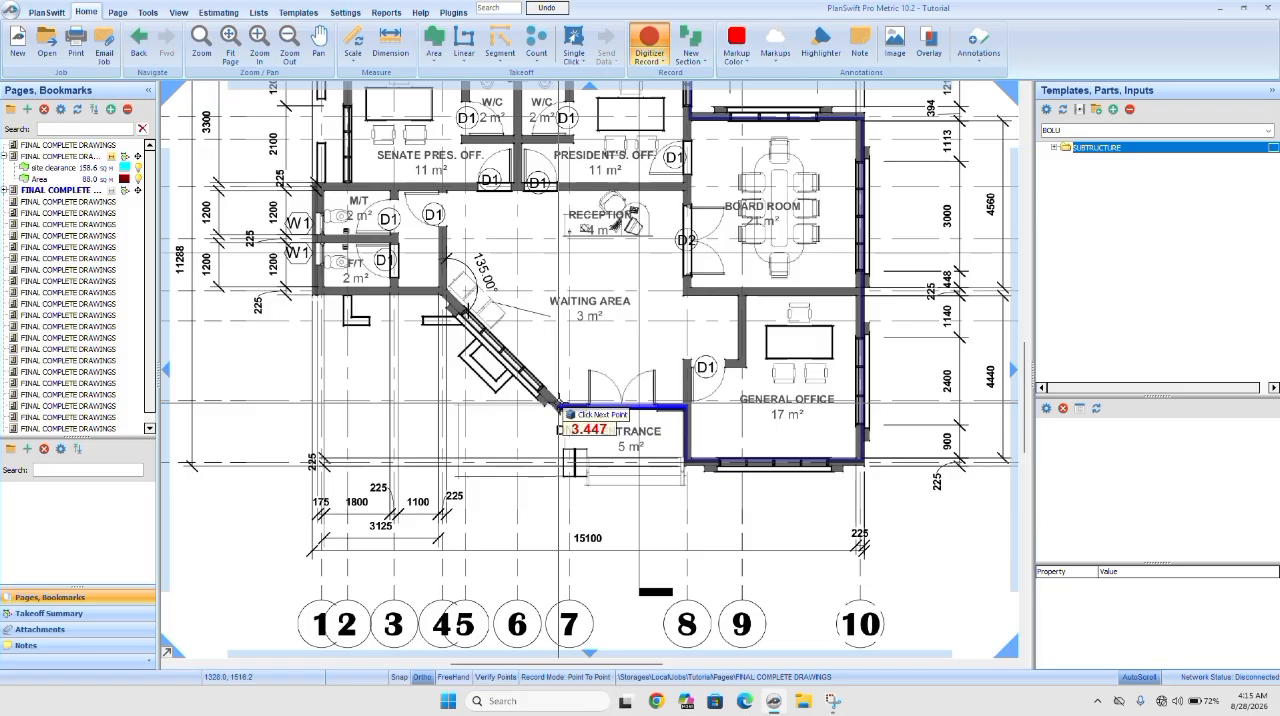
{"action": "left_click", "coordinate": [561, 408]}
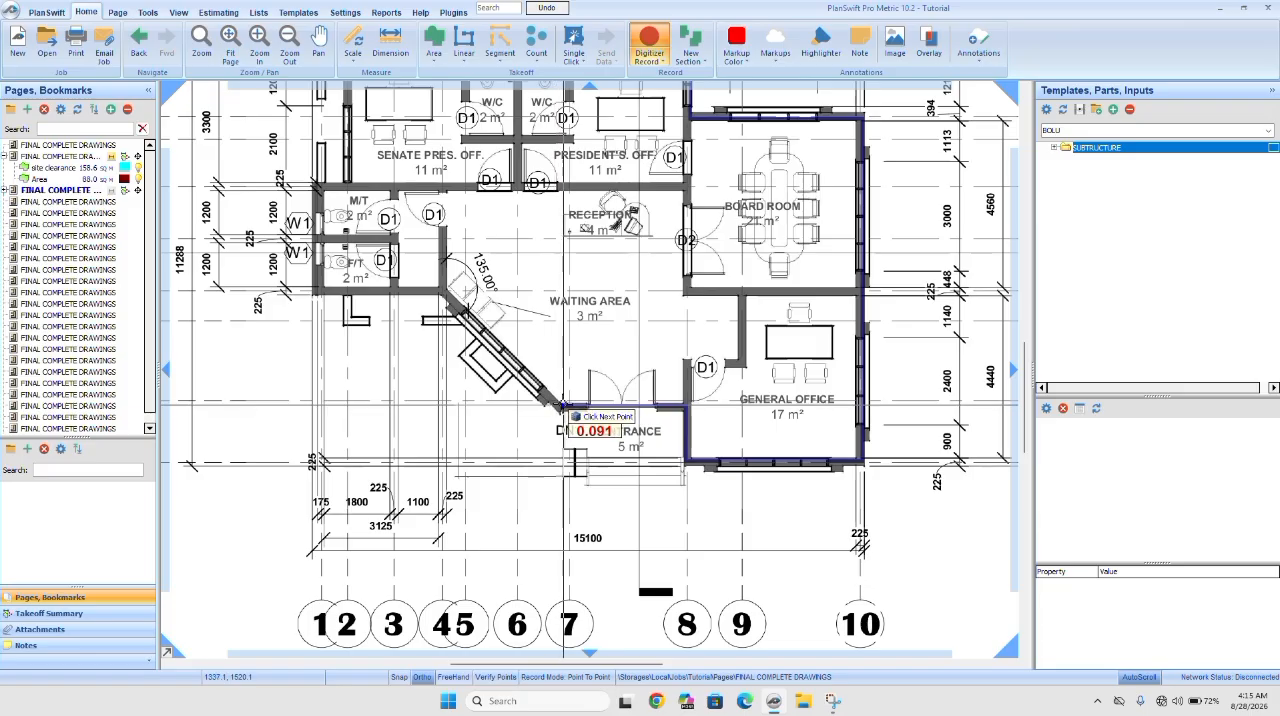
{"action": "left_click", "coordinate": [444, 289]}
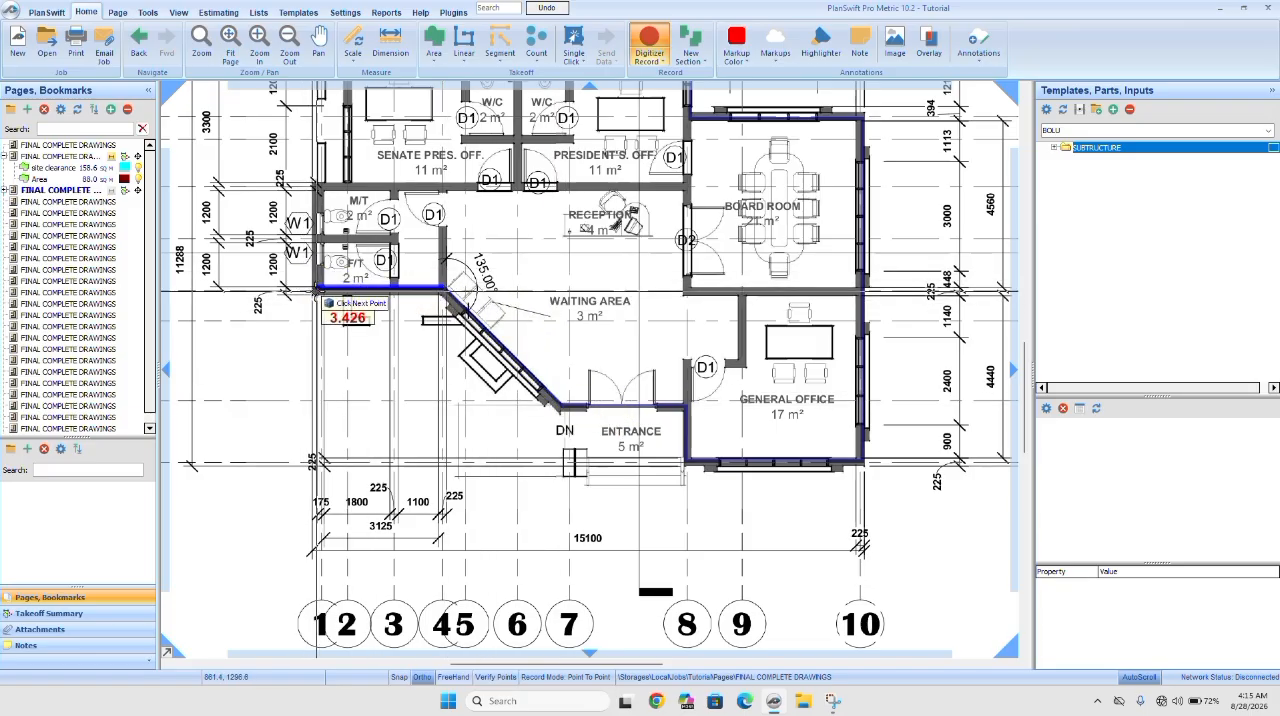
{"action": "left_click", "coordinate": [314, 289]}
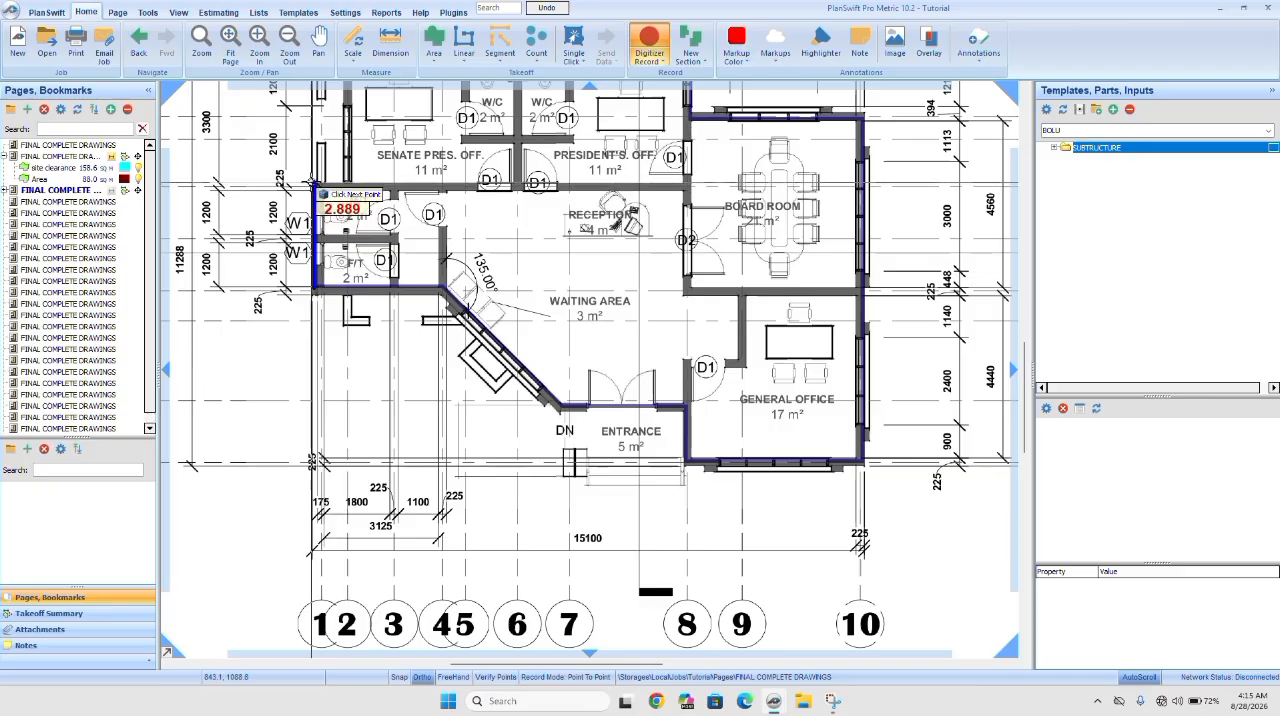
{"action": "left_click", "coordinate": [314, 184]}
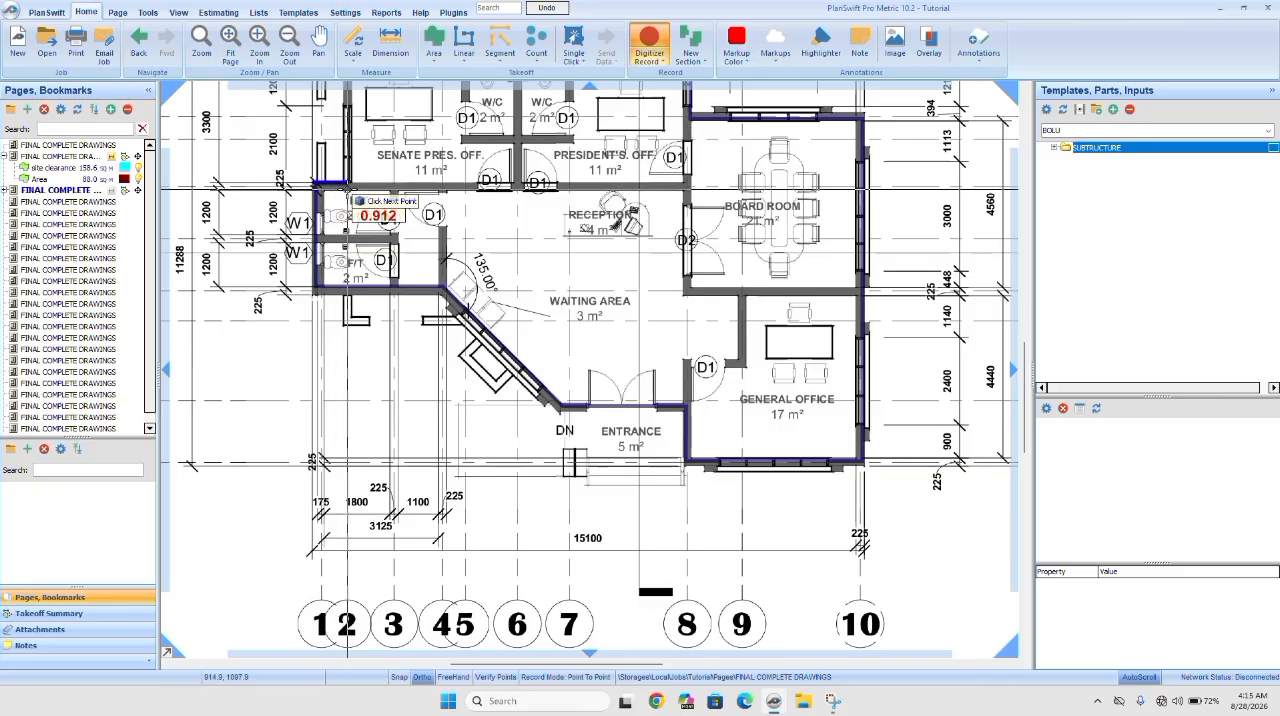
{"action": "left_click_drag", "start_coordinate": [345, 187], "coordinate": [338, 368]}
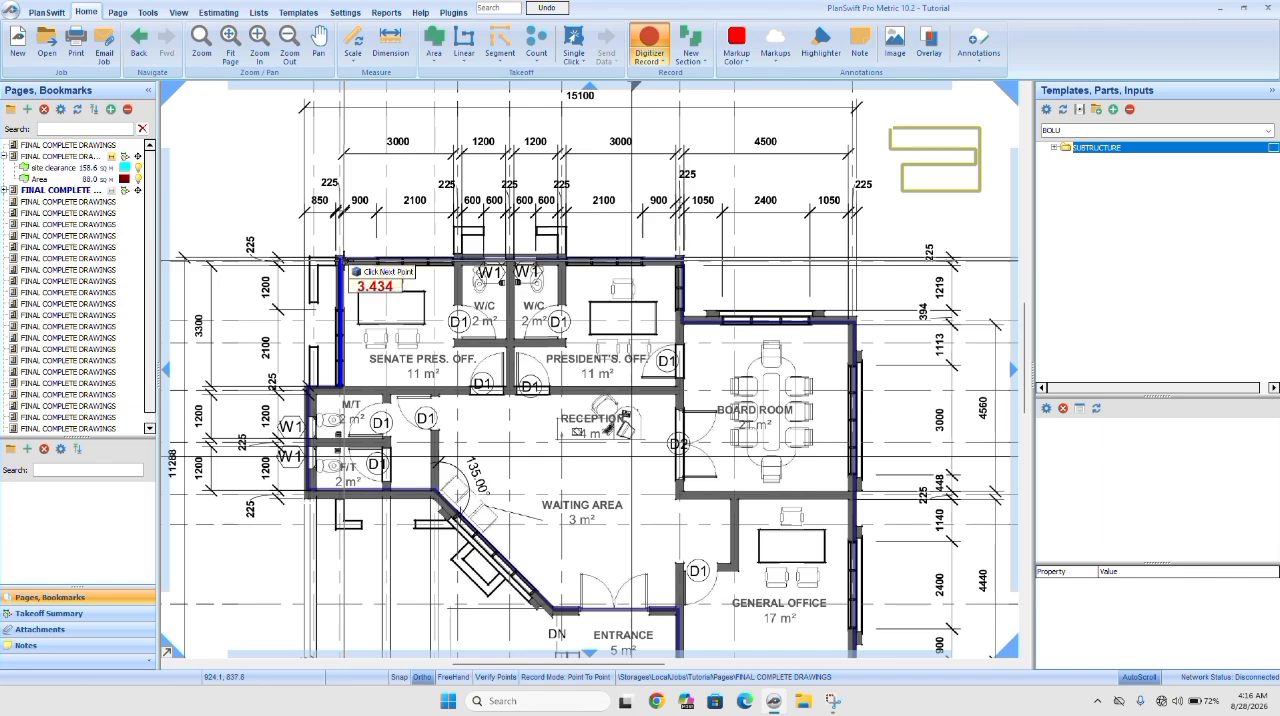
{"action": "left_click", "coordinate": [343, 260]}
{"action": "key", "text": "Escape"}
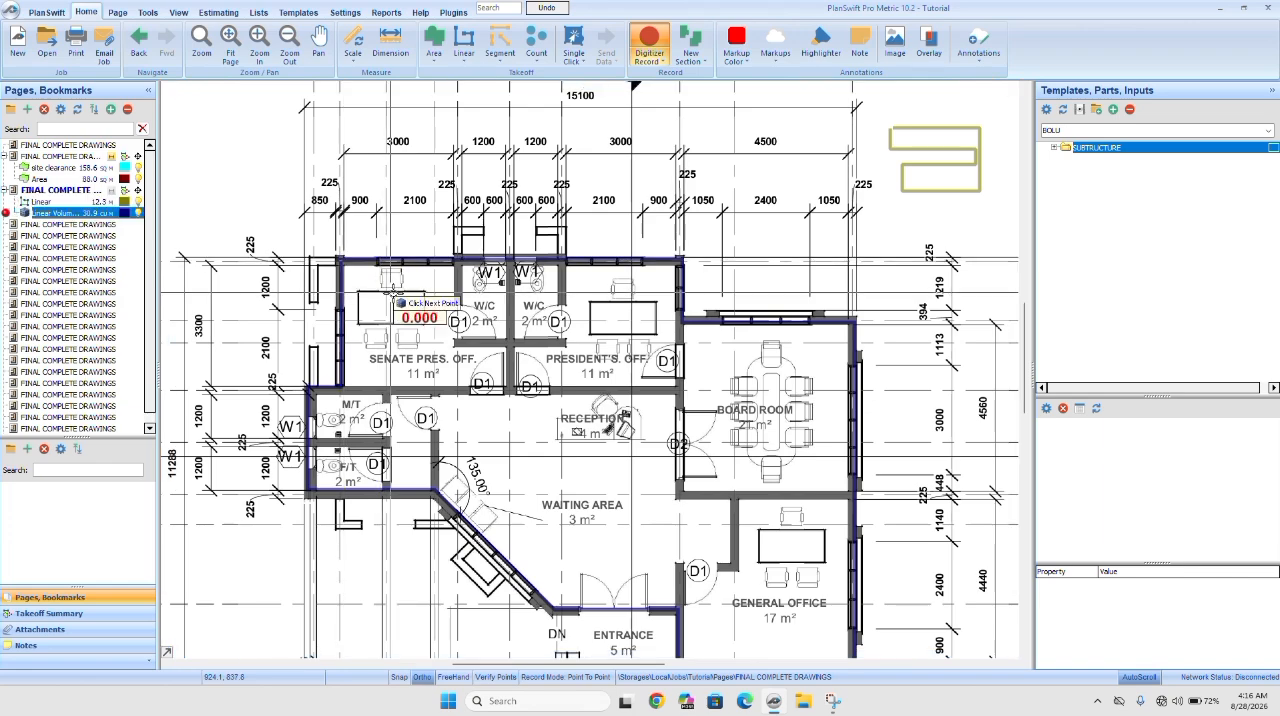
Add linear volume sections along the W/C walls, the partition between the two presidents' offices, the President's office's lower wall and the board room's reception-side wall.
{"action": "left_click", "coordinate": [457, 260]}
{"action": "key", "text": "Escape"}
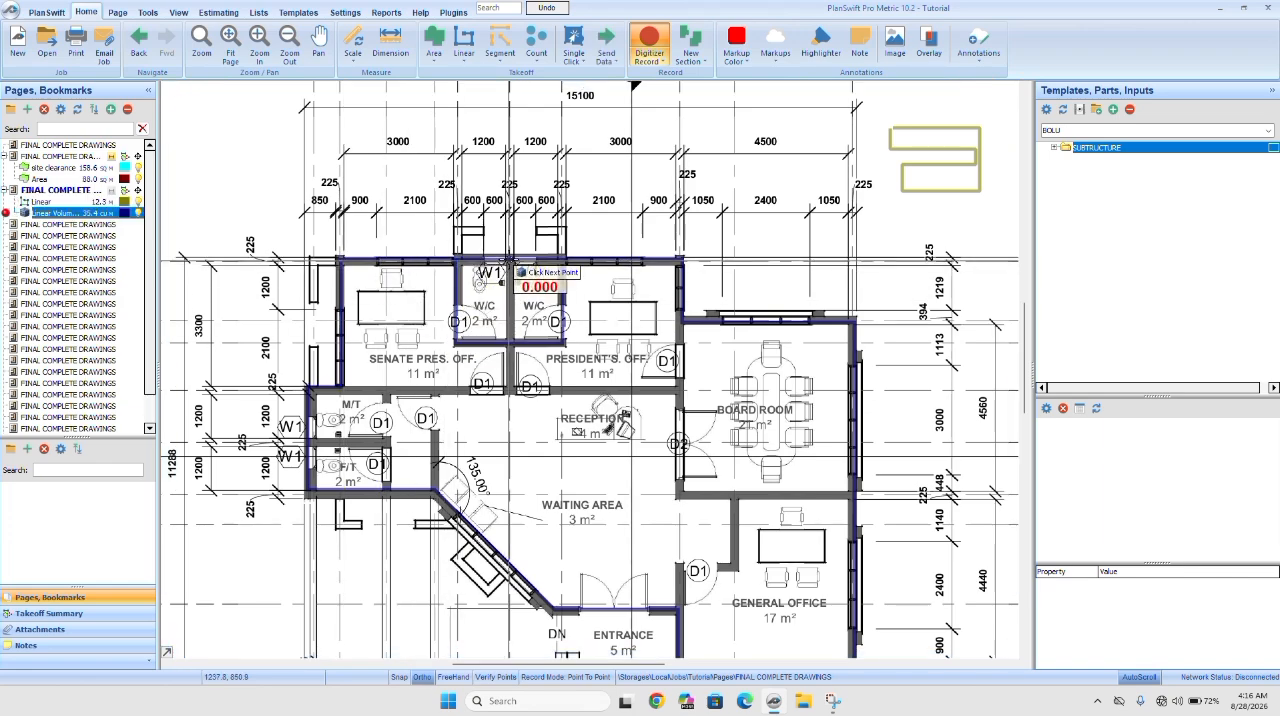
{"action": "left_click", "coordinate": [510, 260]}
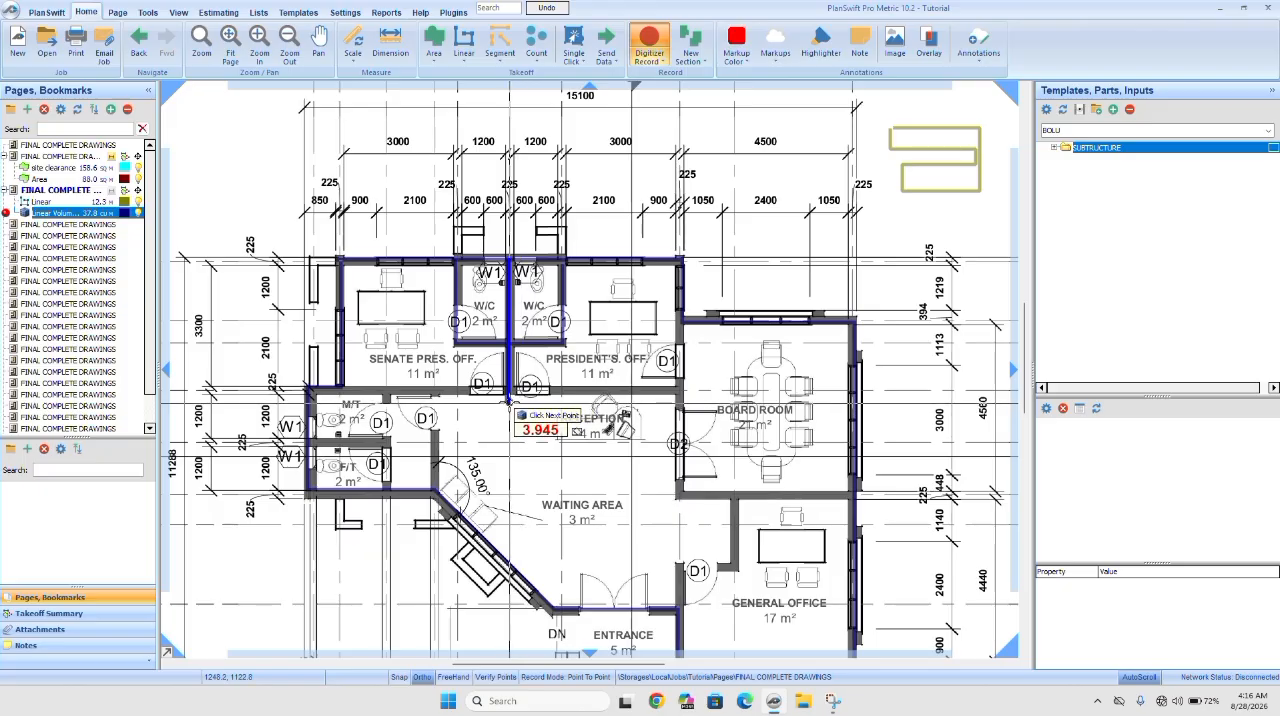
{"action": "left_click", "coordinate": [510, 393]}
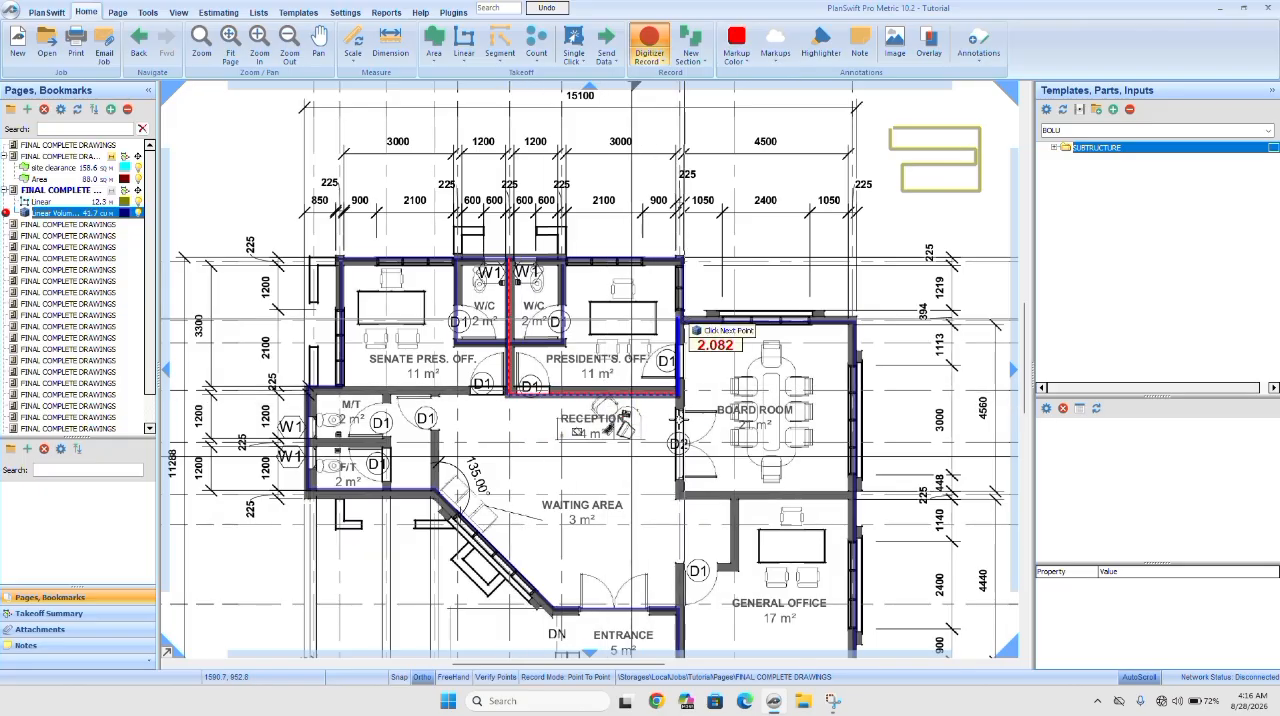
{"action": "left_click", "coordinate": [680, 393]}
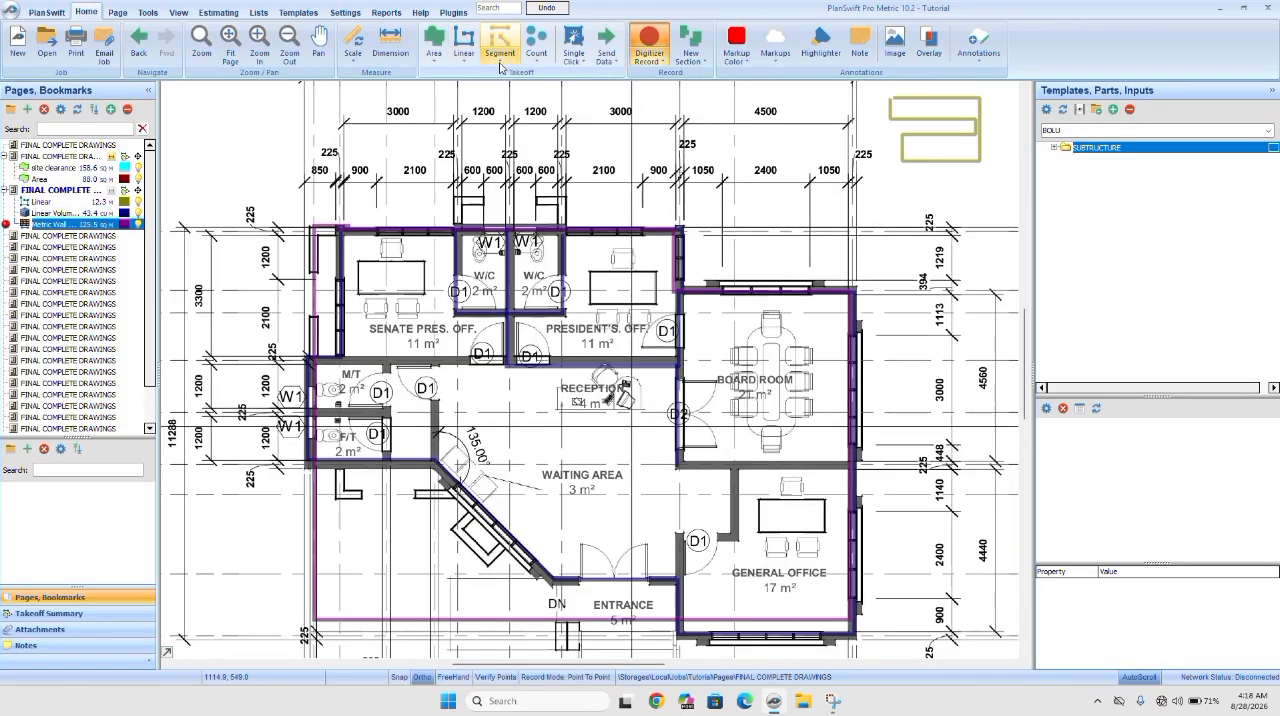
{"action": "left_click", "coordinate": [501, 62]}
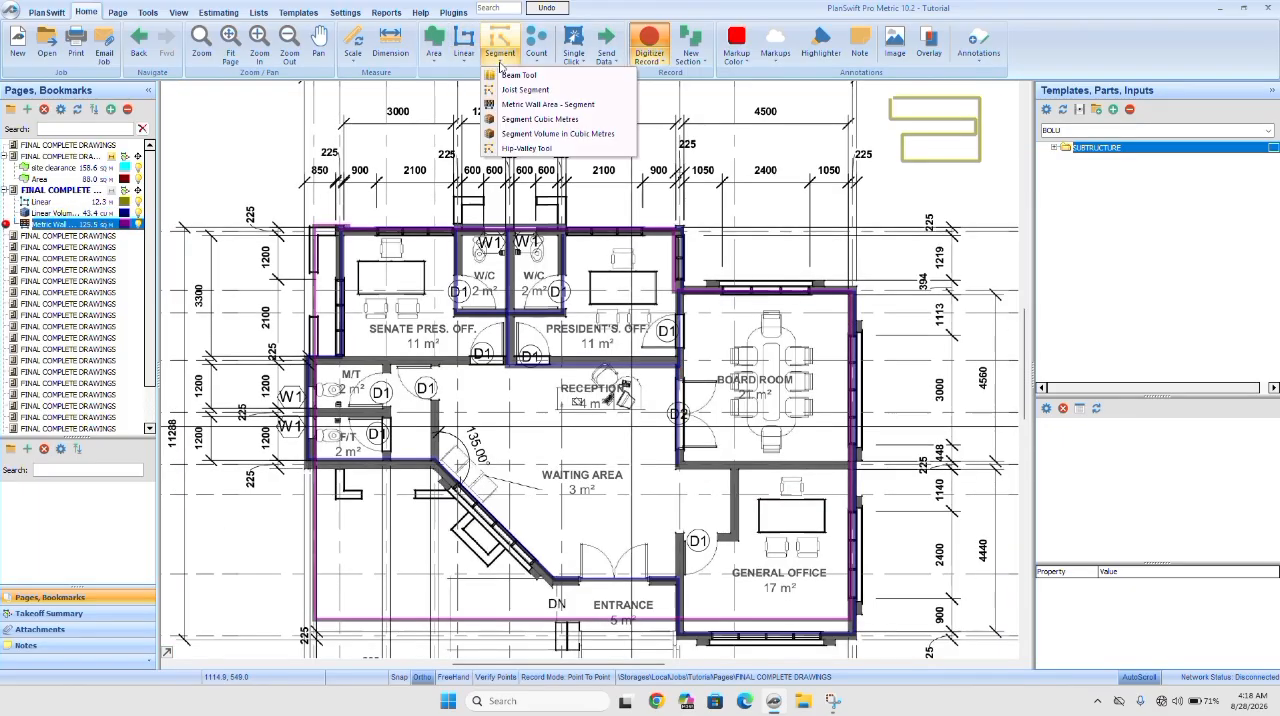
{"action": "left_click", "coordinate": [537, 60]}
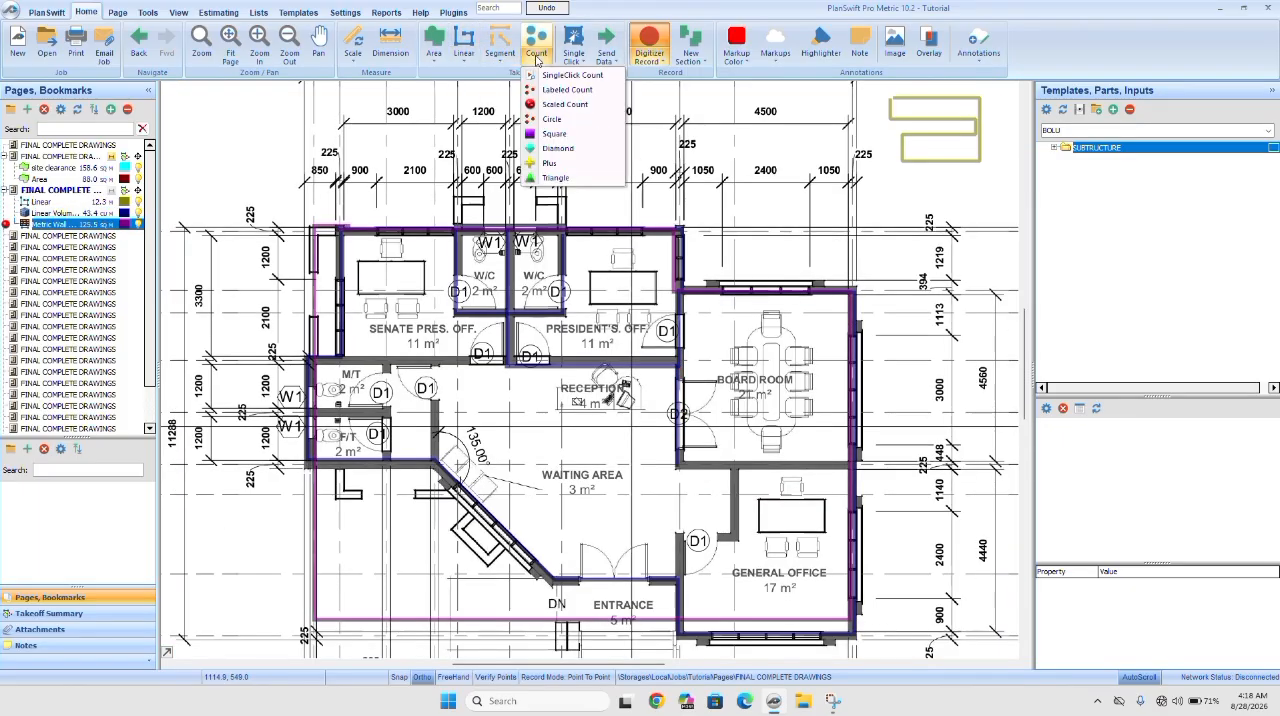